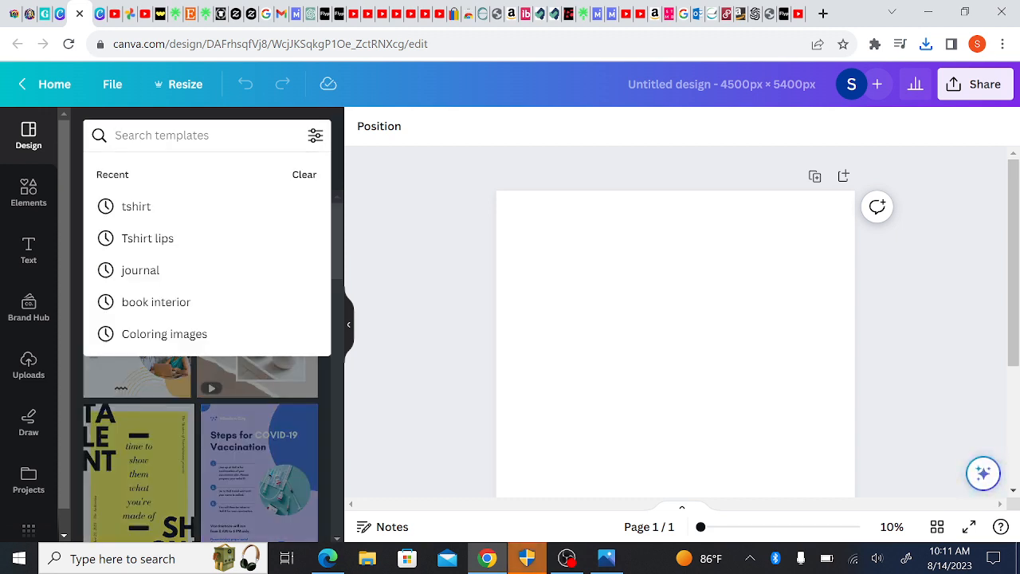
# Search the templates for "tshirt" and apply the Yellow Red Feminine Summer Sunglasses Illustrated T-Shirt Print to the blank page.
pyautogui.click(133, 207)
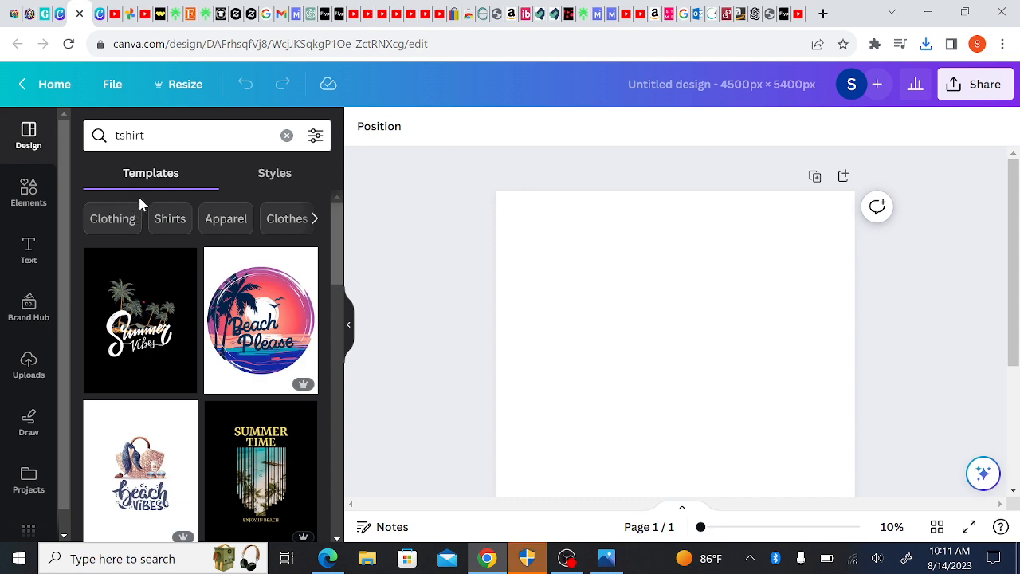
pyautogui.scroll(-4, 337, 389)
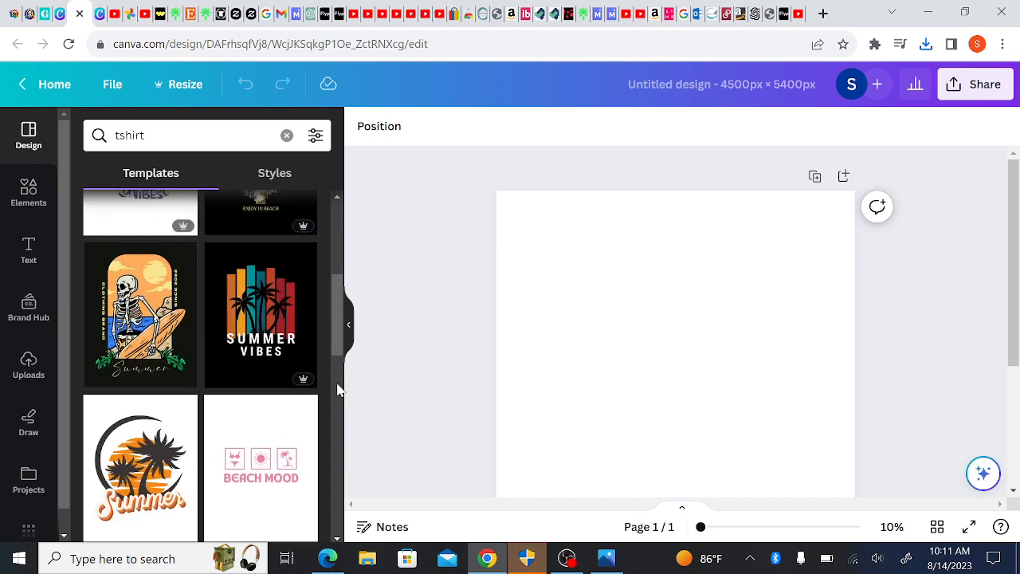
pyautogui.scroll(-4, 337, 389)
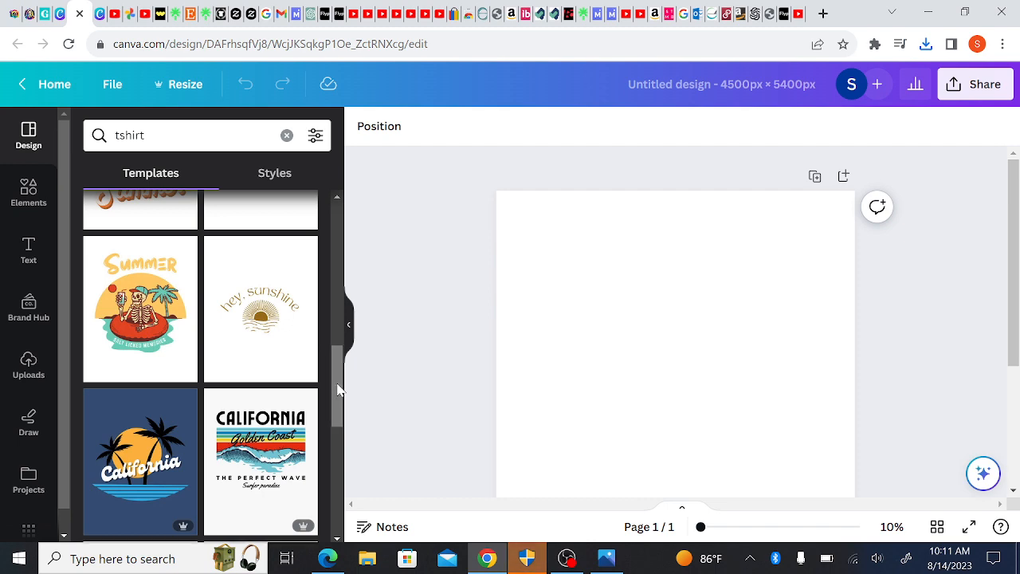
pyautogui.scroll(-4, 339, 446)
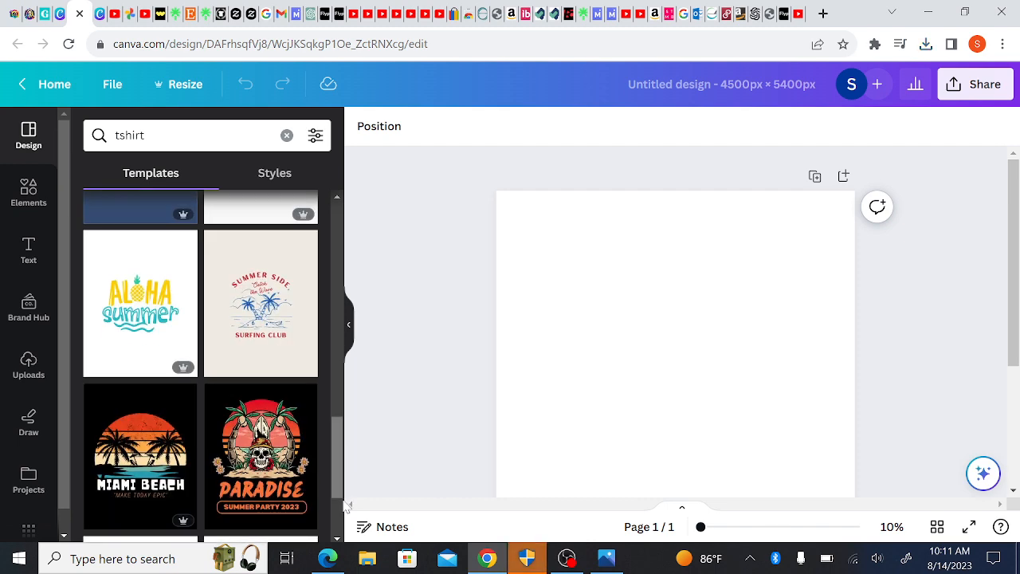
pyautogui.scroll(-2, 343, 522)
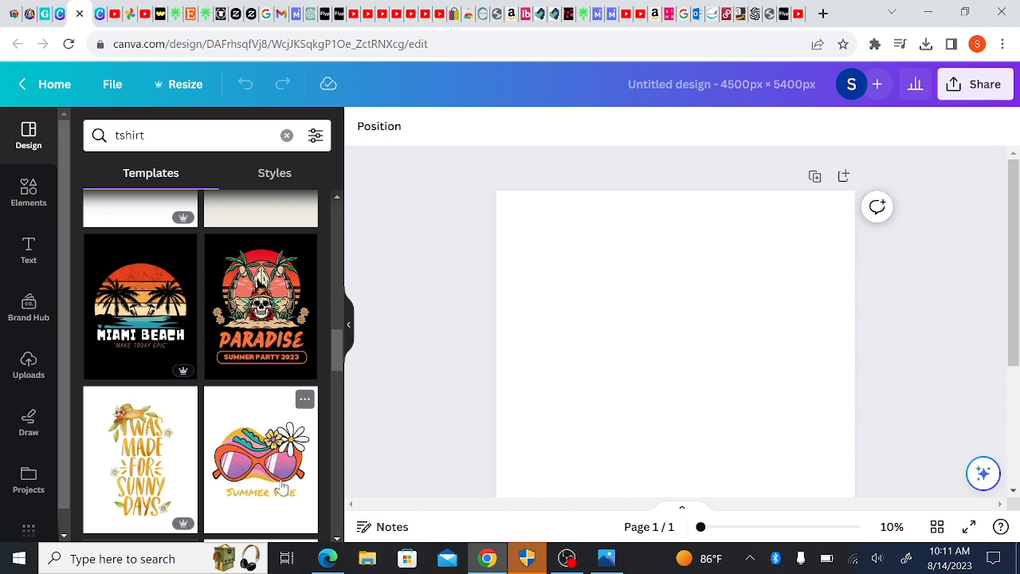
pyautogui.click(278, 436)
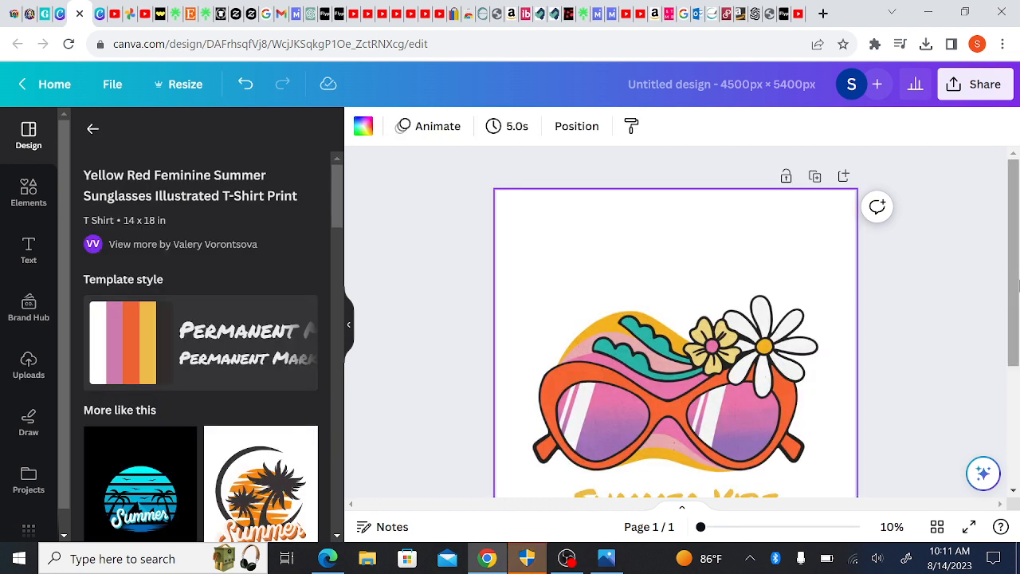
# Replace the "Summer Vibe" text under the sunglasses with "Your Inner Peace".
pyautogui.moveTo(1018, 285); pyautogui.dragTo(1016, 321)
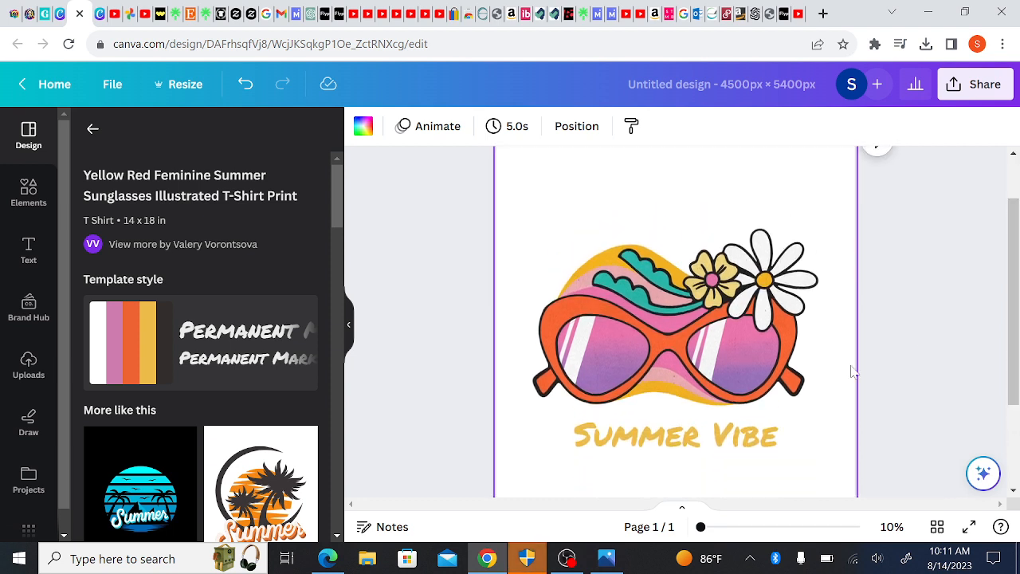
pyautogui.click(706, 429)
pyautogui.click(706, 429)
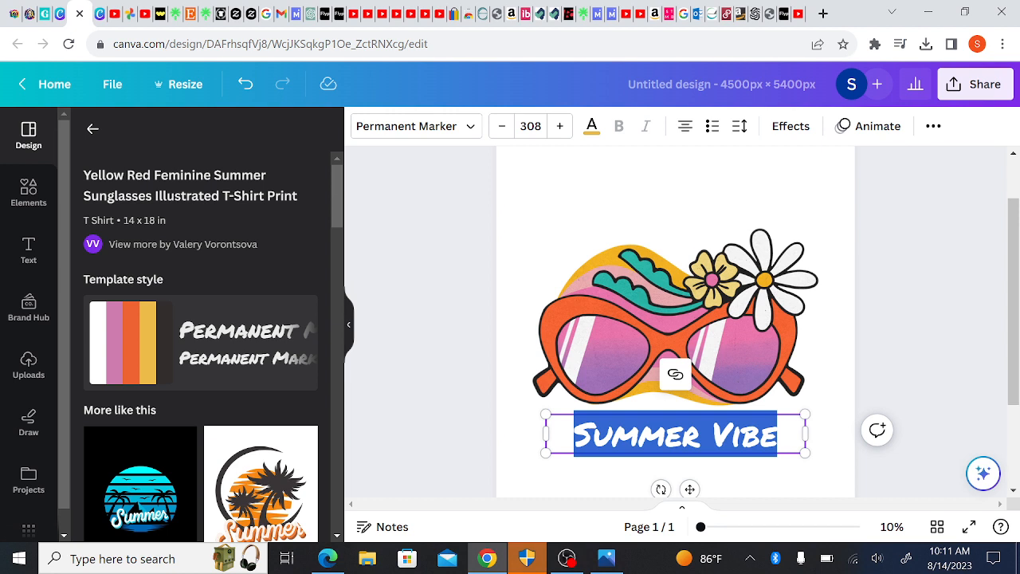
pyautogui.write('Your Inner')
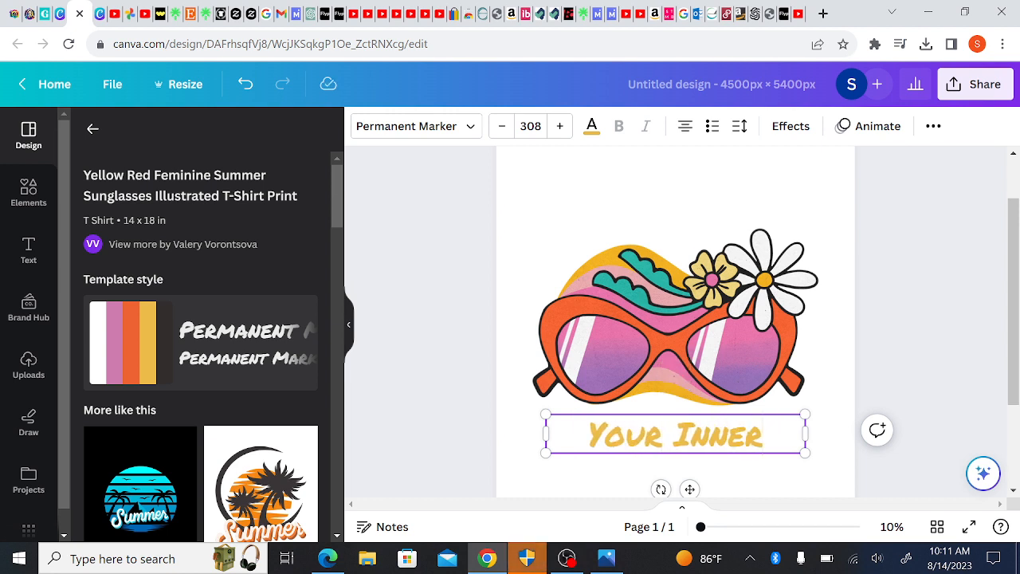
pyautogui.write(' Peace')
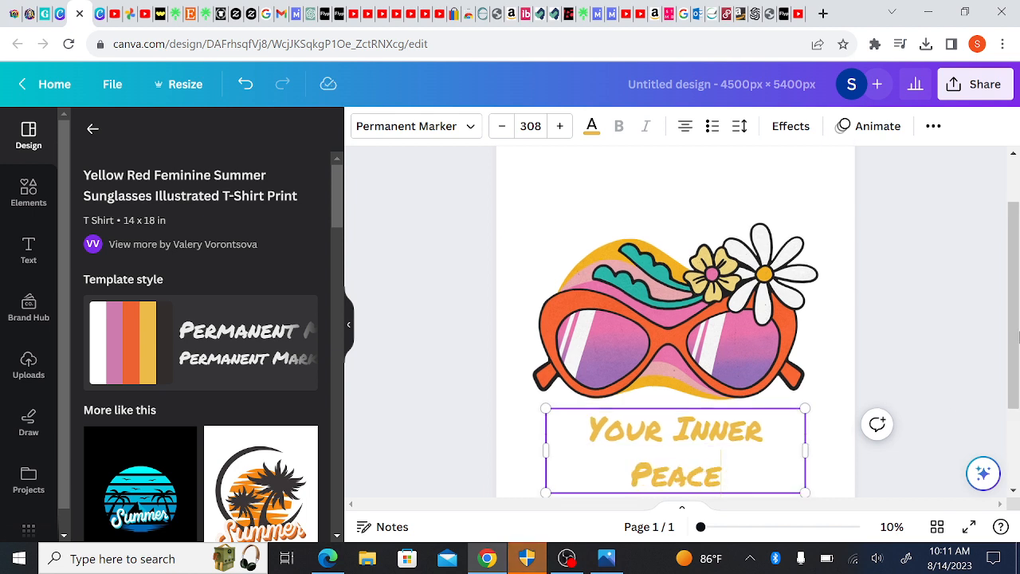
# Move the "Your Inner Peace" text to the blank area above the sunglasses illustration.
pyautogui.moveTo(1019, 337); pyautogui.dragTo(1009, 408)
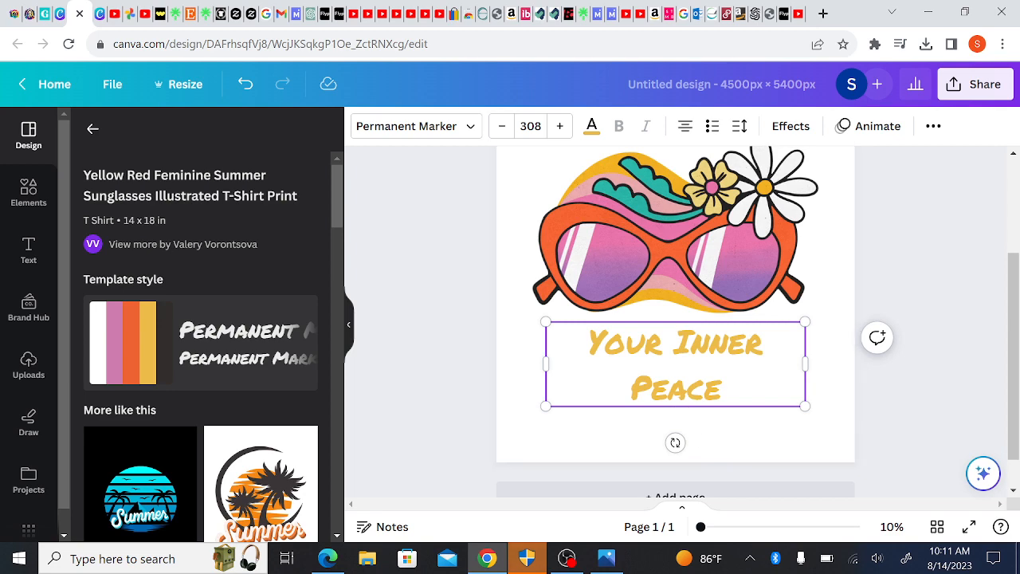
pyautogui.click(713, 426)
pyautogui.moveTo(721, 390); pyautogui.dragTo(710, 169)
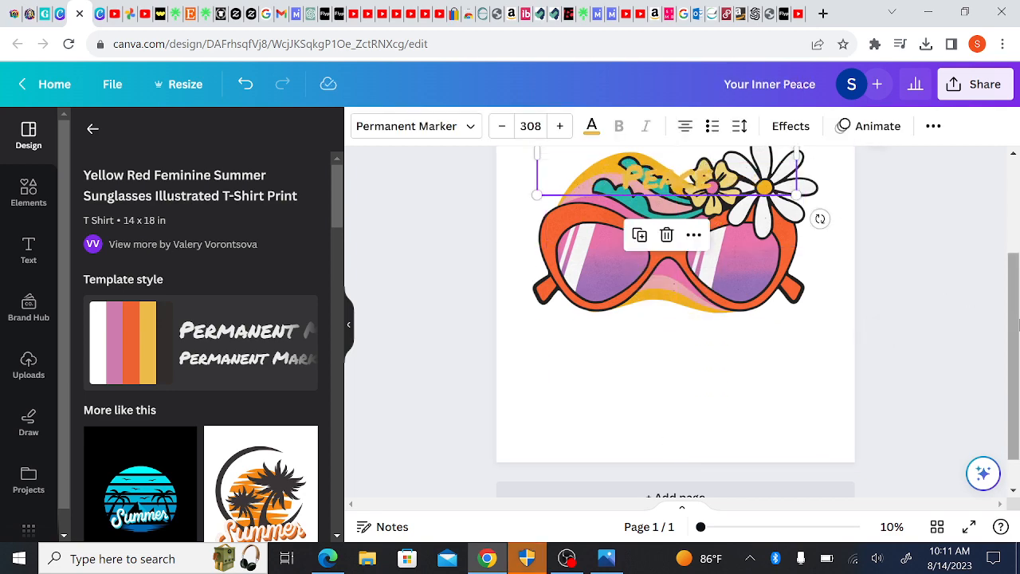
pyautogui.moveTo(1016, 305); pyautogui.dragTo(1013, 193)
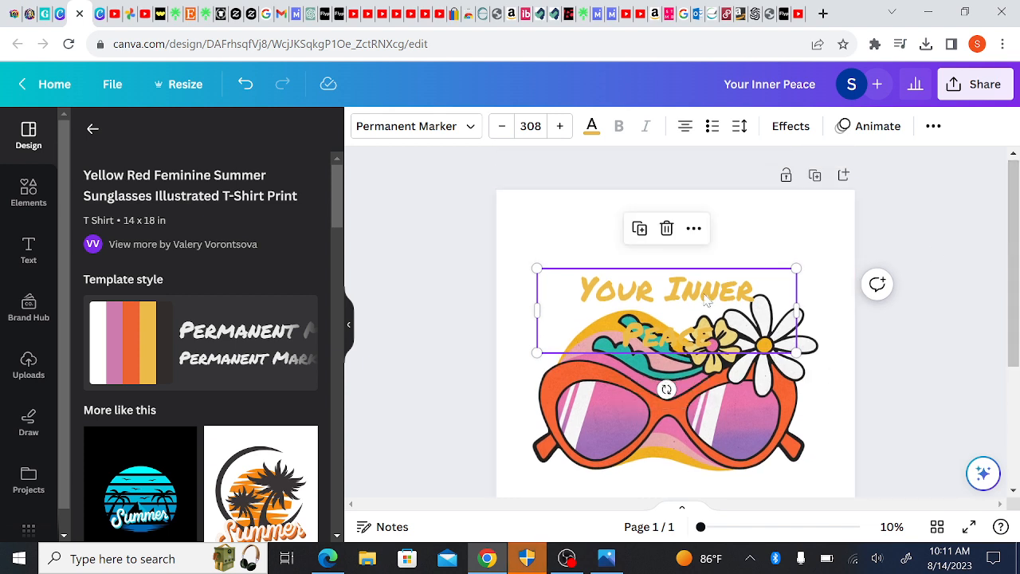
pyautogui.moveTo(706, 252)
pyautogui.mouseDown()
pyautogui.moveTo(703, 219)
pyautogui.moveTo(709, 237)
pyautogui.mouseUp()
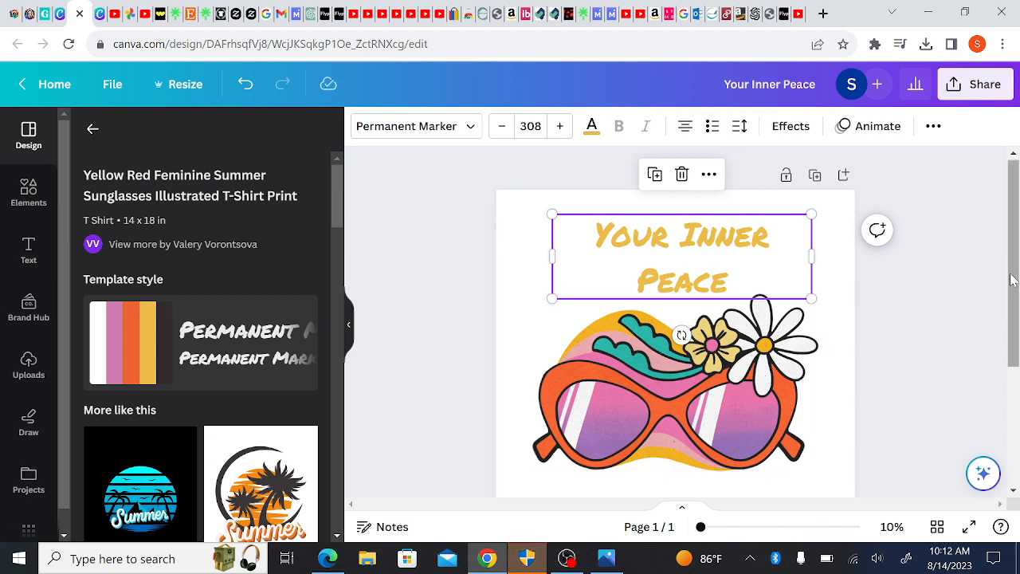
# Duplicate the "Your Inner Peace" text and place the copy just below the sunglasses, aligned with the original.
pyautogui.moveTo(1011, 271); pyautogui.dragTo(1007, 274)
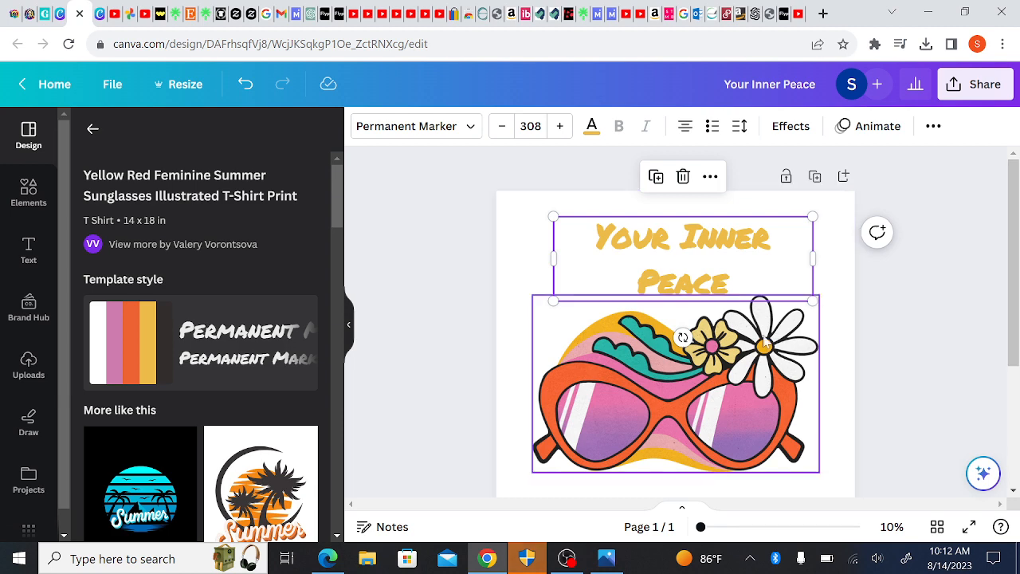
pyautogui.hotkey('ctrl', 'd')
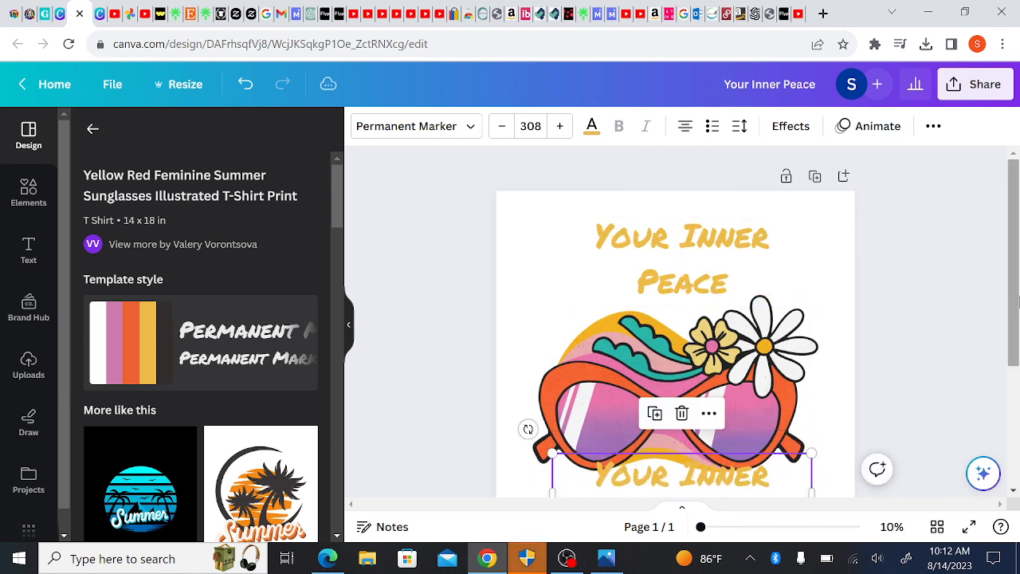
pyautogui.moveTo(1016, 303); pyautogui.dragTo(1016, 371)
pyautogui.moveTo(698, 372); pyautogui.dragTo(700, 415)
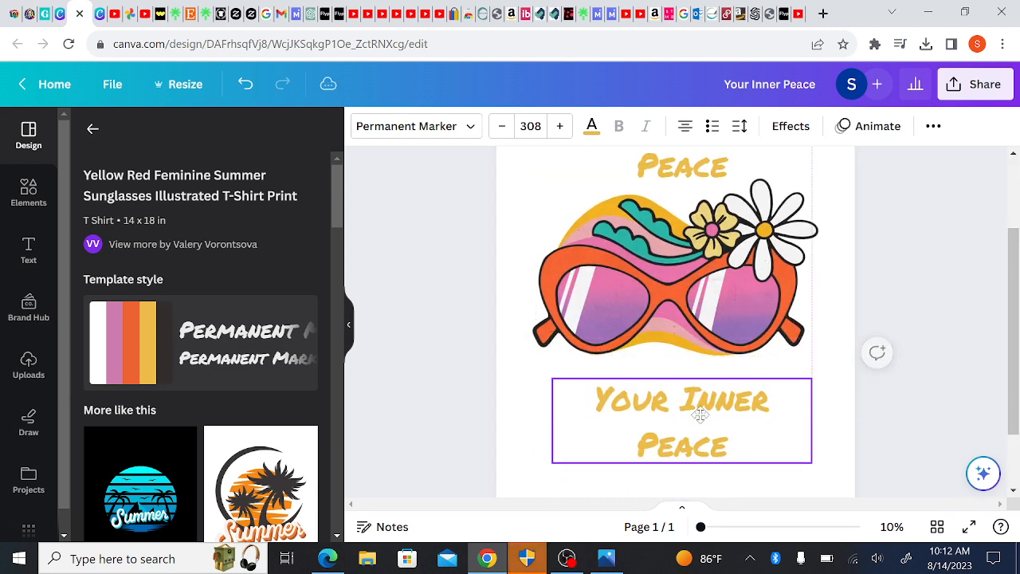
# Change the duplicated text below the sunglasses to "Is The Highest Form Of Wealth" and deselect it.
pyautogui.doubleClick(699, 414)
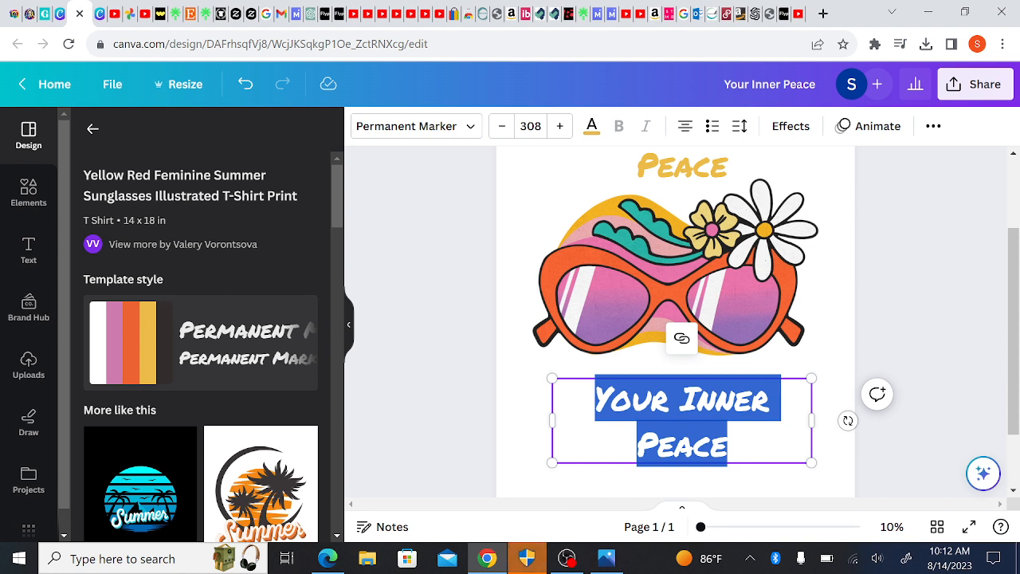
pyautogui.write('Is The')
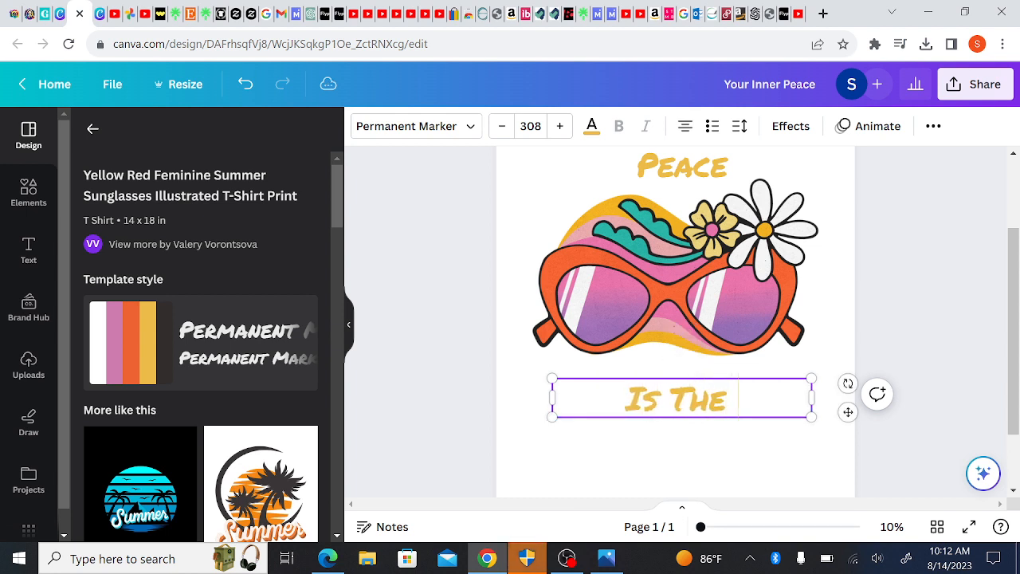
pyautogui.write(' Highest For')
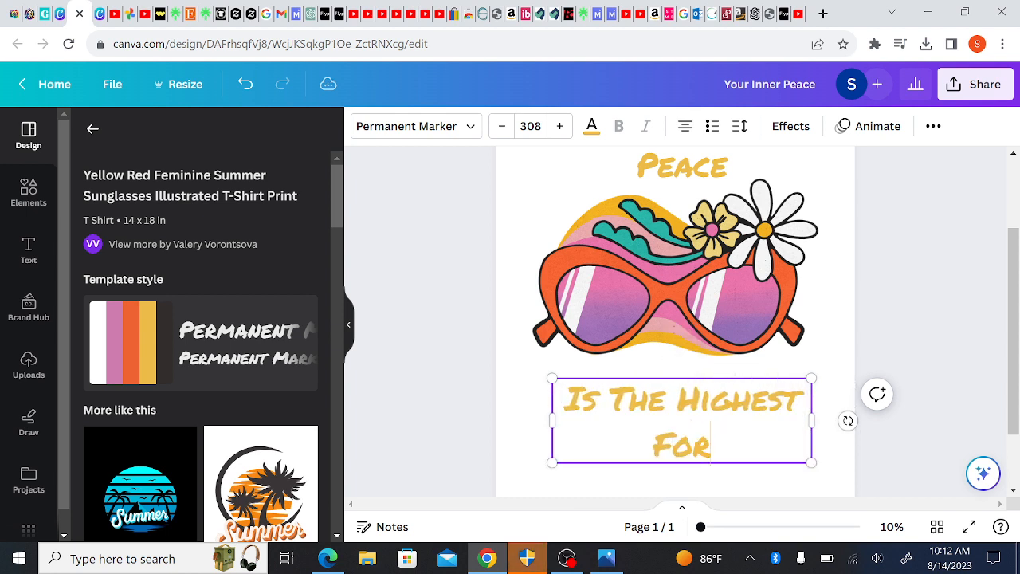
pyautogui.write('m Of Wealth')
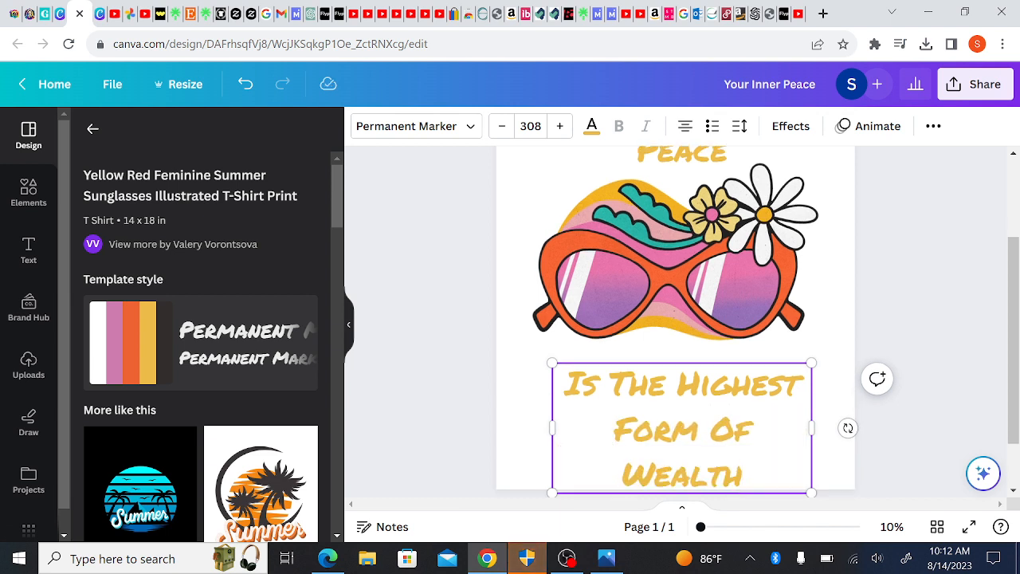
pyautogui.click(980, 292)
# Apply the Curve shape effect to the "Your Inner Peace" text with a curve value of 35.
pyautogui.moveTo(1017, 329); pyautogui.dragTo(1017, 269)
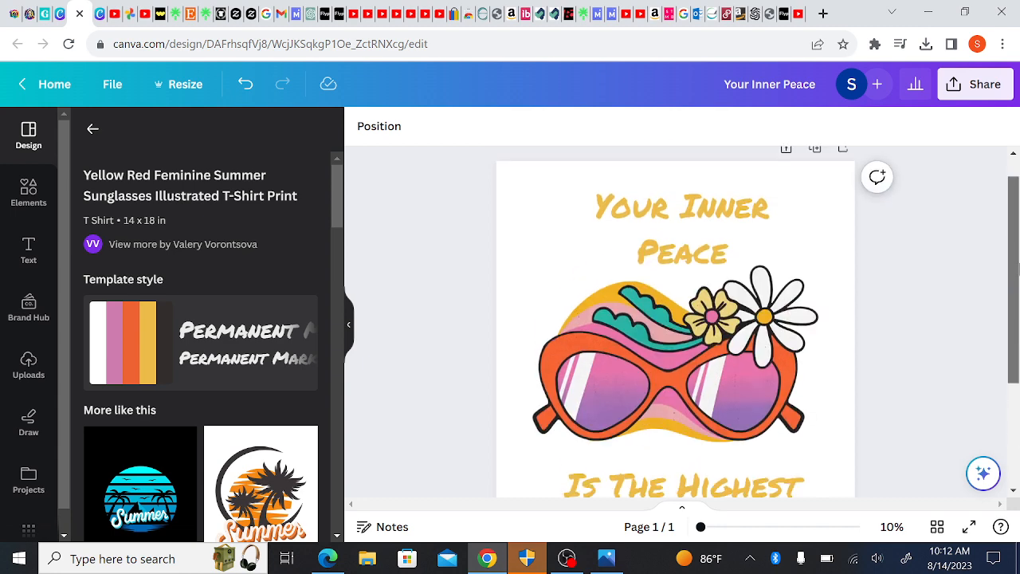
pyautogui.click(615, 261)
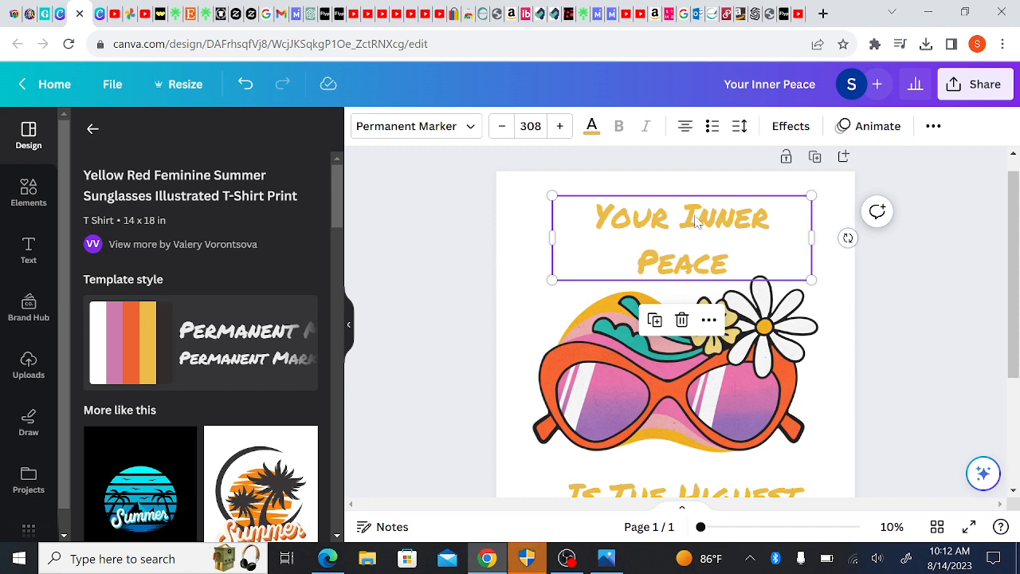
pyautogui.click(791, 126)
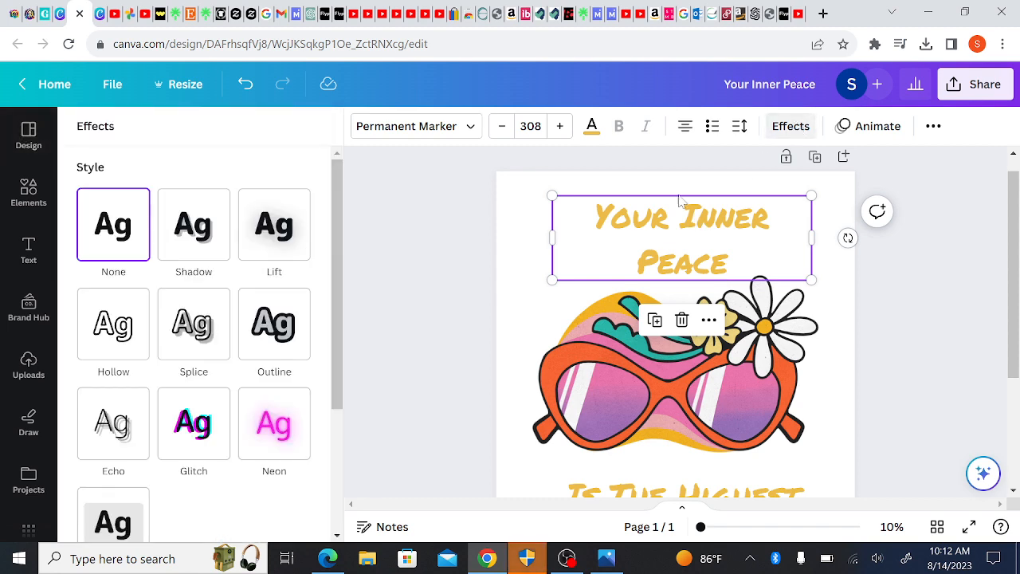
pyautogui.moveTo(334, 280); pyautogui.dragTo(360, 460)
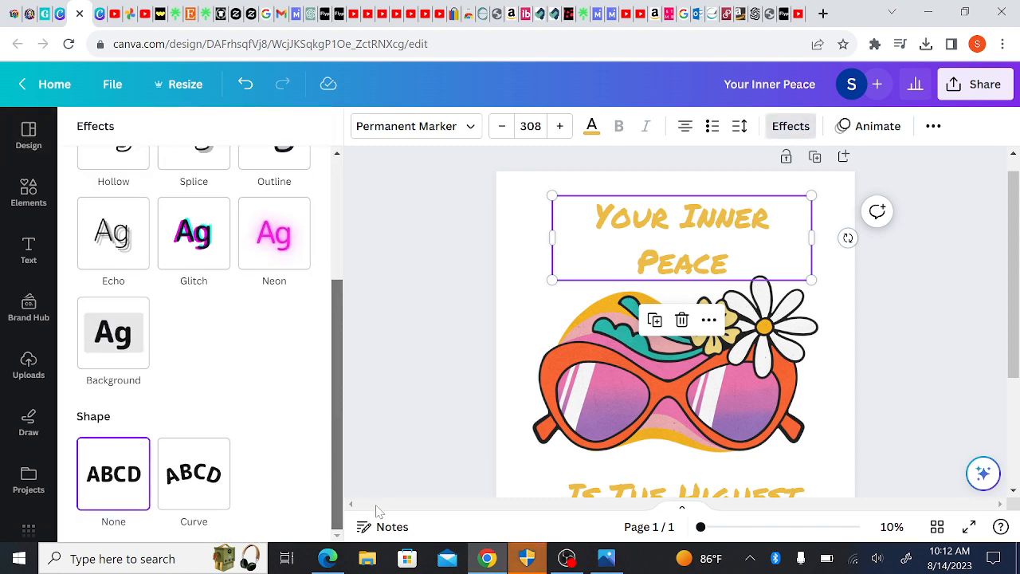
pyautogui.click(212, 474)
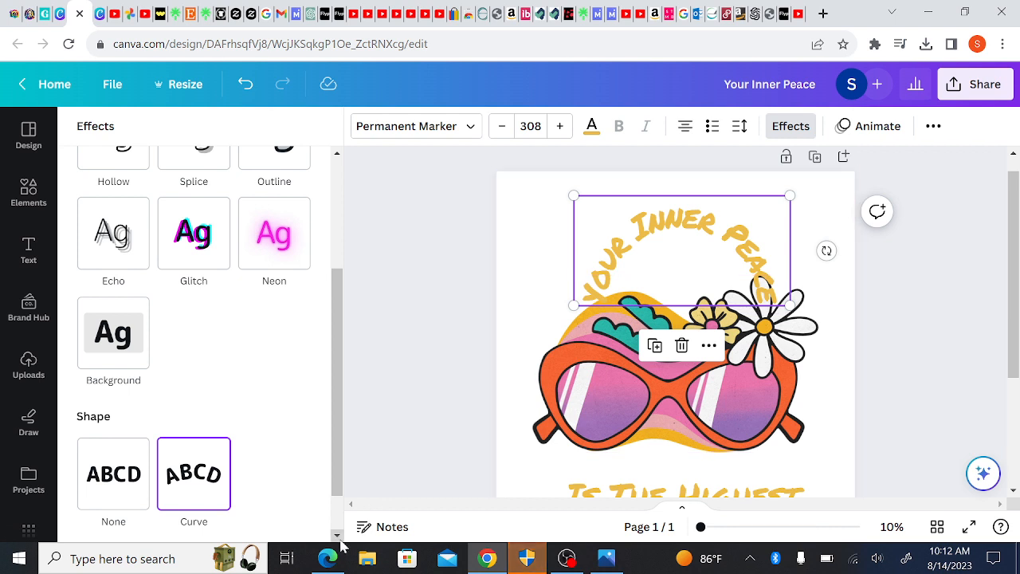
pyautogui.scroll(-1, 338, 510)
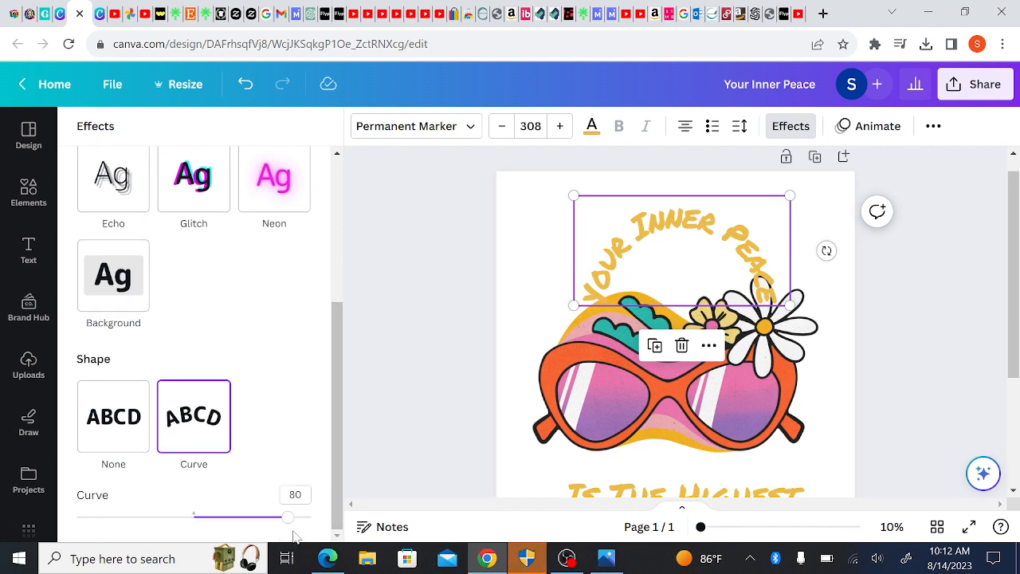
pyautogui.moveTo(290, 519); pyautogui.dragTo(234, 516)
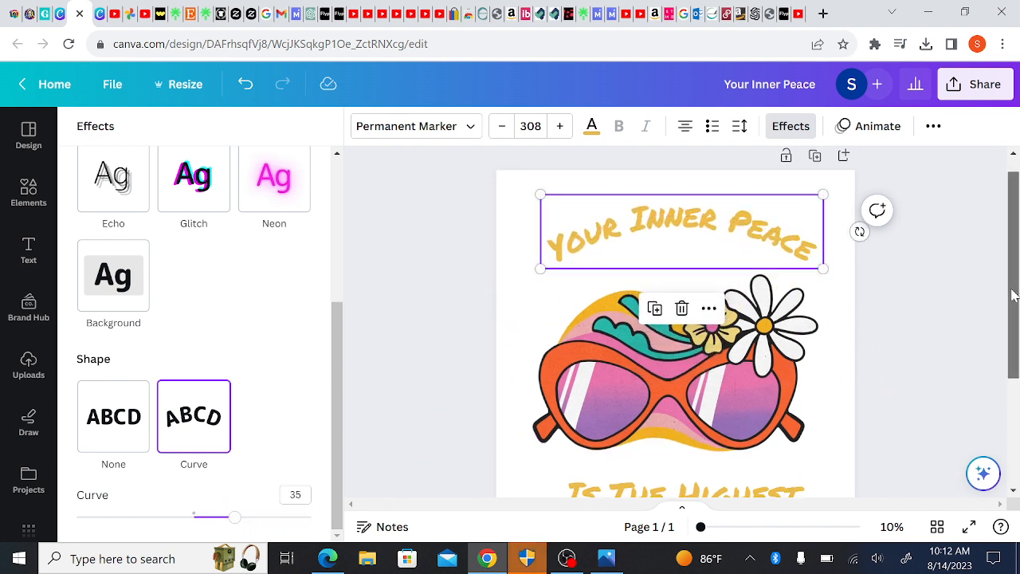
# Curve the "Is The Highest Form Of Wealth" text with a value of -25 and reduce its font size to 194.
pyautogui.moveTo(1013, 292); pyautogui.dragTo(1017, 349)
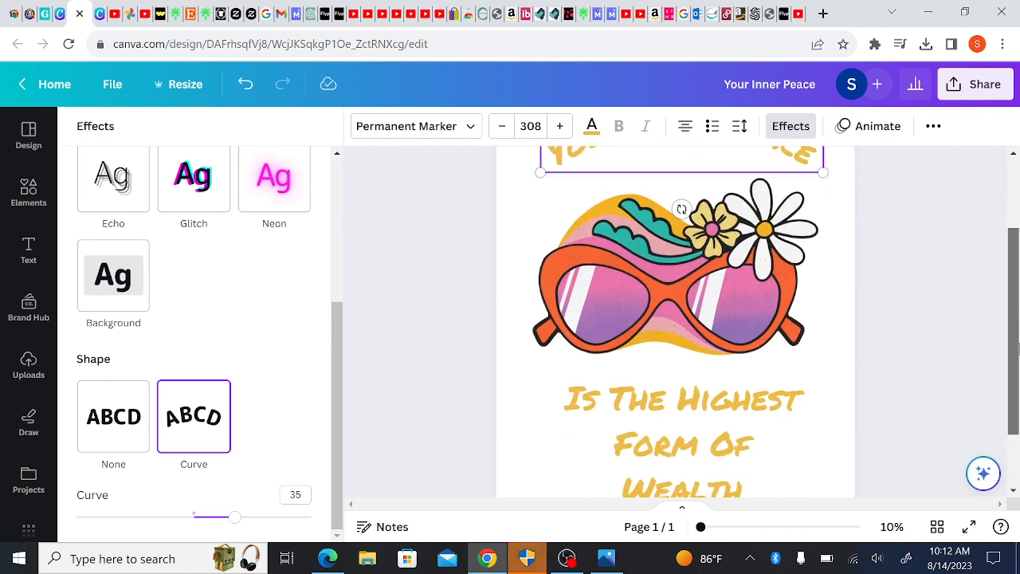
pyautogui.click(627, 402)
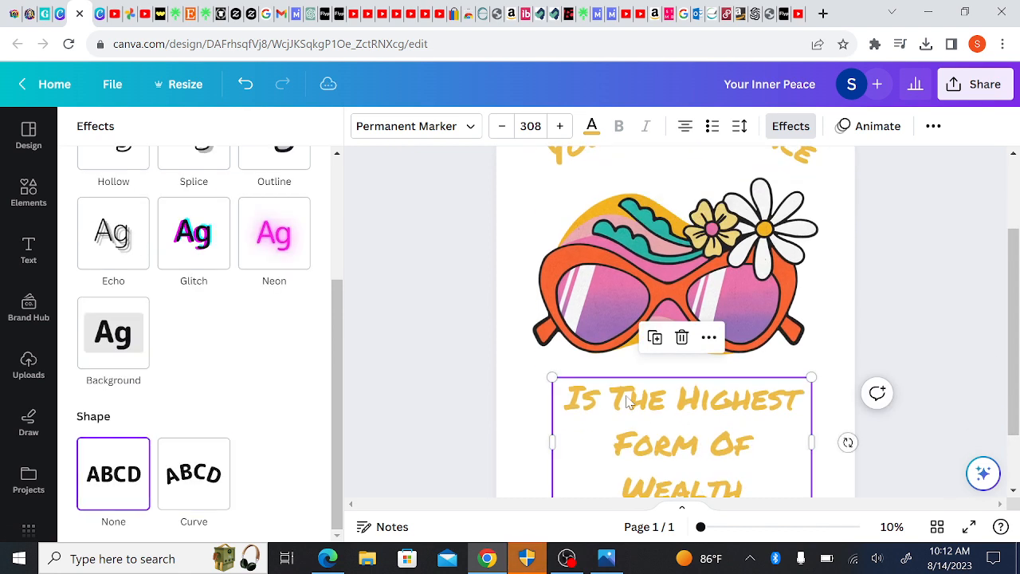
pyautogui.click(187, 497)
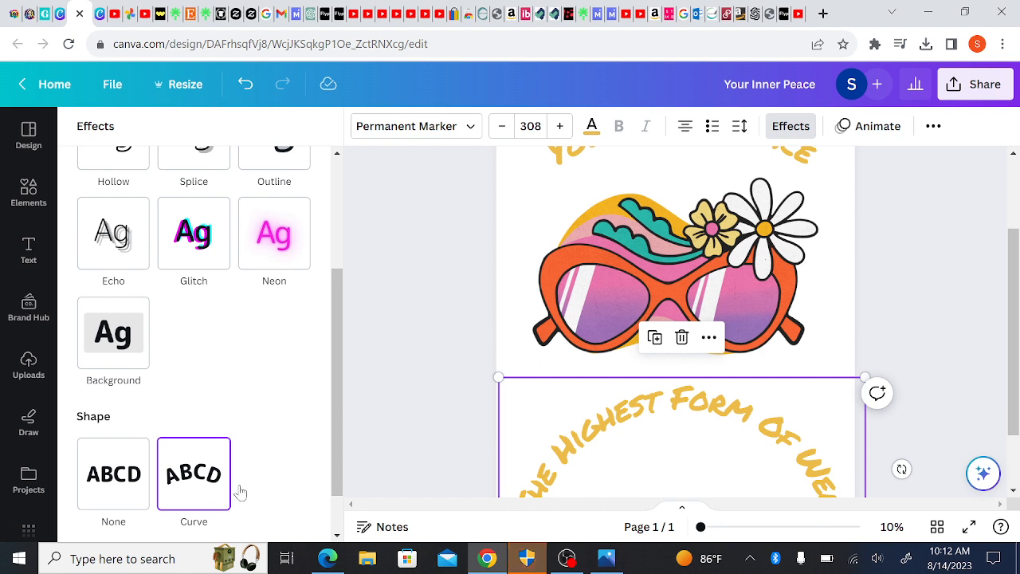
pyautogui.scroll(-1, 333, 498)
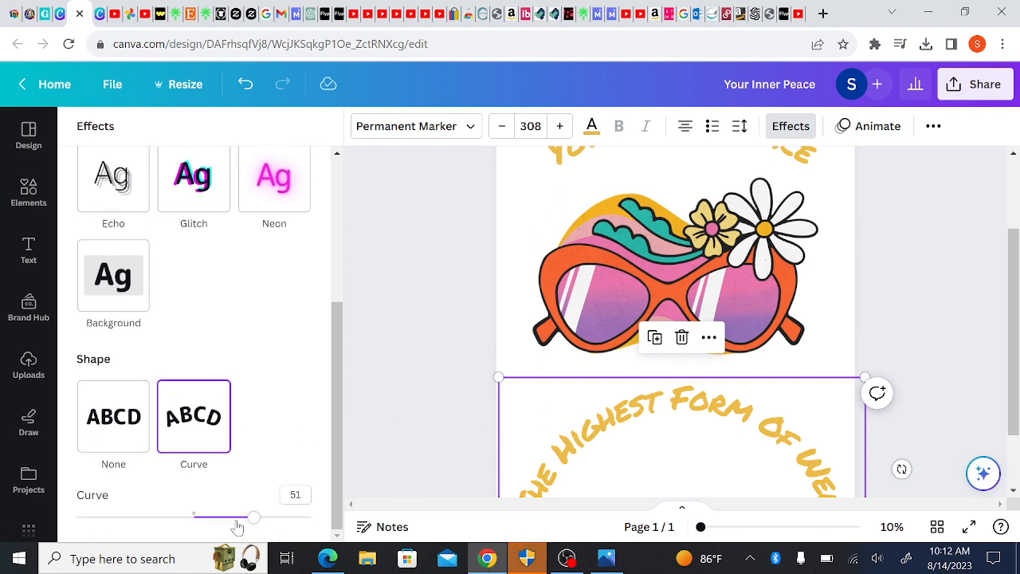
pyautogui.moveTo(255, 522); pyautogui.dragTo(157, 500)
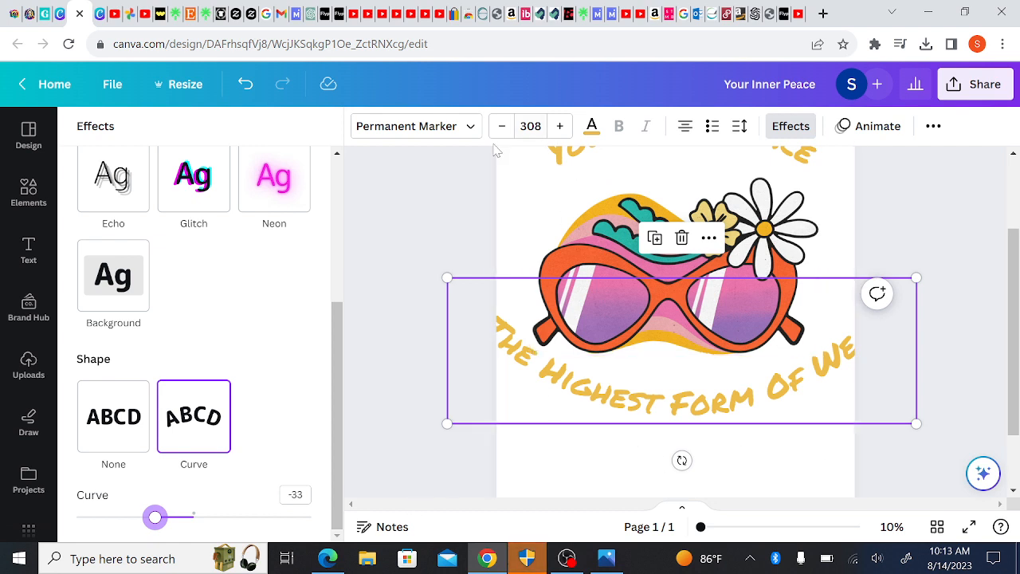
pyautogui.moveTo(501, 136); pyautogui.dragTo(501, 139)
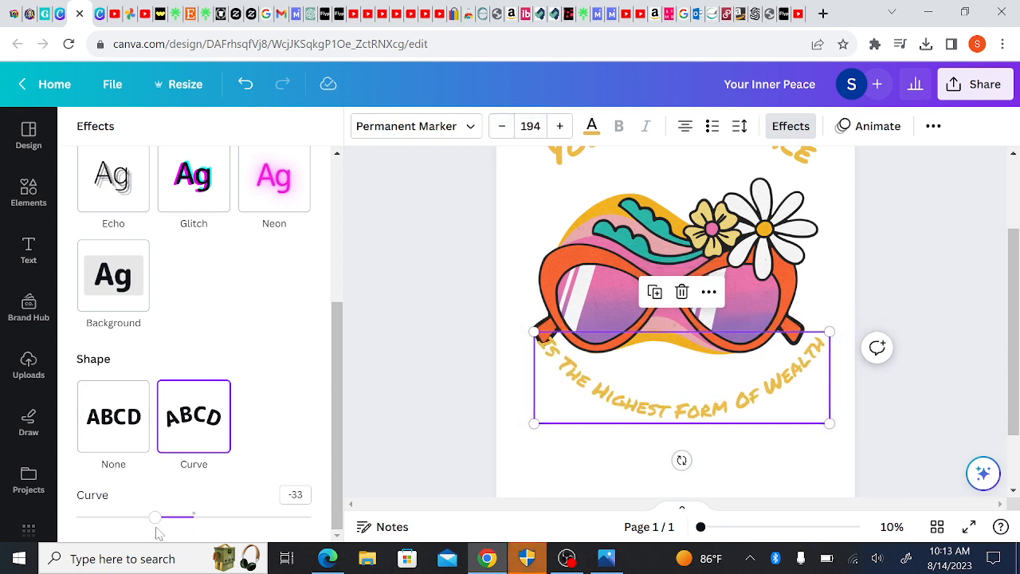
pyautogui.moveTo(155, 523); pyautogui.dragTo(165, 522)
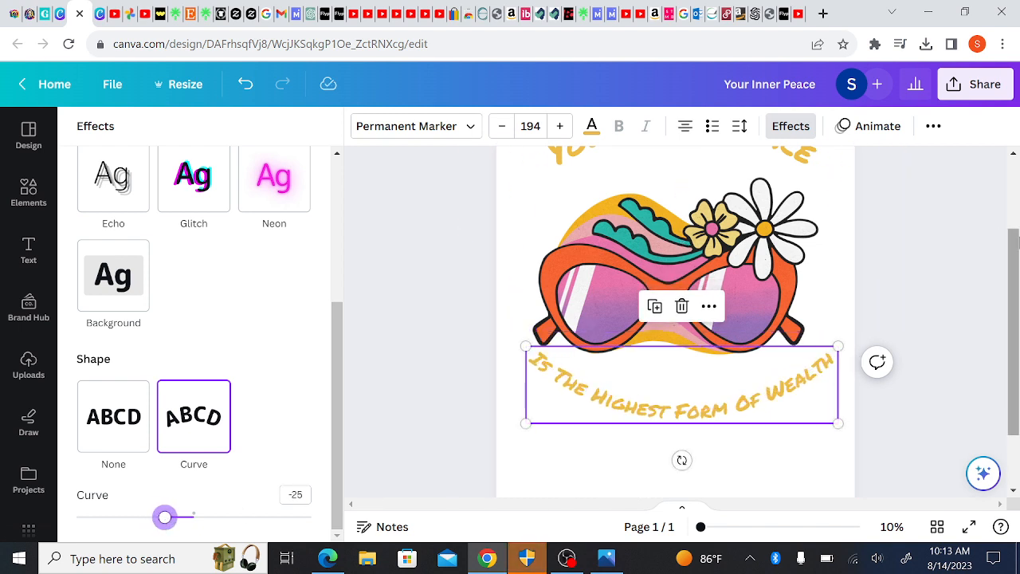
# Examine the text animation and effect styles available for the "Is The Highest Form Of Wealth" text.
pyautogui.scroll(2, 956, 254)
pyautogui.scroll(-1, 956, 253)
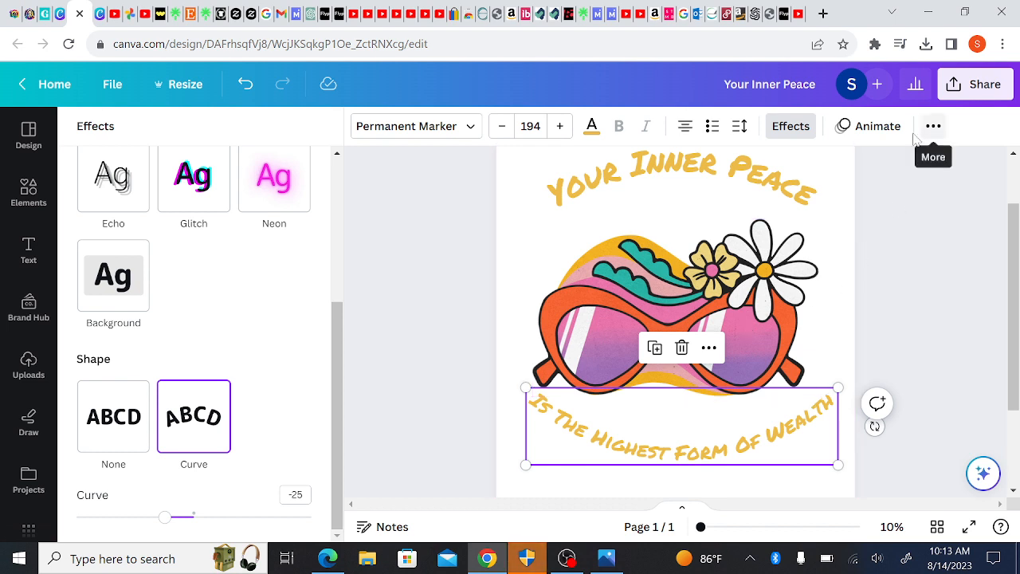
pyautogui.click(860, 133)
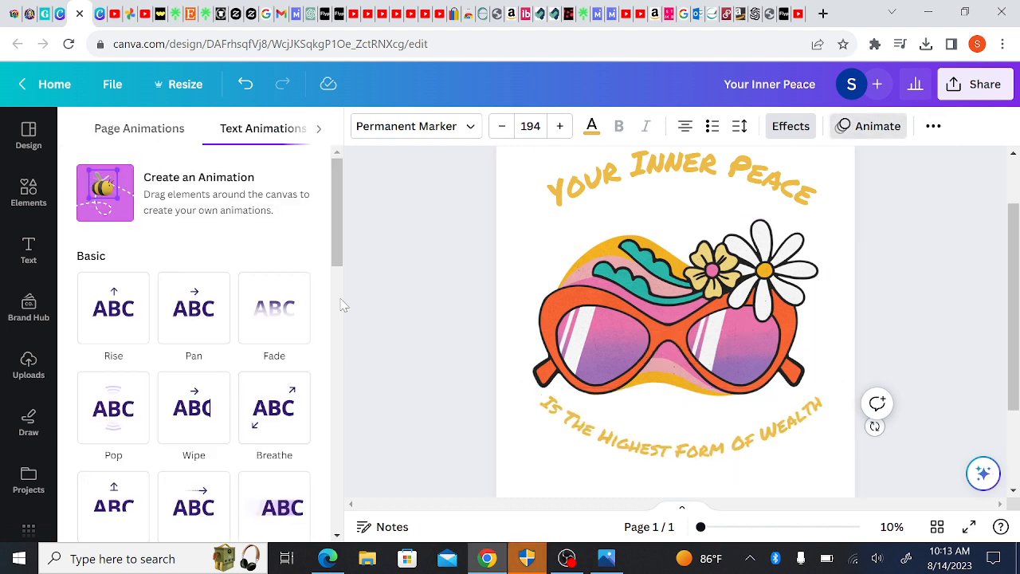
pyautogui.moveTo(341, 303); pyautogui.dragTo(349, 149)
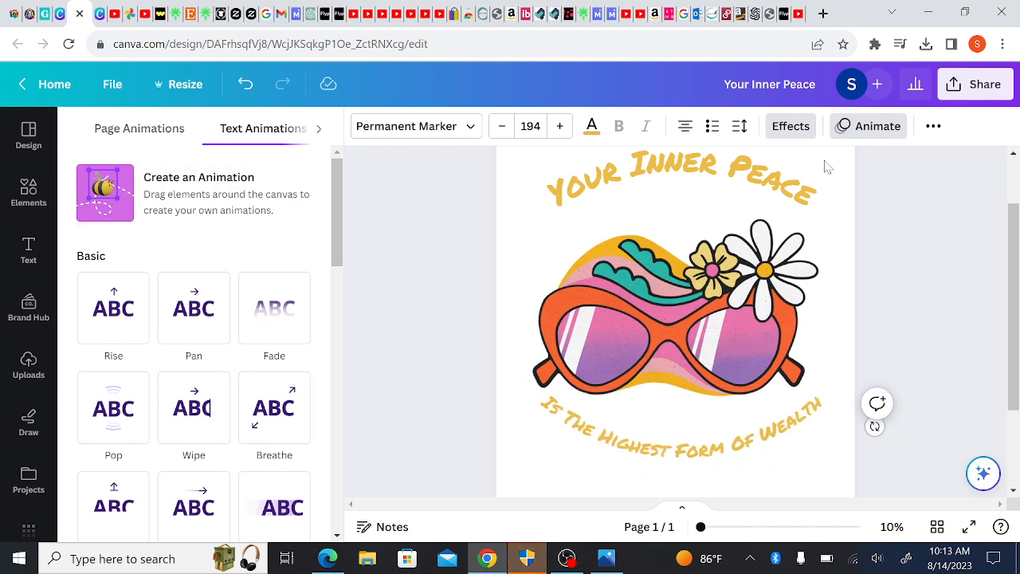
pyautogui.click(785, 126)
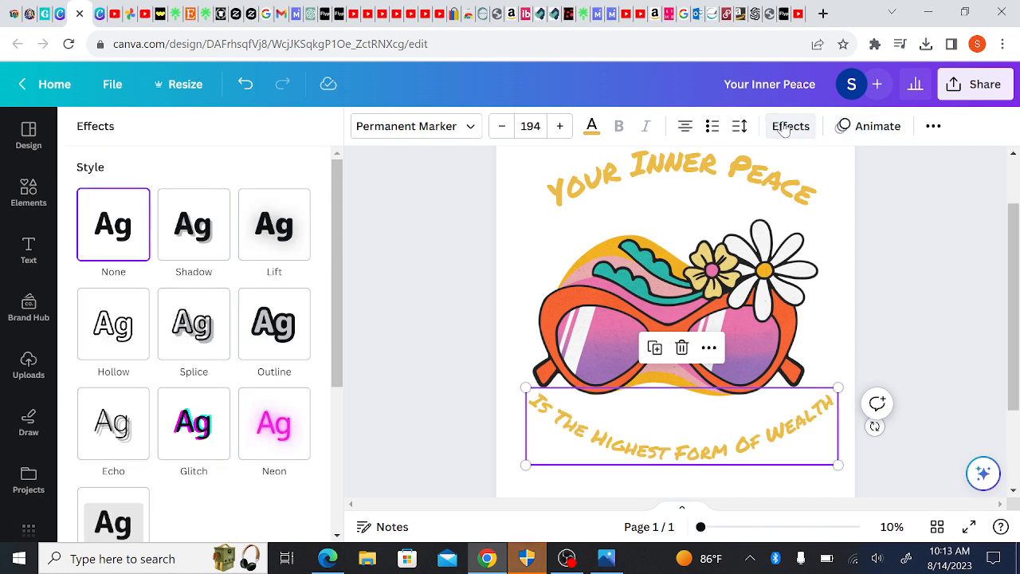
pyautogui.moveTo(337, 218); pyautogui.dragTo(335, 141)
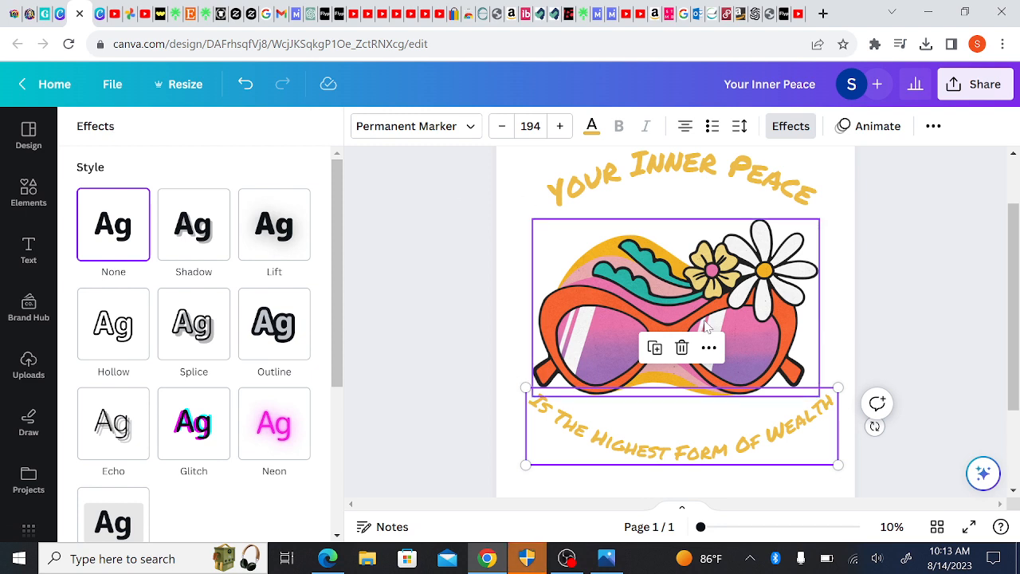
pyautogui.click(877, 128)
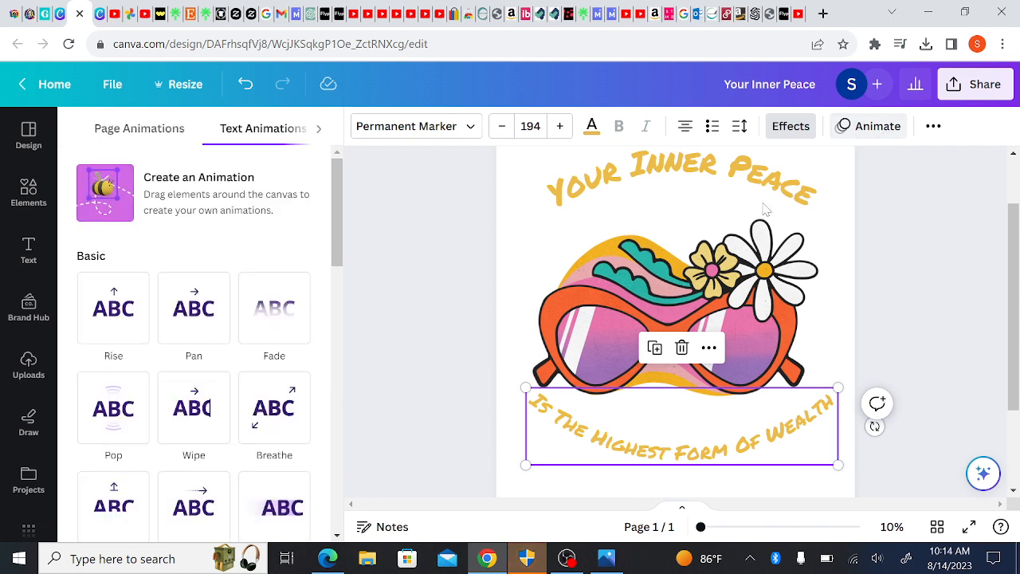
pyautogui.click(338, 354)
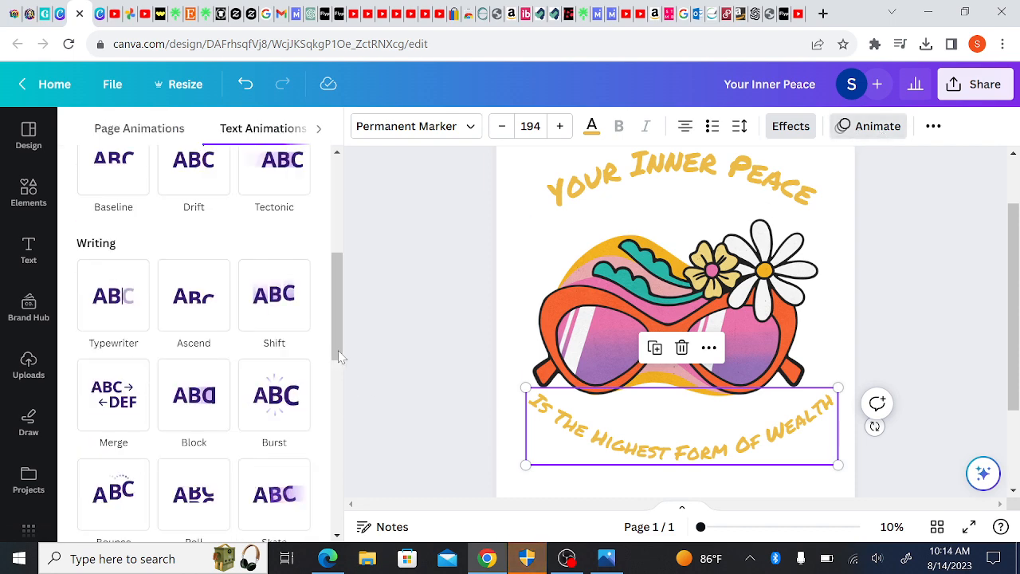
pyautogui.moveTo(338, 357); pyautogui.dragTo(335, 384)
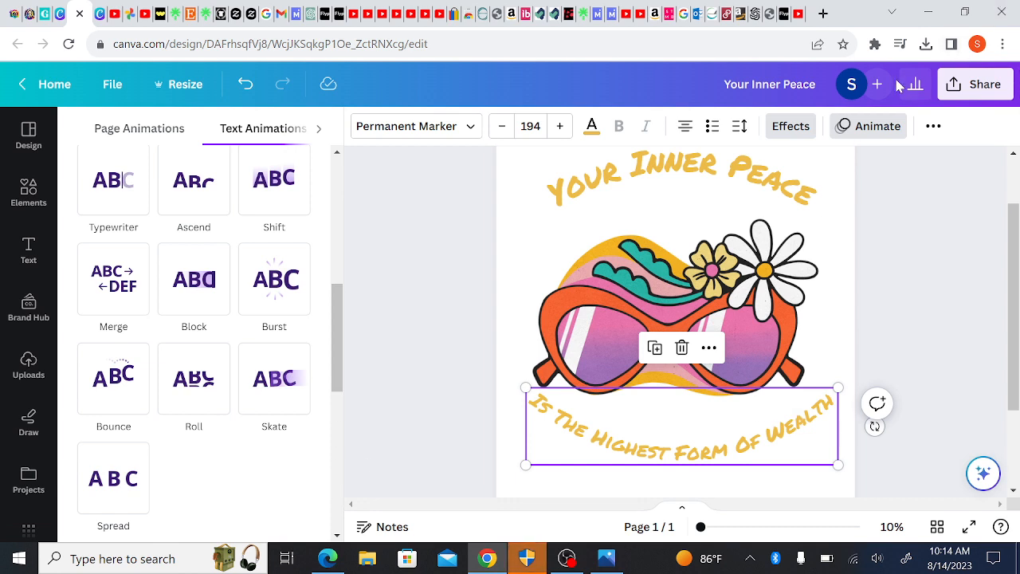
pyautogui.click(933, 128)
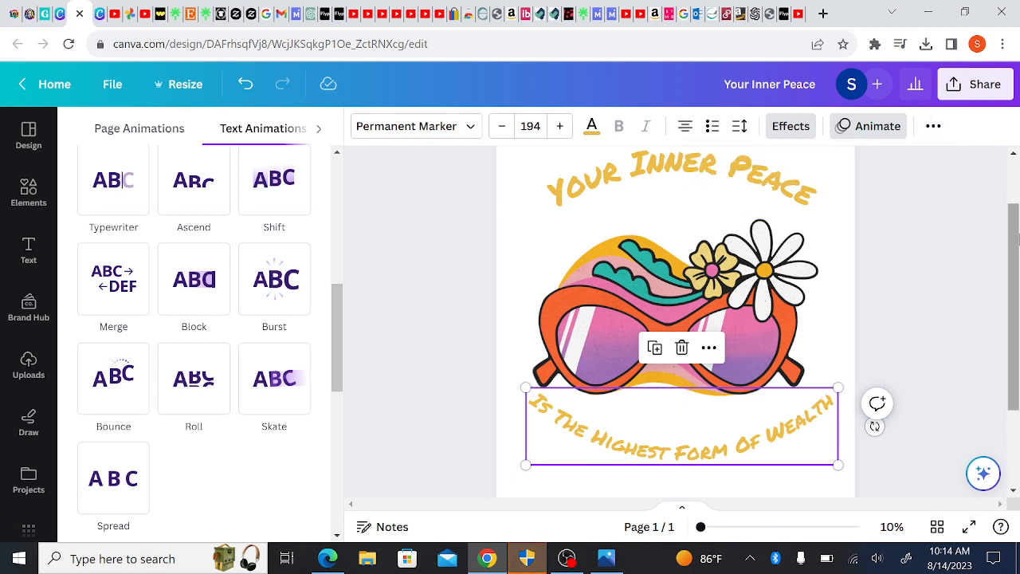
# Close the text animation options and add a blank second page after the sunglasses design.
pyautogui.scroll(-1, 1012, 319)
pyautogui.scroll(-2, 1017, 255)
pyautogui.scroll(3, 923, 254)
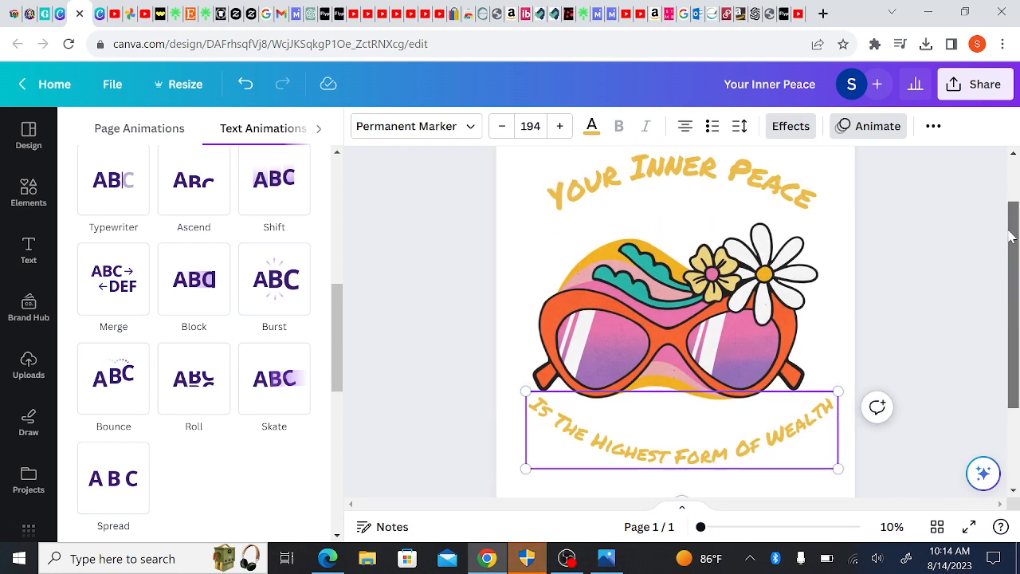
pyautogui.click(914, 248)
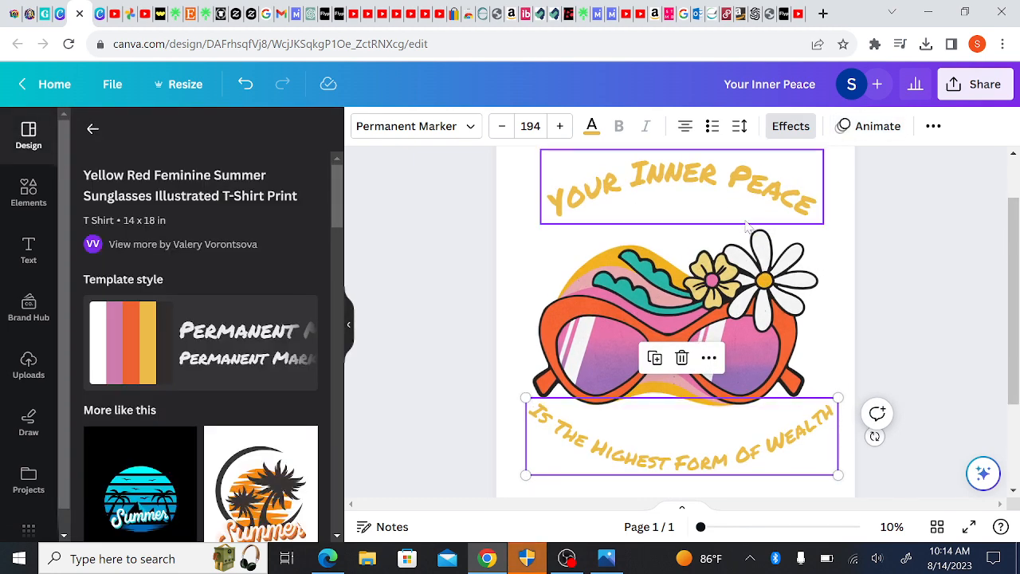
pyautogui.moveTo(1018, 362); pyautogui.dragTo(1010, 313)
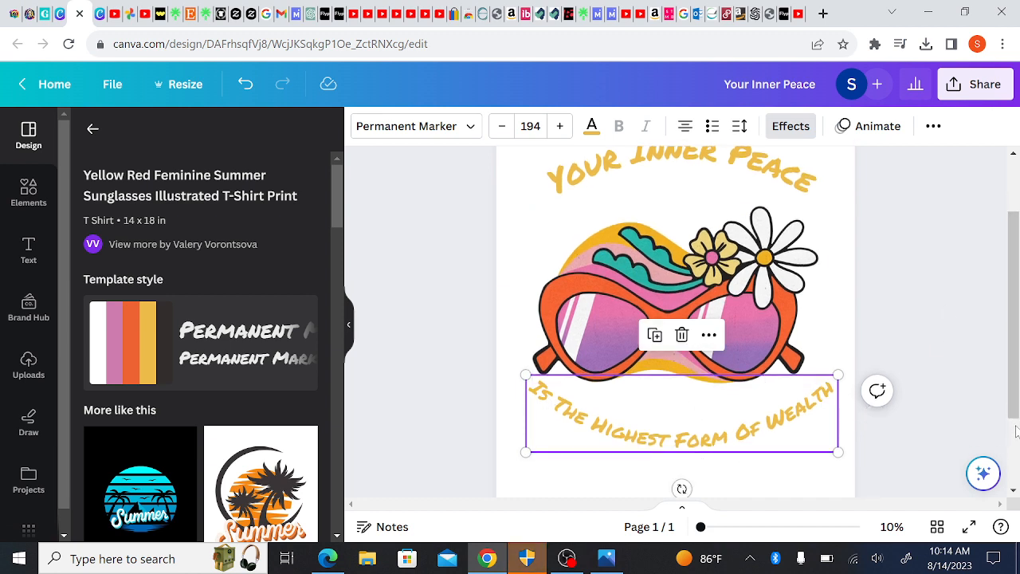
pyautogui.scroll(-3, 974, 376)
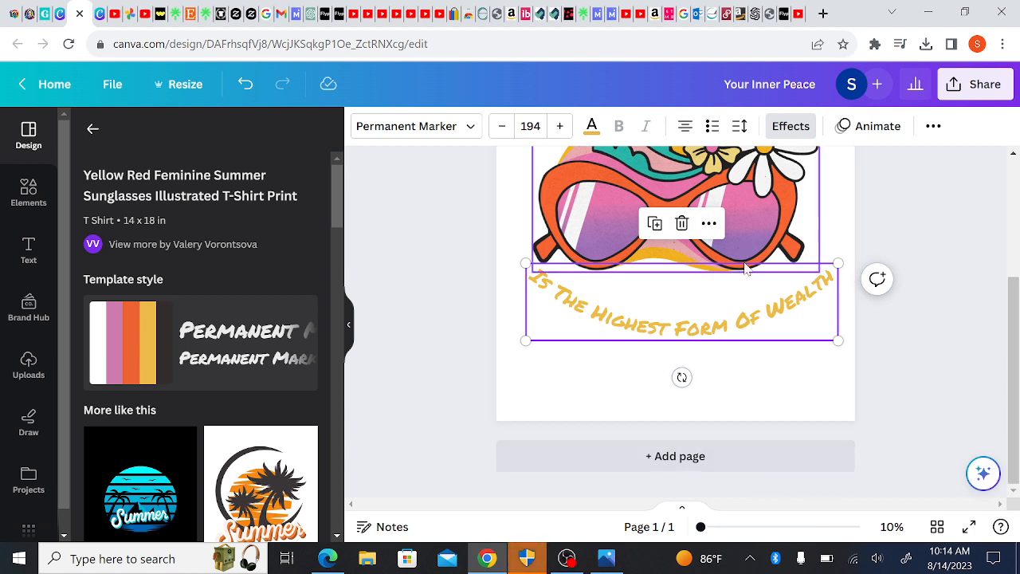
pyautogui.click(681, 456)
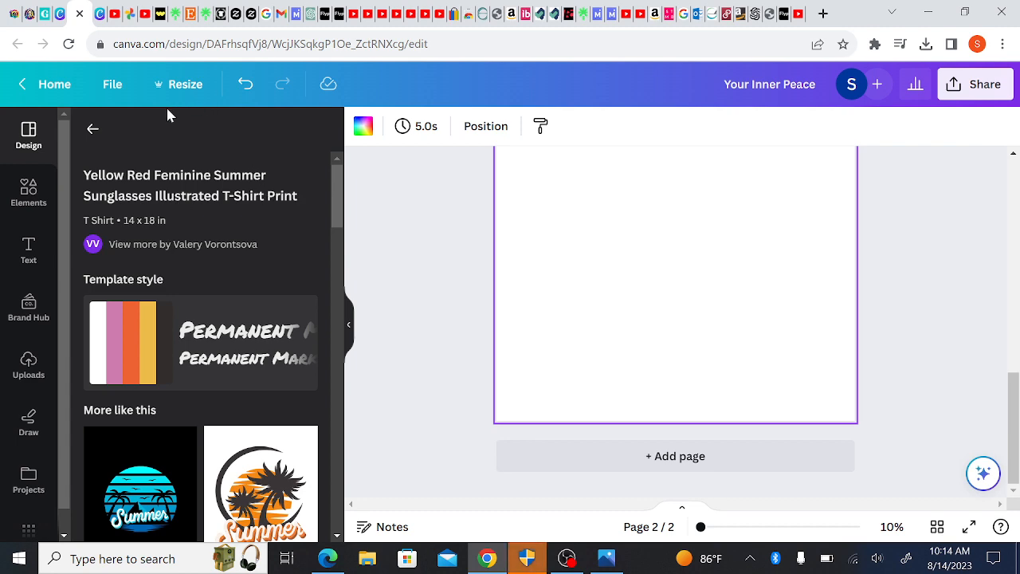
# Browse the "tshirt" templates and apply the Black and Yellow Summer Holidays T-Shirt template to page 2.
pyautogui.click(92, 130)
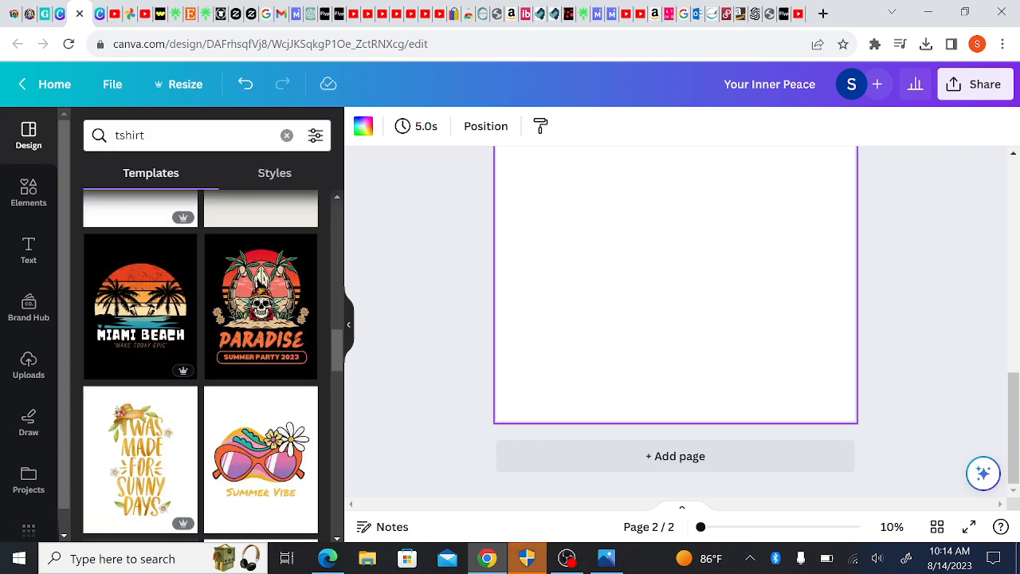
pyautogui.moveTo(336, 360); pyautogui.dragTo(337, 466)
pyautogui.scroll(-3, 338, 528)
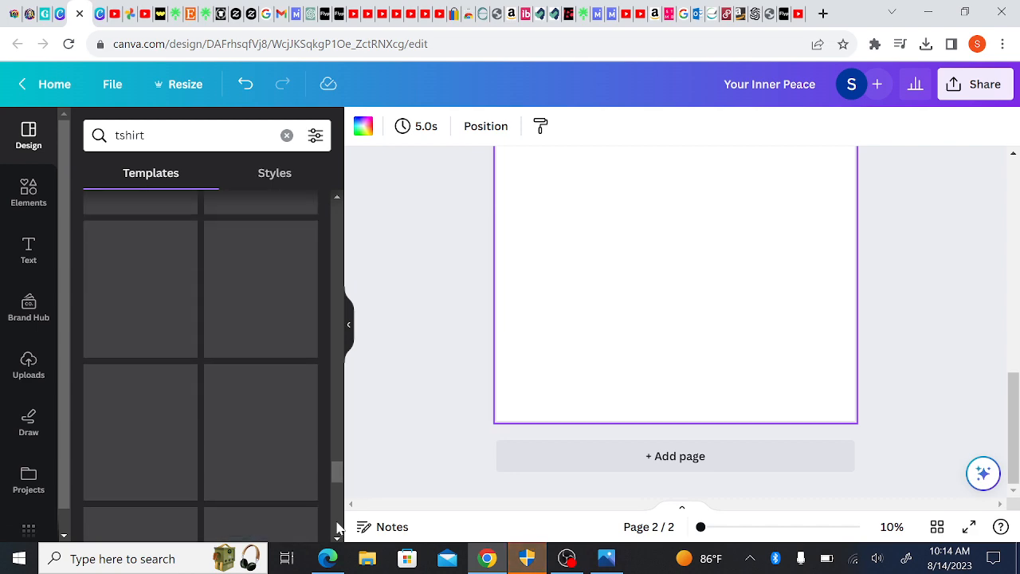
pyautogui.scroll(6, 338, 530)
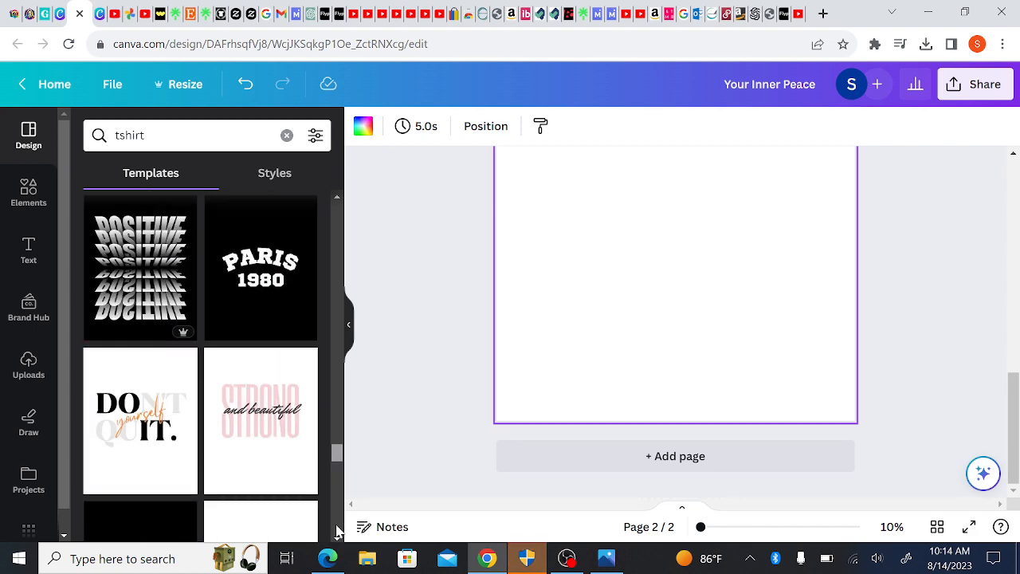
pyautogui.scroll(5, 338, 520)
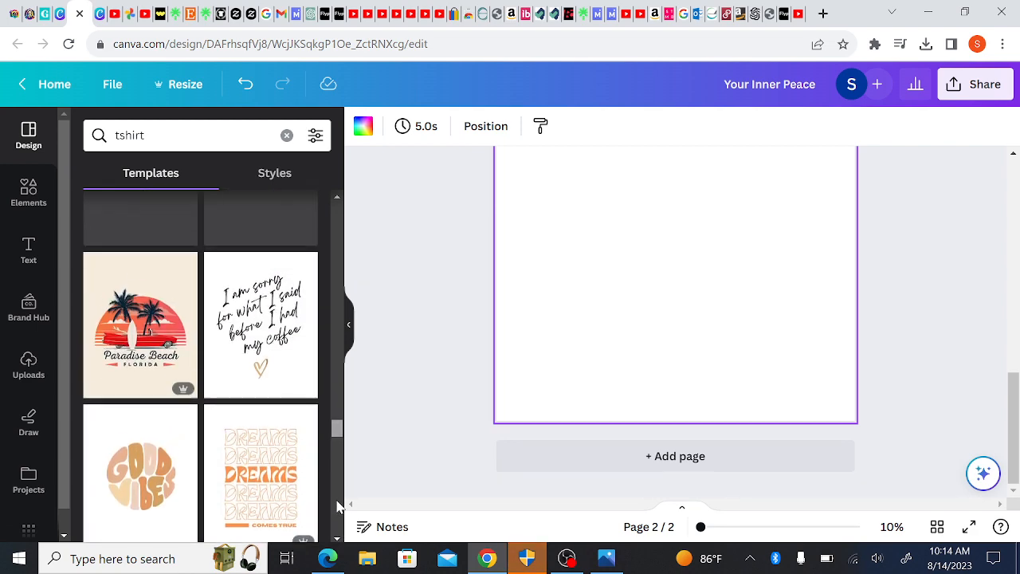
pyautogui.scroll(10, 337, 457)
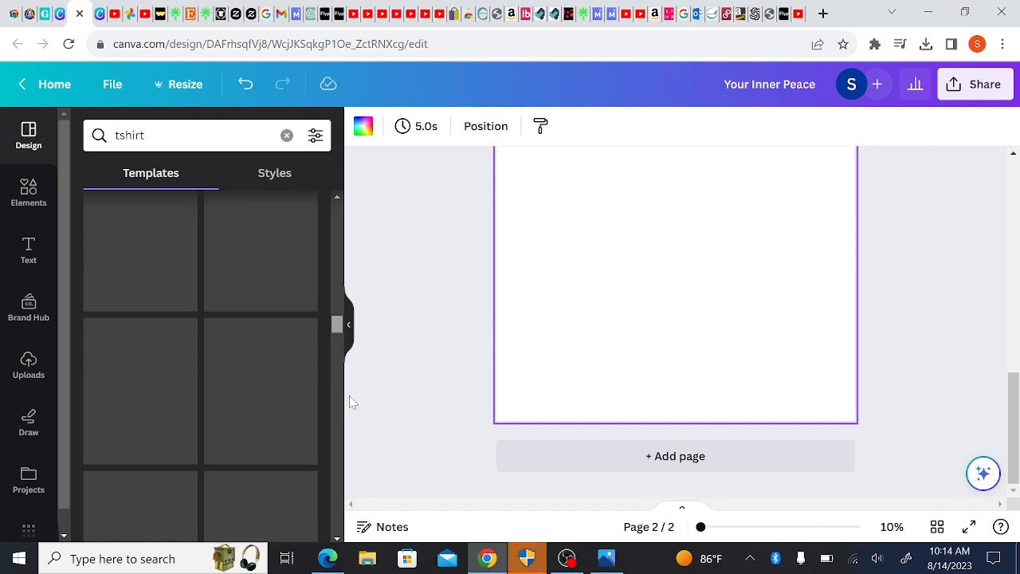
pyautogui.moveTo(336, 277); pyautogui.dragTo(341, 323)
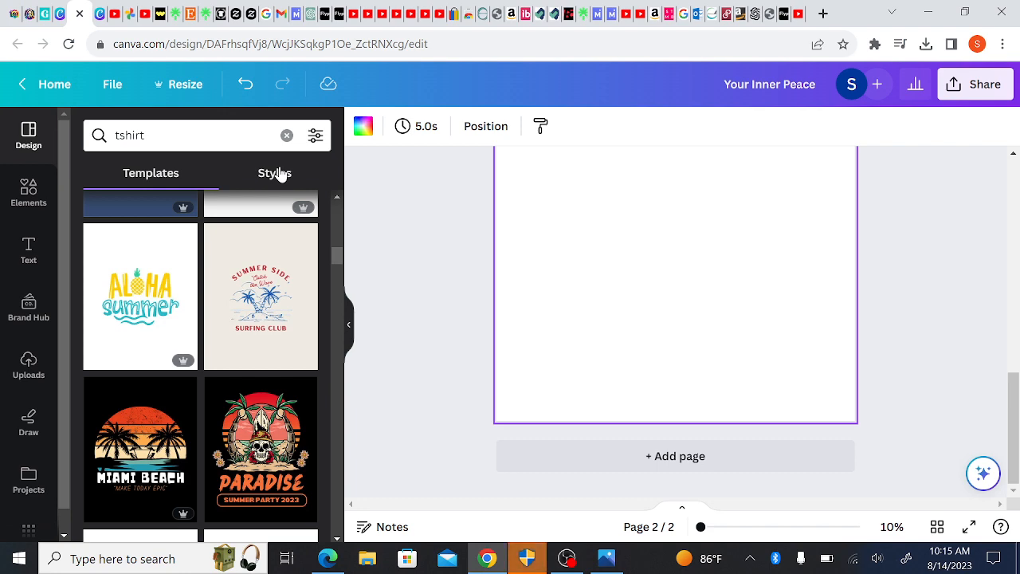
pyautogui.click(278, 173)
pyautogui.click(144, 176)
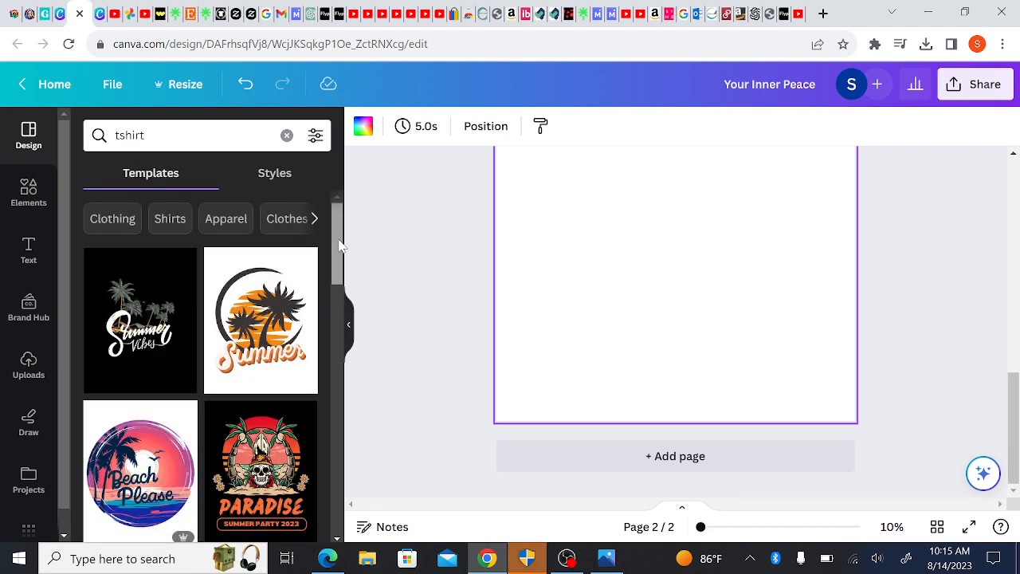
pyautogui.moveTo(338, 247); pyautogui.dragTo(369, 547)
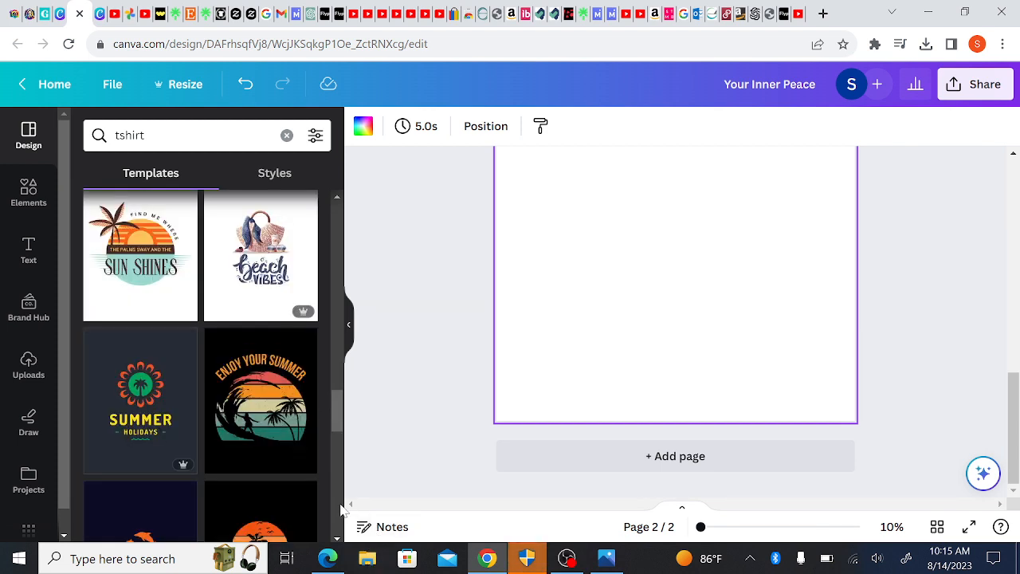
pyautogui.click(139, 410)
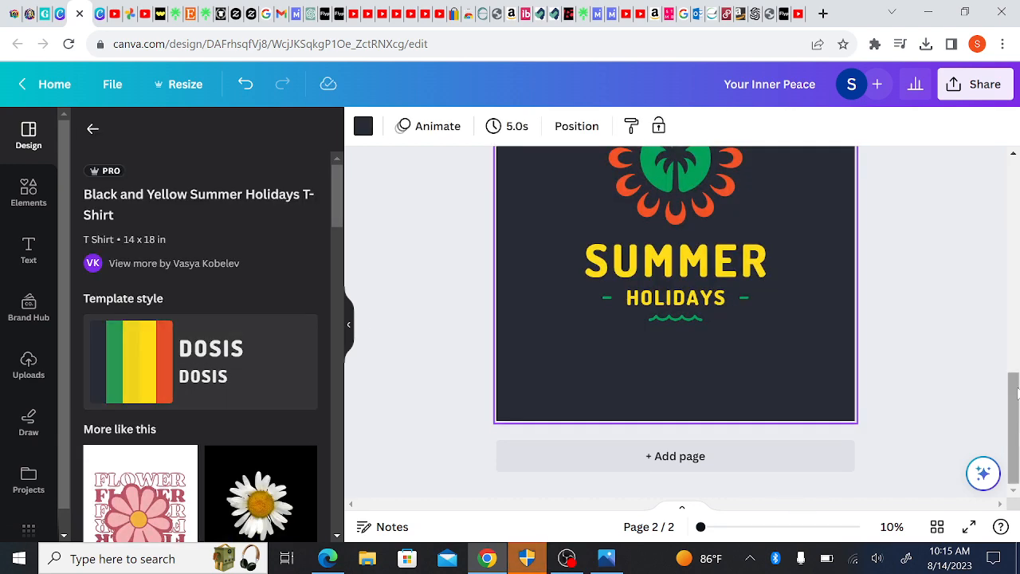
pyautogui.moveTo(1016, 390); pyautogui.dragTo(1015, 348)
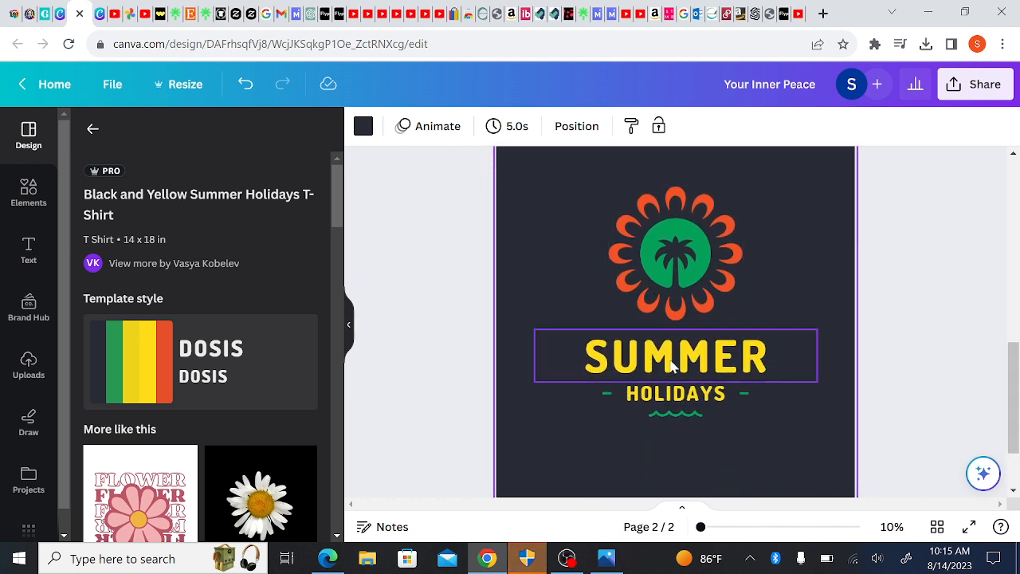
pyautogui.click(658, 380)
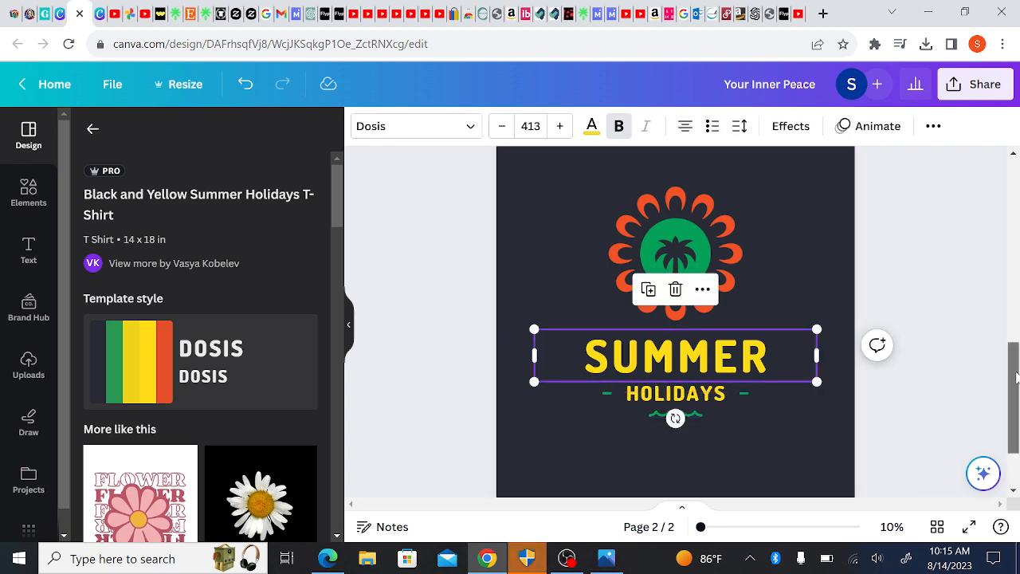
# Copy the full wording "Is The Highest Form Of Wealth" from the curved text on page 1.
pyautogui.moveTo(1012, 362); pyautogui.dragTo(1016, 271)
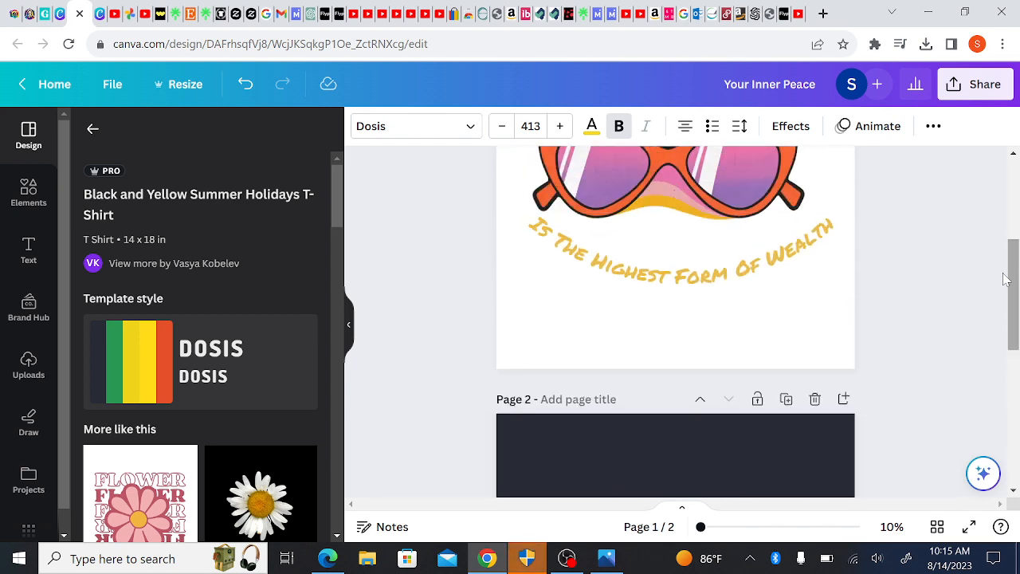
pyautogui.click(603, 248)
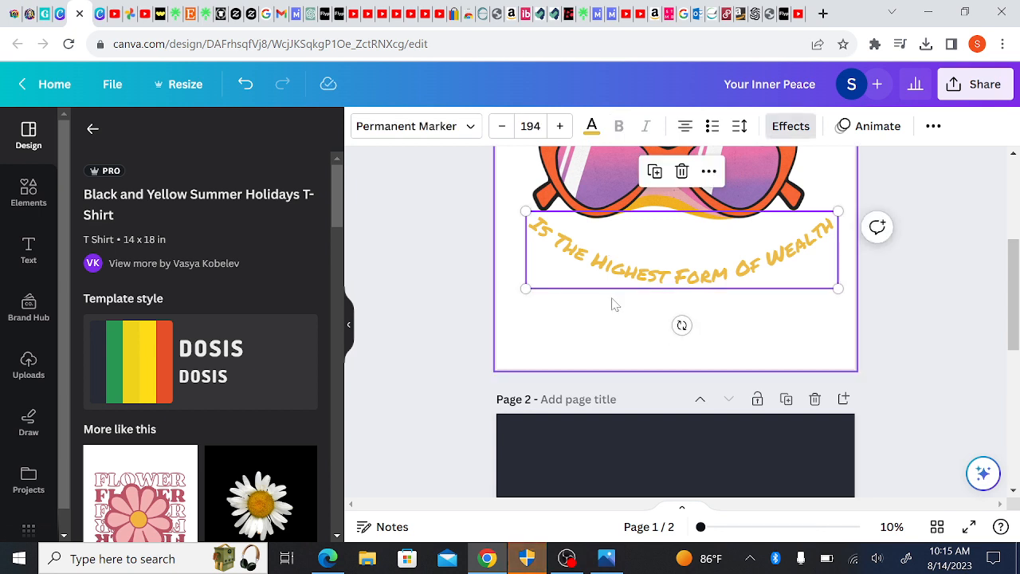
pyautogui.doubleClick(545, 233)
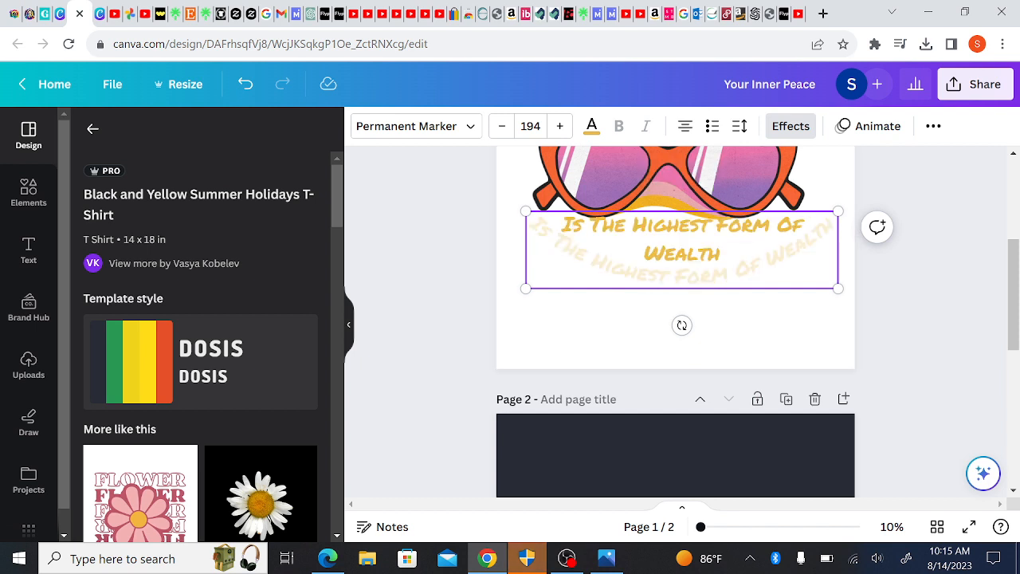
pyautogui.moveTo(563, 226); pyautogui.dragTo(719, 254)
pyautogui.hotkey('ctrl', 'c')
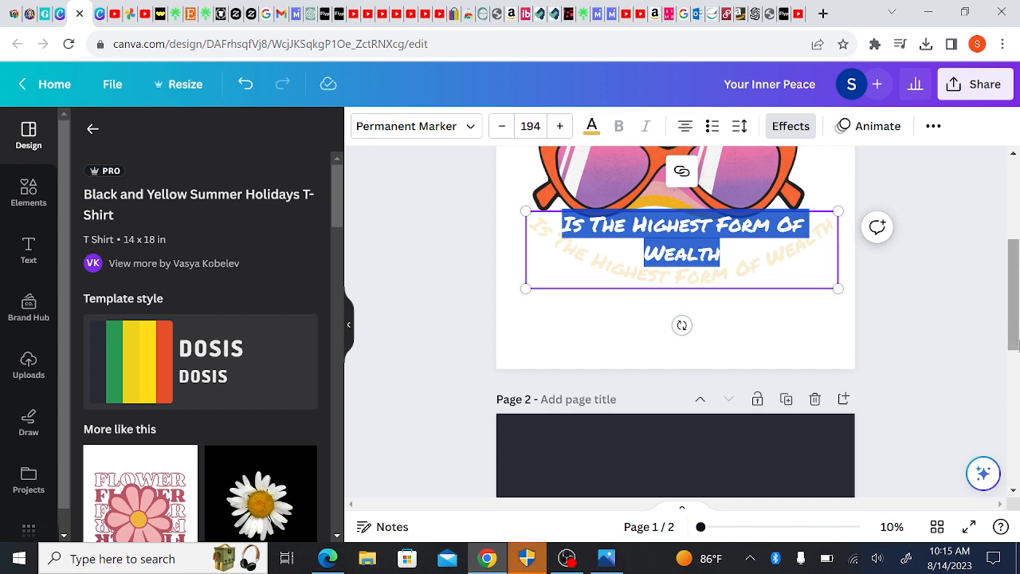
# Paste the copied slogan on page 2 as a separate text and move it just below the "Holidays" line.
pyautogui.moveTo(1014, 333); pyautogui.dragTo(1013, 445)
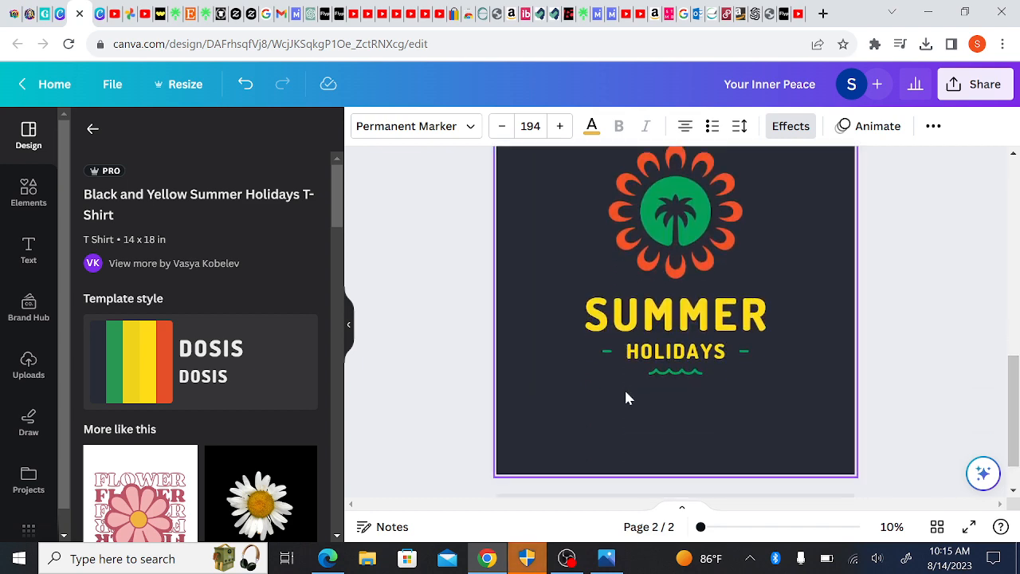
pyautogui.click(647, 355)
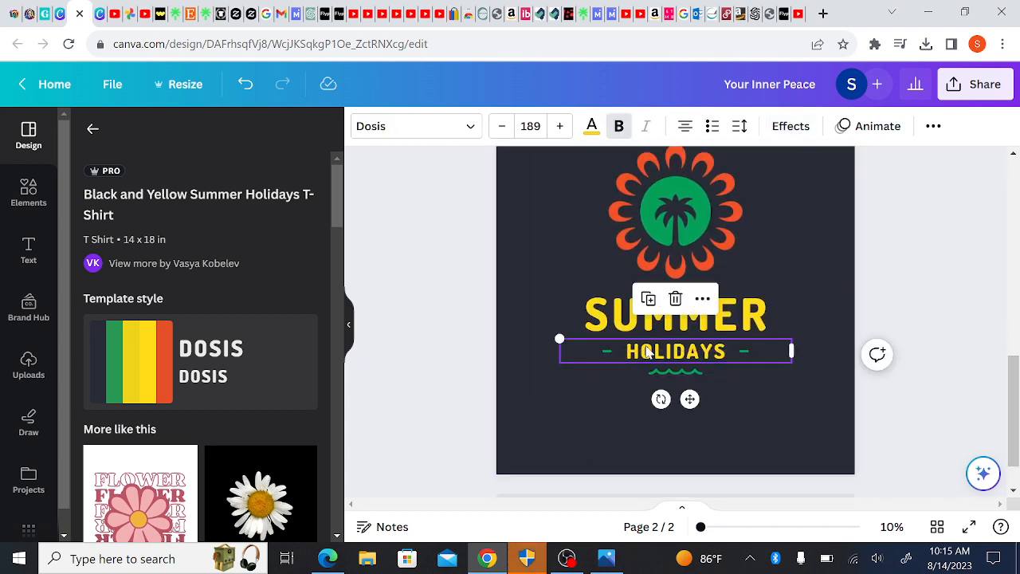
pyautogui.hotkey('ctrl', 'v')
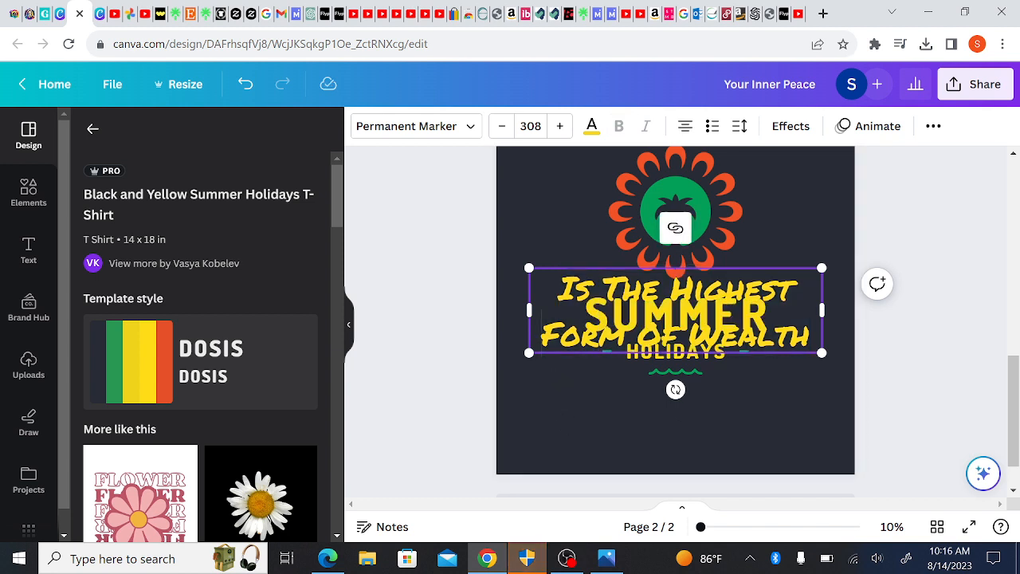
pyautogui.click(577, 389)
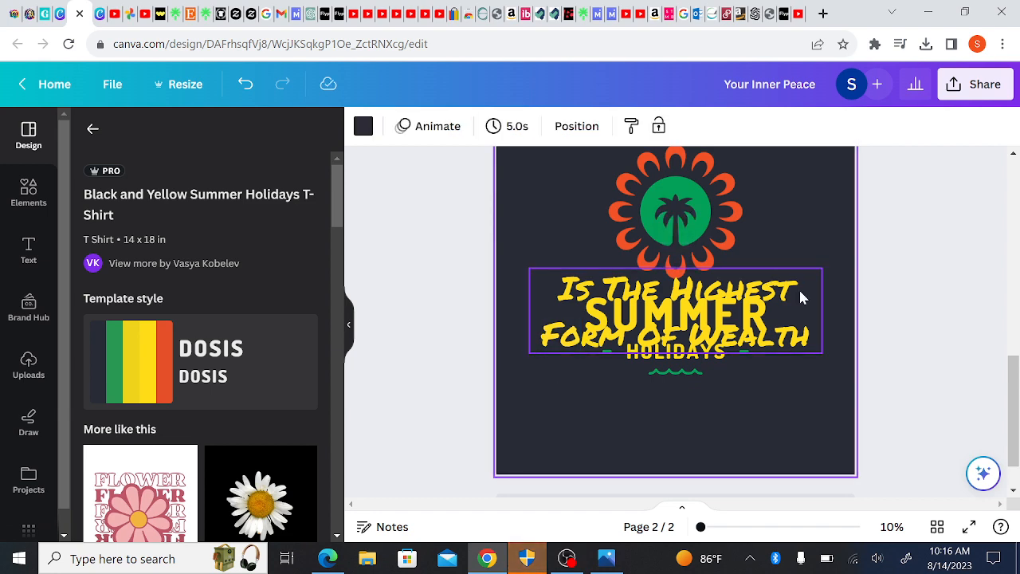
pyautogui.moveTo(801, 296); pyautogui.dragTo(814, 386)
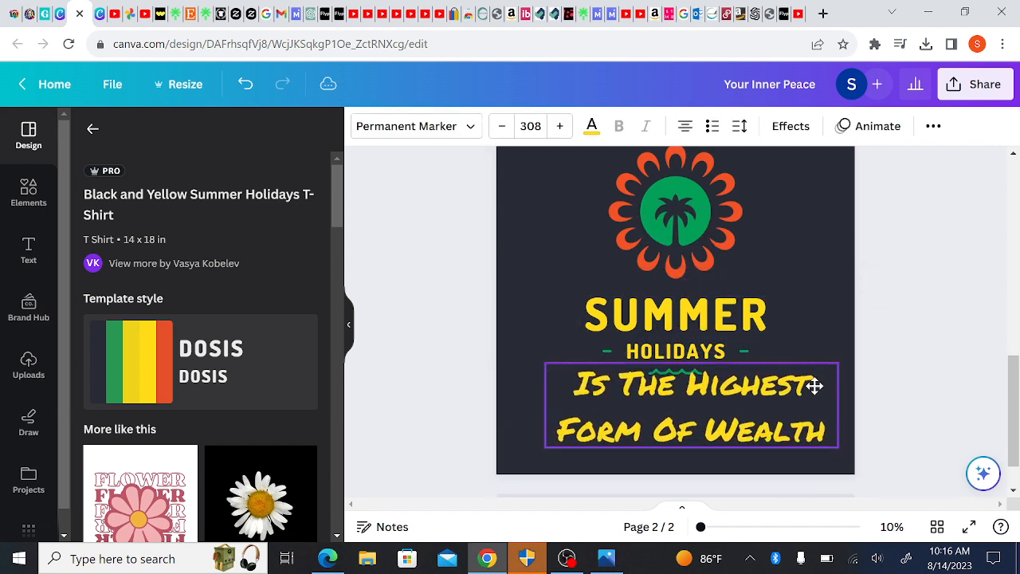
pyautogui.scroll(3, 701, 375)
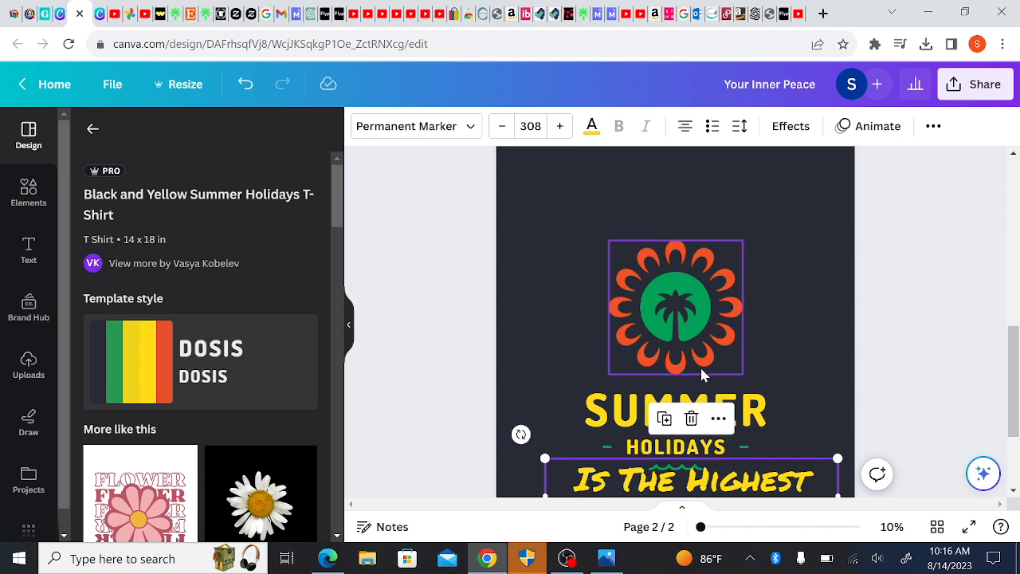
# Move the "Summer" heading above the palm emblem on page 2 and copy the "Your Inner Peace" wording from page 1.
pyautogui.moveTo(676, 410); pyautogui.dragTo(699, 199)
pyautogui.moveTo(1014, 396)
pyautogui.mouseDown()
pyautogui.moveTo(1011, 236)
pyautogui.moveTo(997, 223)
pyautogui.mouseUp()
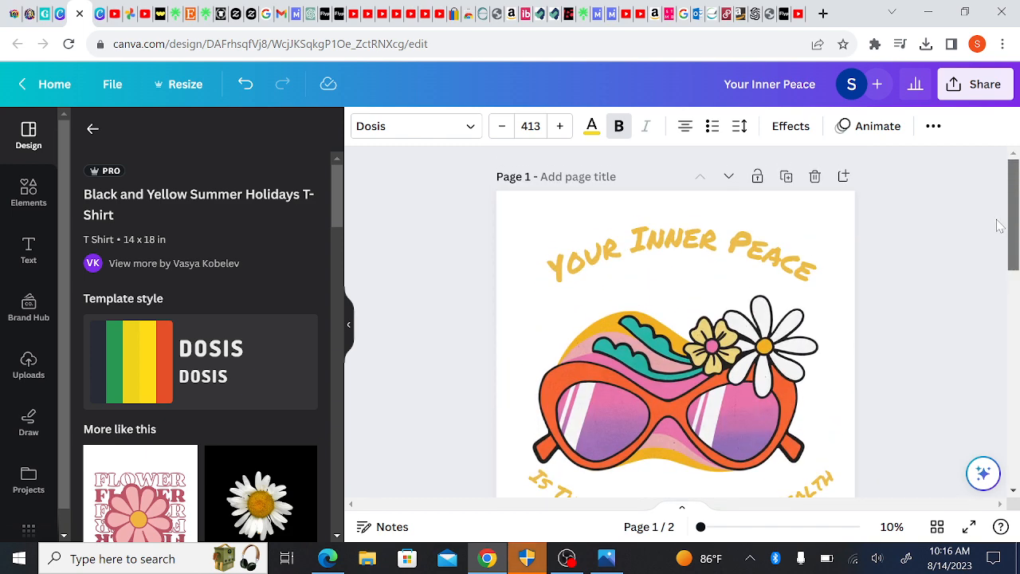
pyautogui.click(695, 231)
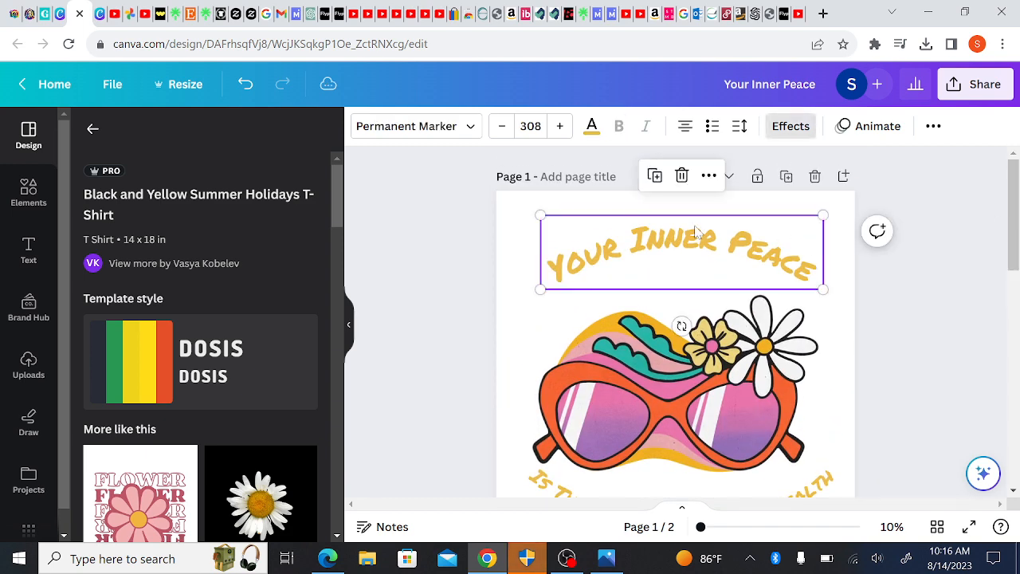
pyautogui.moveTo(553, 267); pyautogui.dragTo(809, 267)
pyautogui.click(553, 249)
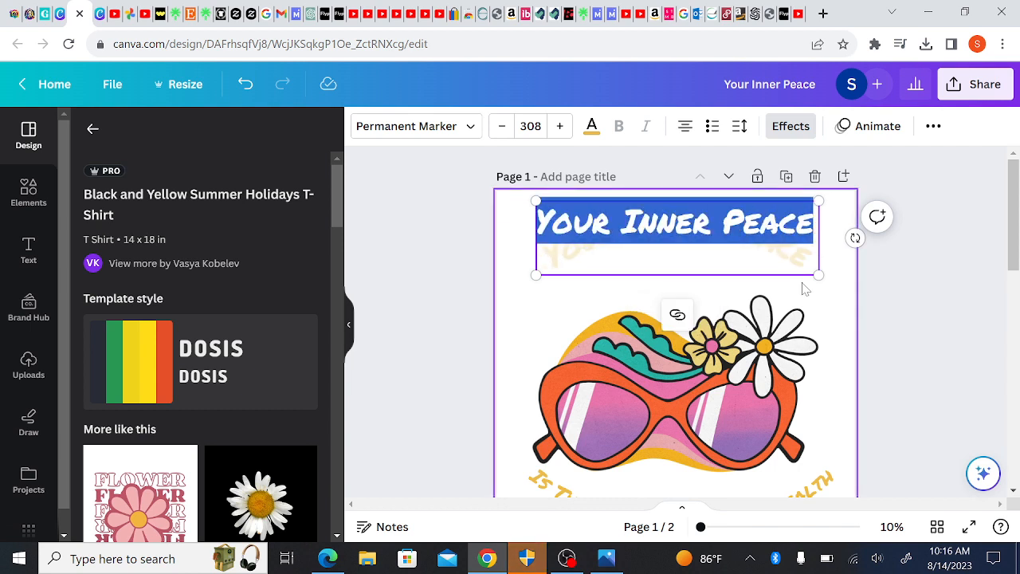
# Replace the "Summer" heading on page 2 with the copied text "Your Inner Peace".
pyautogui.scroll(-5, 797, 318)
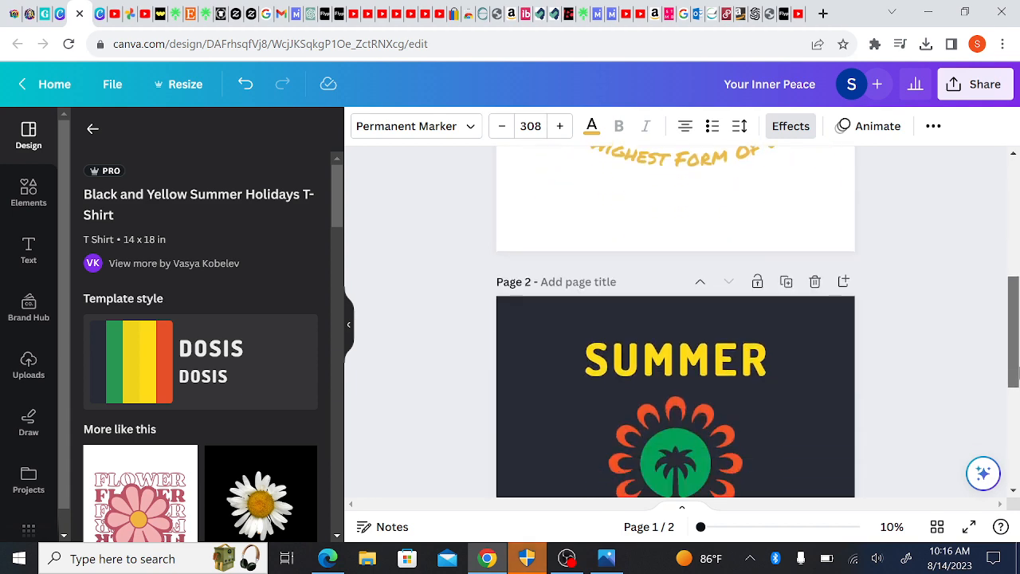
pyautogui.doubleClick(701, 311)
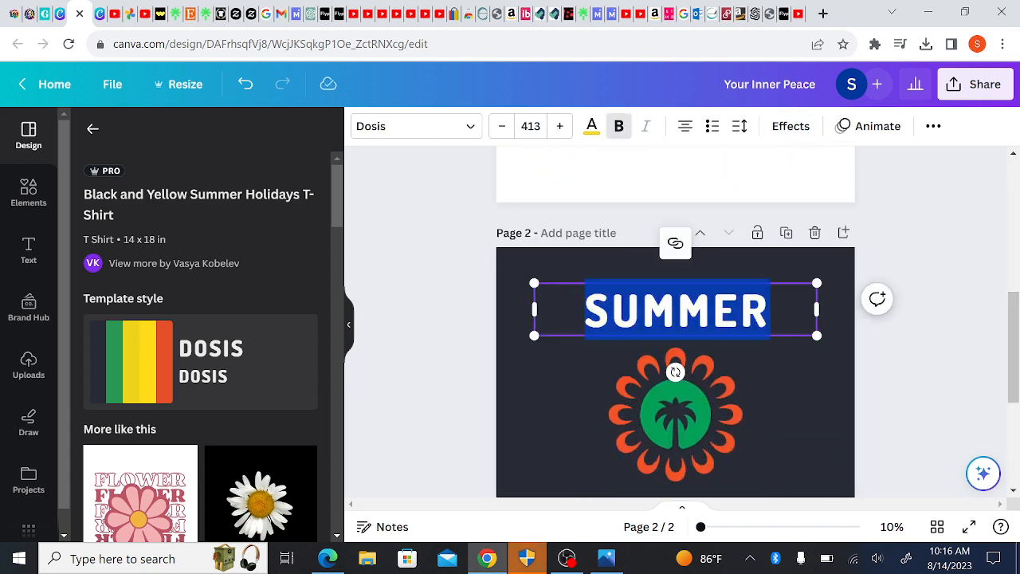
pyautogui.write('YOUR INNER PEACE')
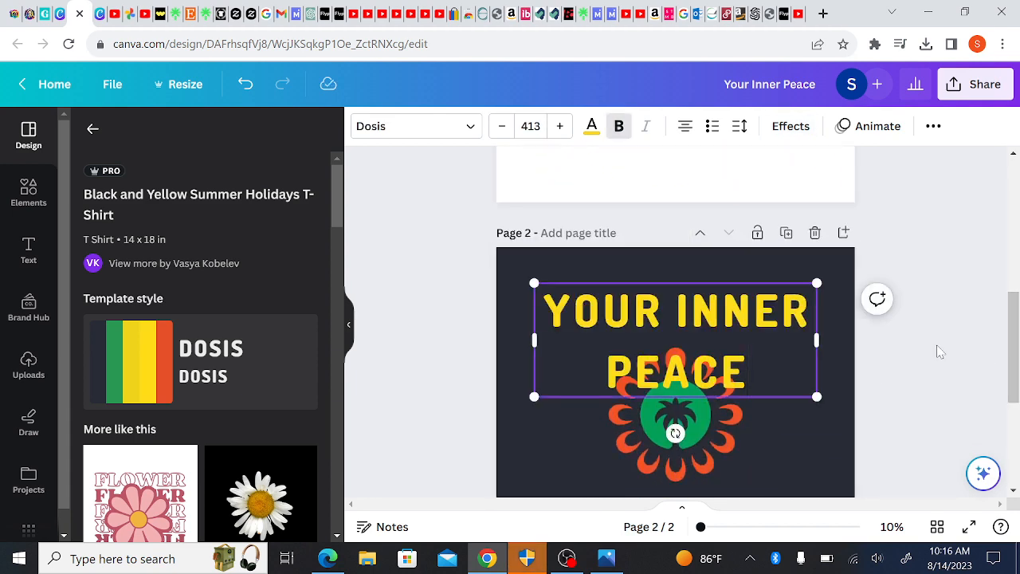
pyautogui.click(941, 352)
pyautogui.click(805, 343)
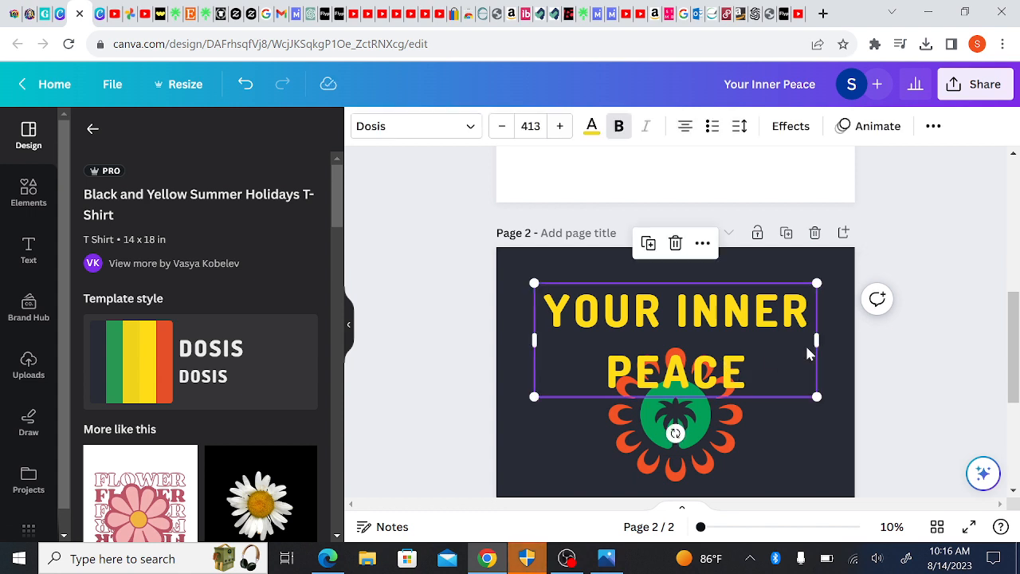
pyautogui.click(603, 318)
pyautogui.click(927, 367)
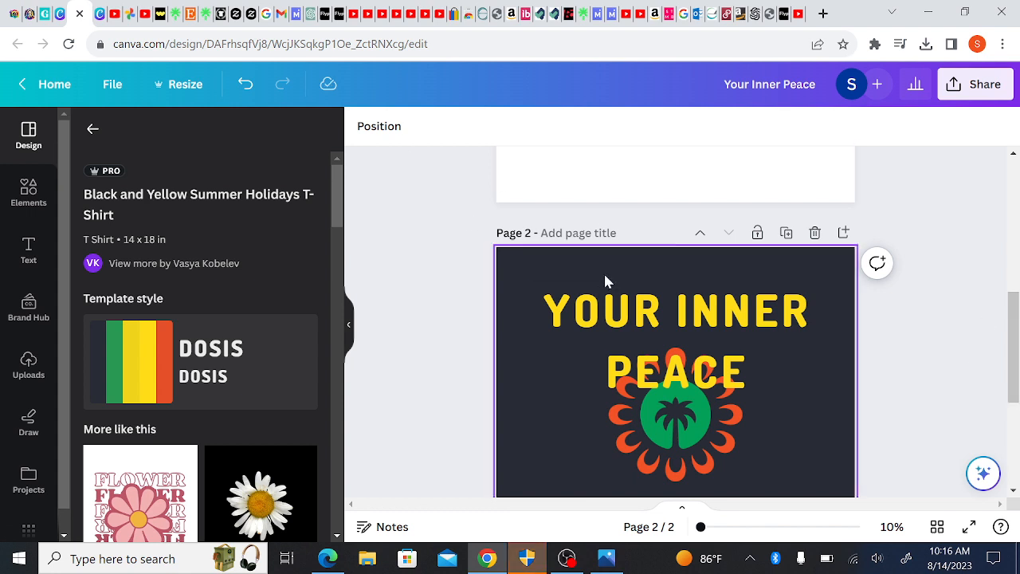
# Change the "Your Inner Peace" heading's font to Permanent Marker and reduce its size to 302.
pyautogui.click(616, 311)
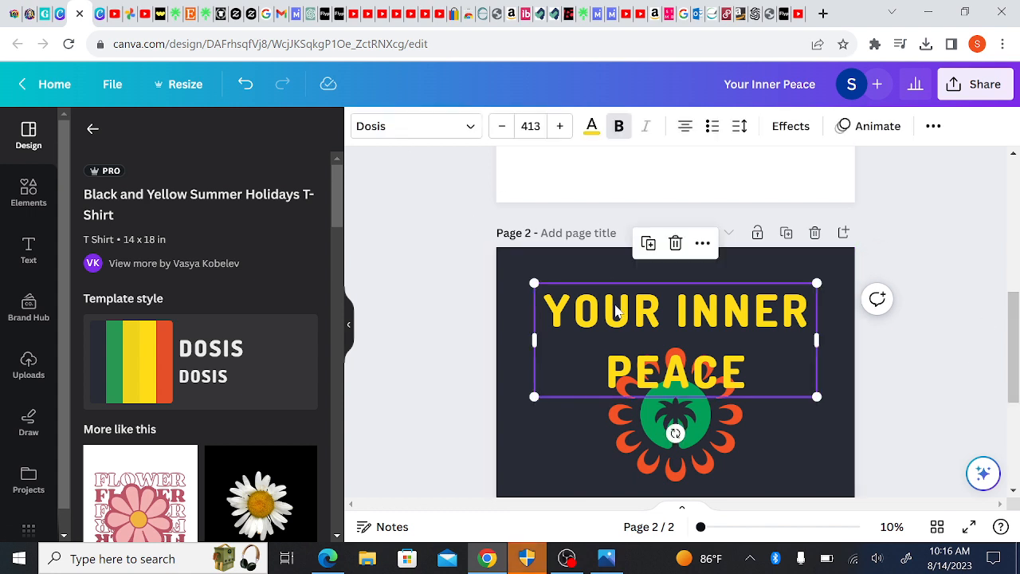
pyautogui.click(400, 129)
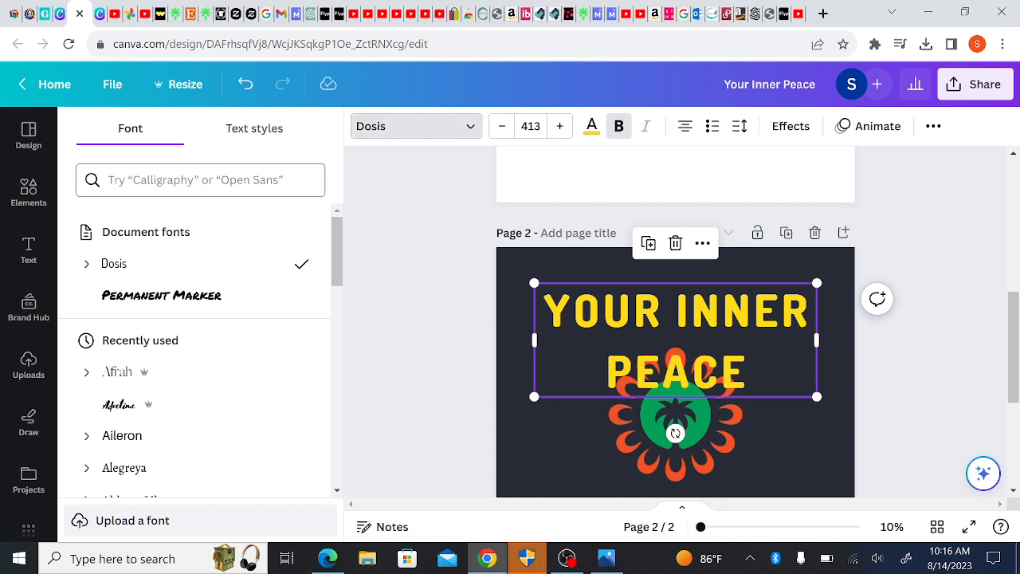
pyautogui.click(127, 180)
pyautogui.write('permane')
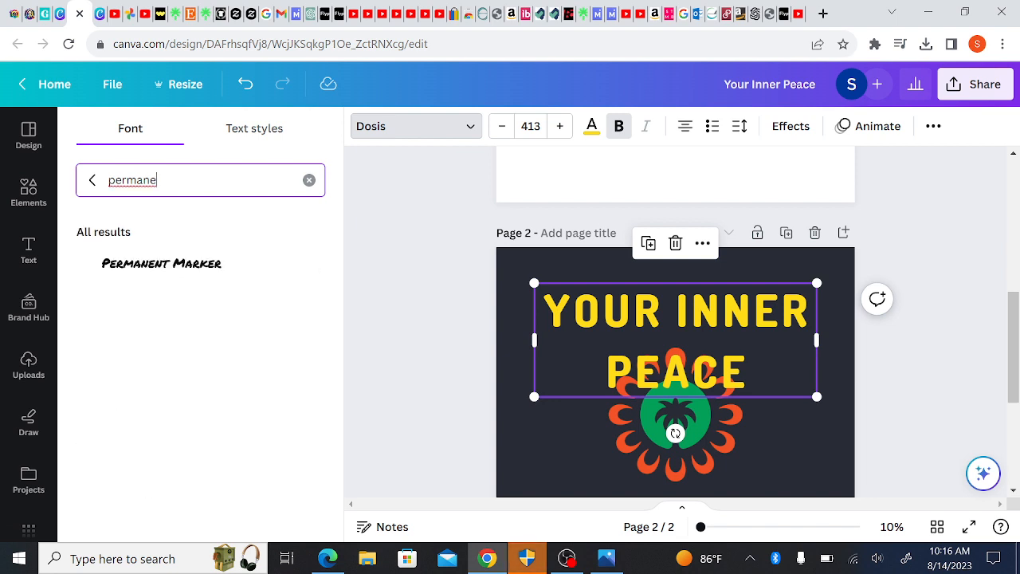
pyautogui.click(161, 263)
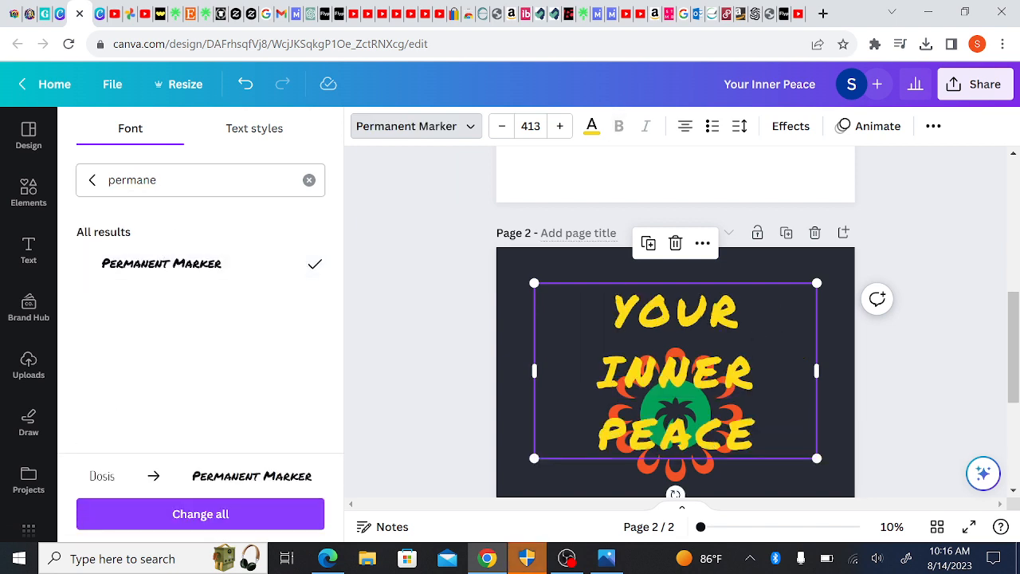
pyautogui.click(501, 131)
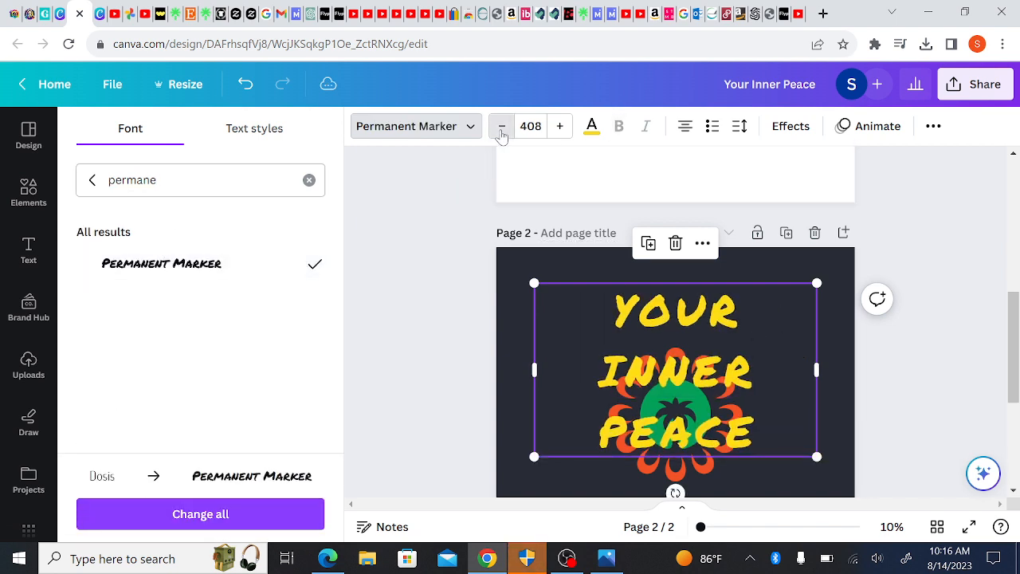
pyautogui.moveTo(501, 131); pyautogui.dragTo(502, 132)
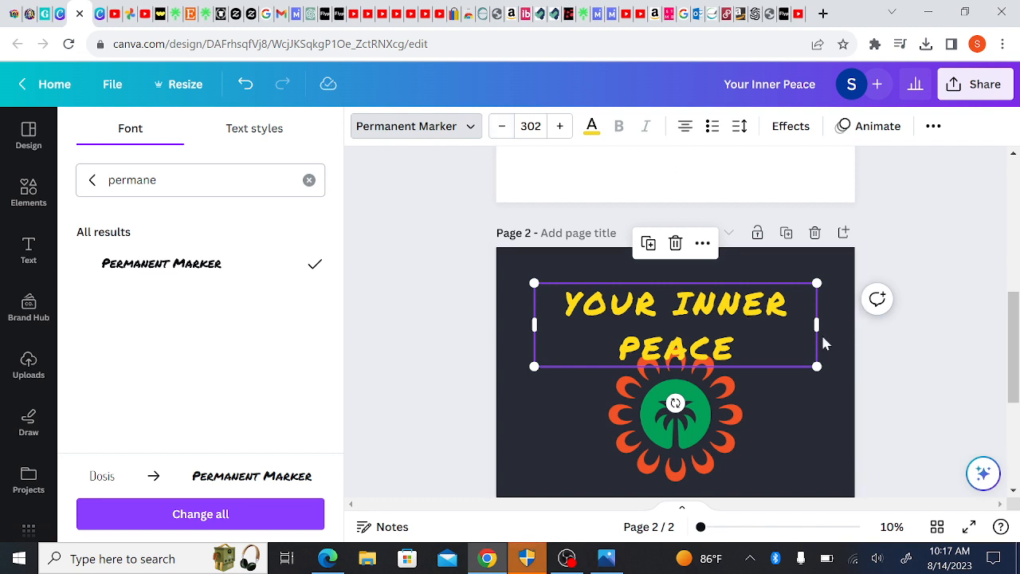
# Widen the "Your Inner Peace" text box on both sides to nearly the full width of page 2.
pyautogui.moveTo(817, 323); pyautogui.dragTo(838, 323)
pyautogui.moveTo(533, 325); pyautogui.dragTo(506, 328)
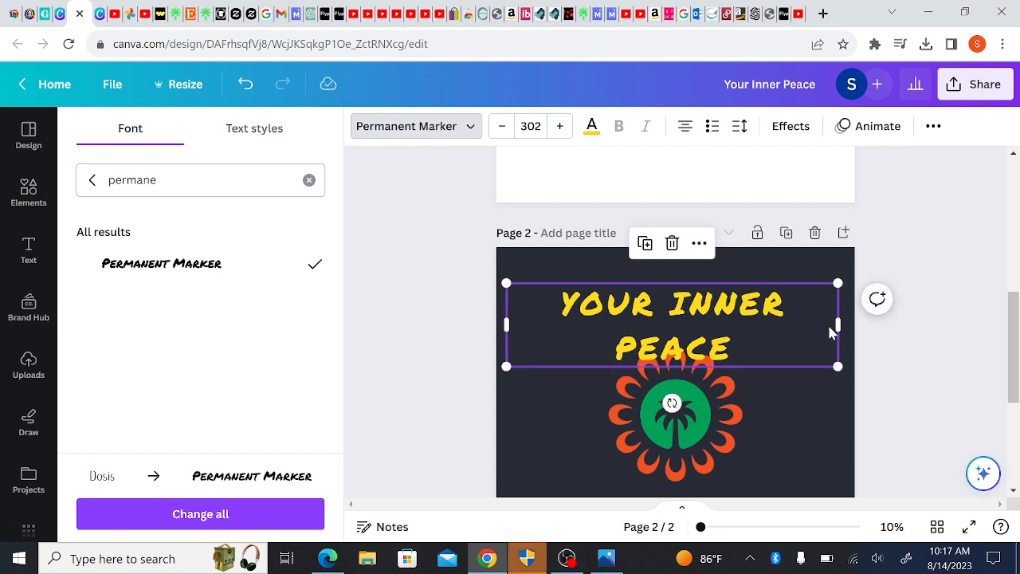
pyautogui.click(799, 313)
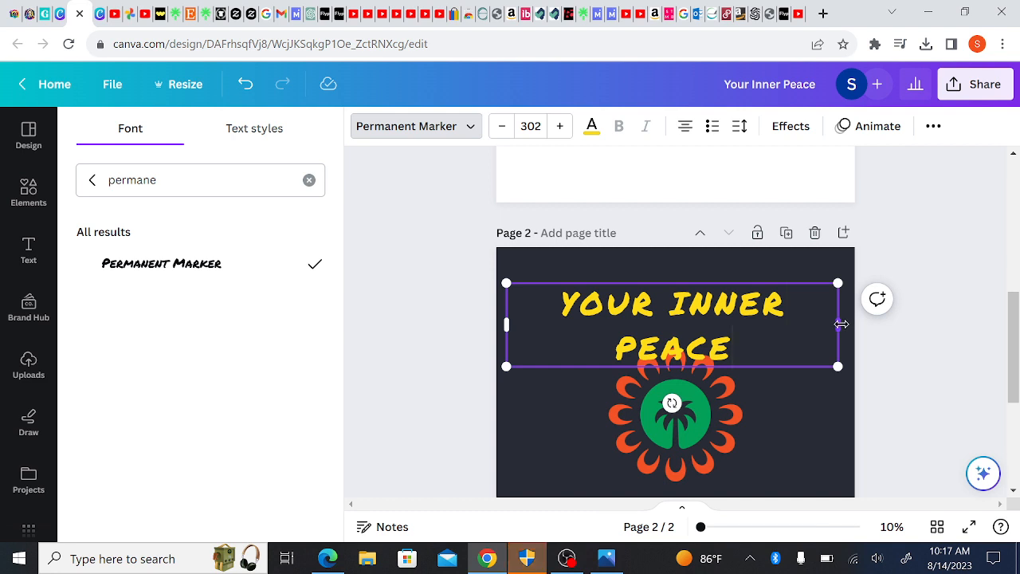
pyautogui.moveTo(841, 324); pyautogui.dragTo(848, 326)
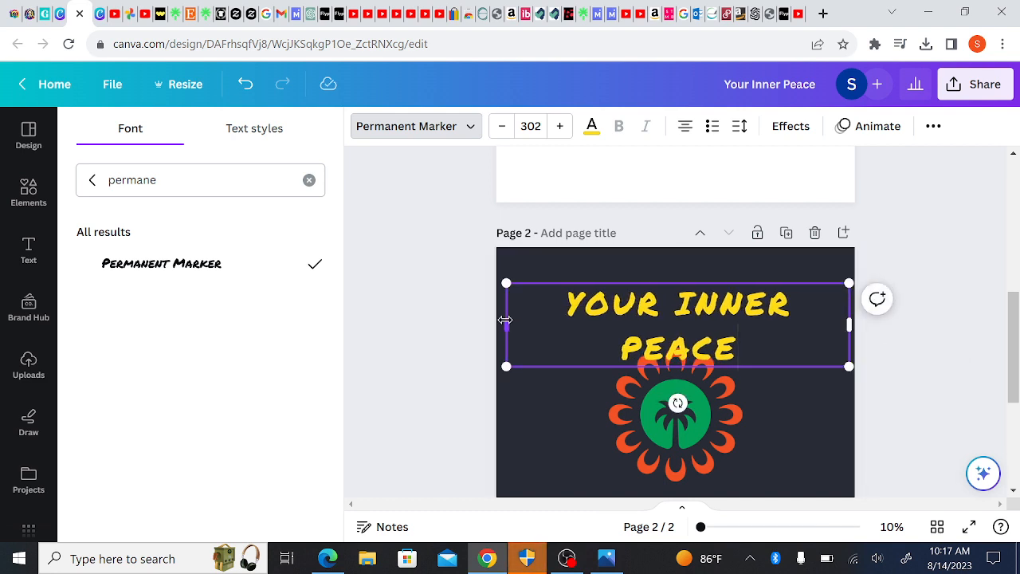
pyautogui.moveTo(506, 320); pyautogui.dragTo(497, 319)
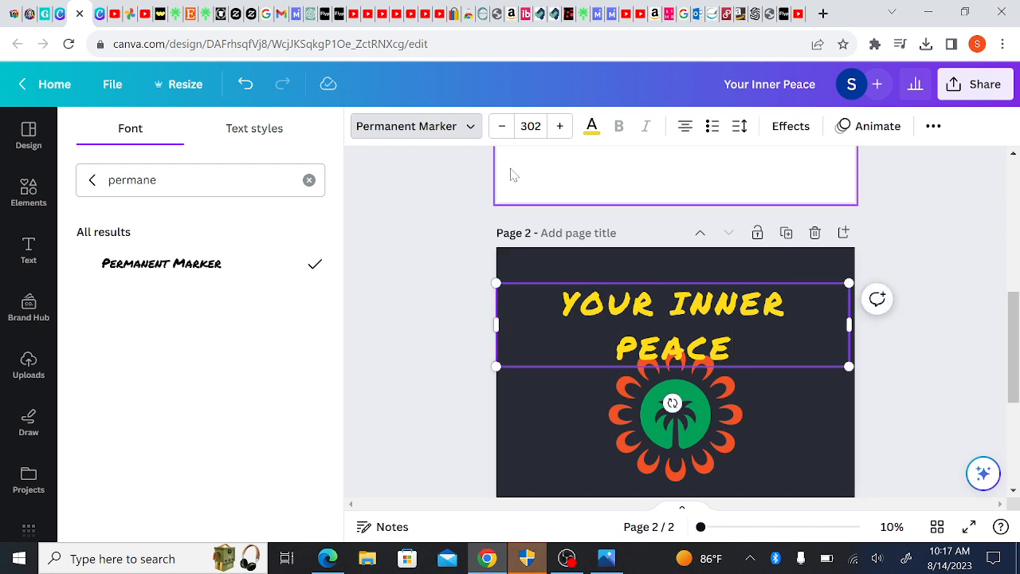
# Reduce the "Your Inner Peace" heading's font size to 275 so that it fits on one line.
pyautogui.click(502, 126)
pyautogui.click(502, 127)
pyautogui.click(502, 127)
pyautogui.click(502, 126)
pyautogui.click(502, 127)
pyautogui.click(501, 128)
pyautogui.click(501, 127)
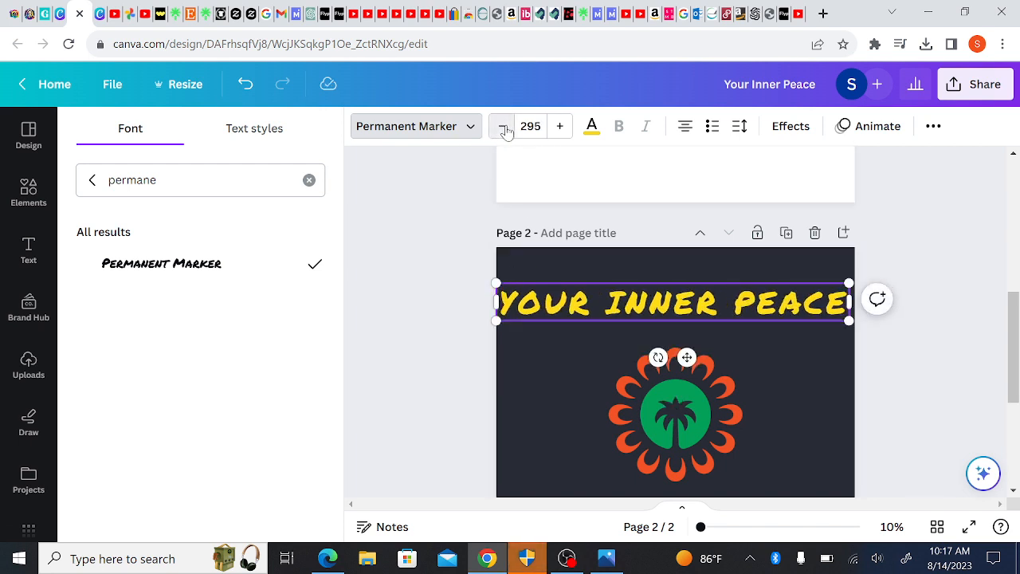
pyautogui.click(502, 127)
pyautogui.click(502, 126)
pyautogui.click(502, 127)
pyautogui.click(502, 127)
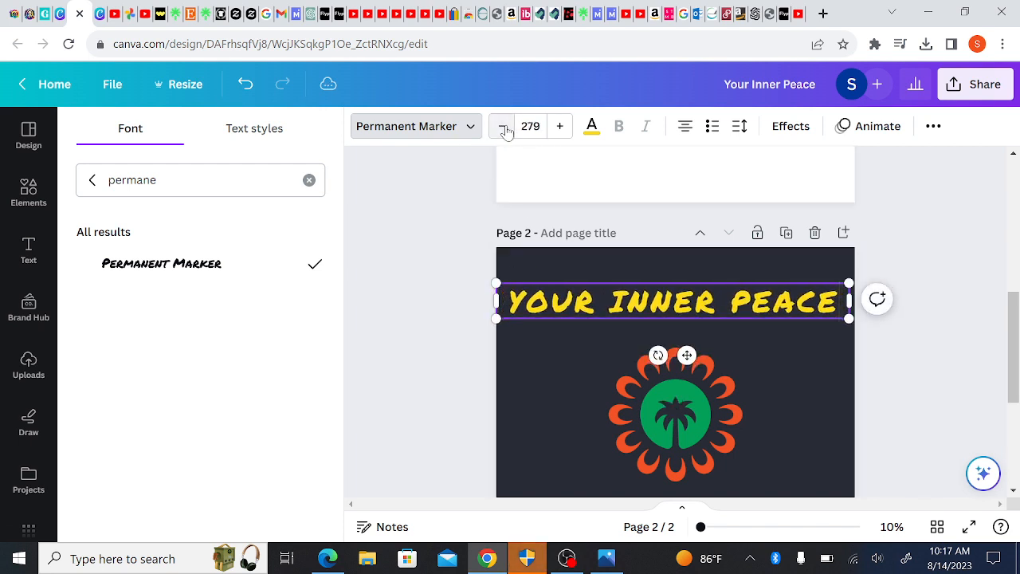
pyautogui.click(502, 127)
pyautogui.click(502, 126)
pyautogui.click(502, 127)
pyautogui.click(502, 127)
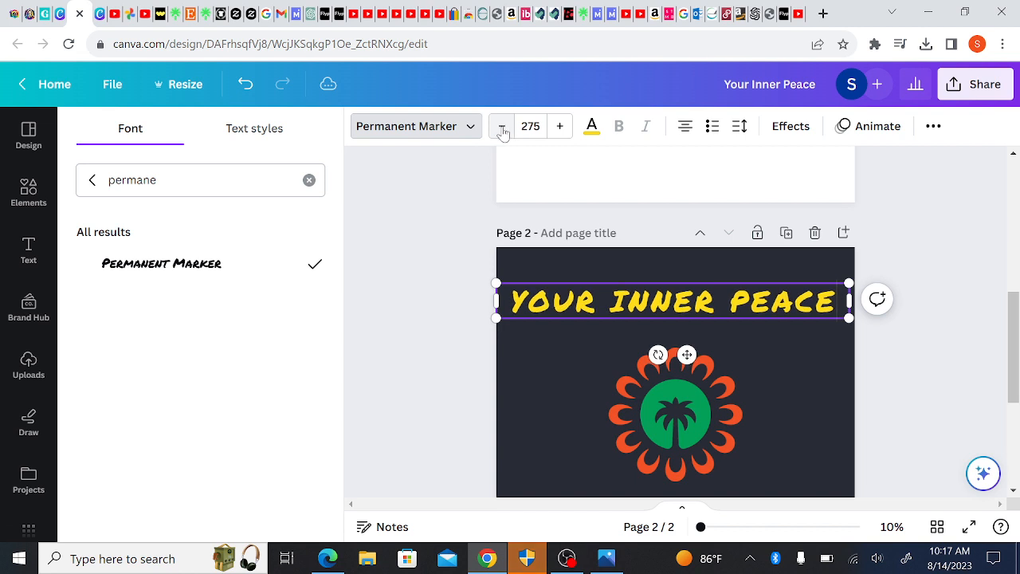
# Center the "Your Inner Peace" heading horizontally on page 2.
pyautogui.click(932, 125)
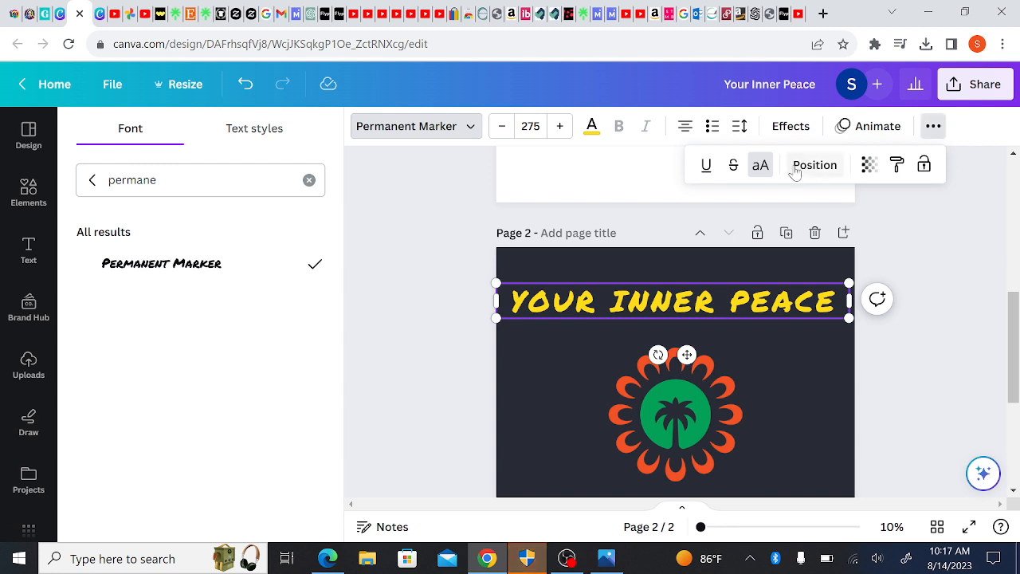
pyautogui.click(799, 166)
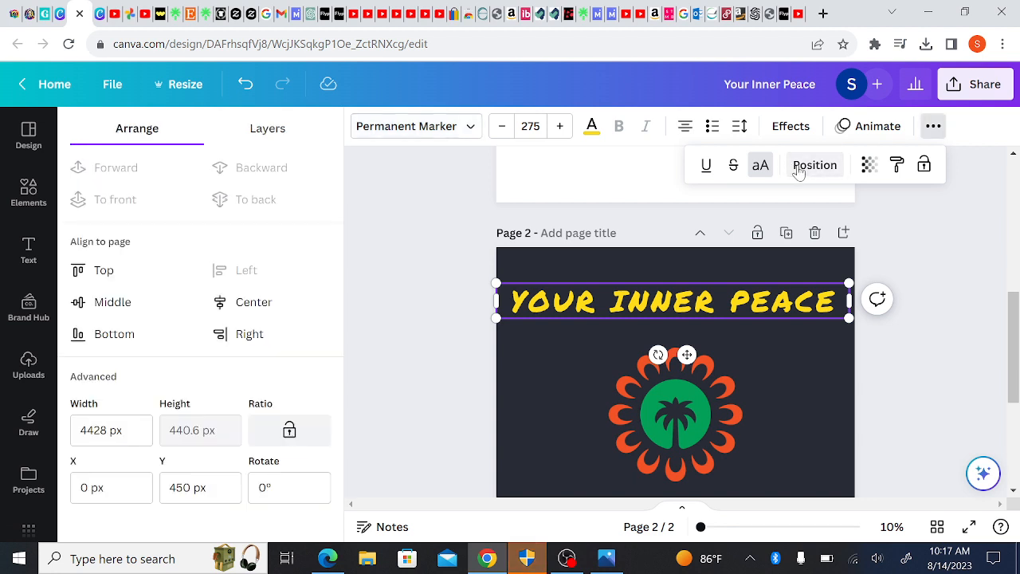
pyautogui.click(254, 304)
pyautogui.click(908, 369)
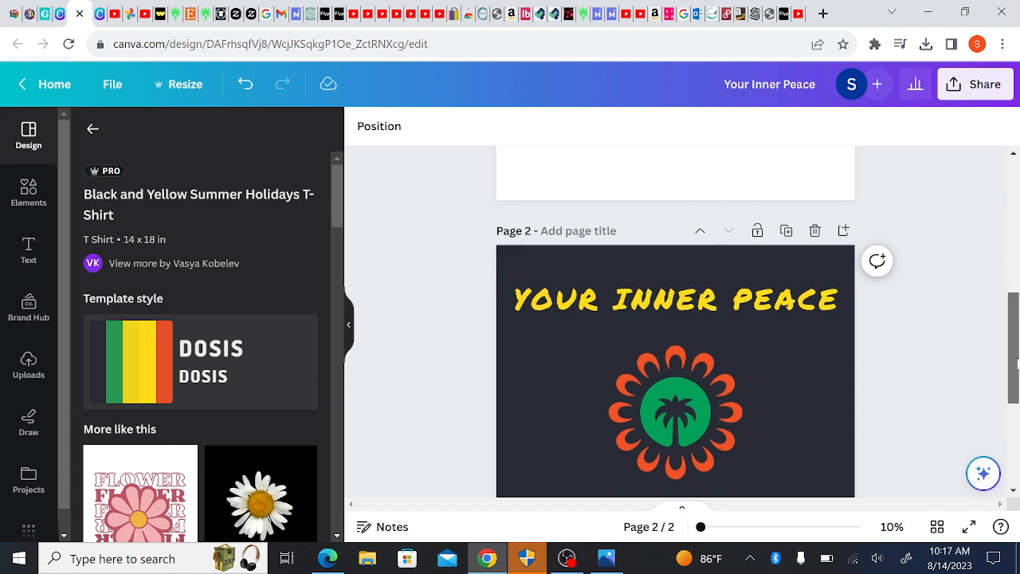
# Delete the "Holidays" text and the green dash and wave decoration around it on page 2.
pyautogui.moveTo(1014, 323); pyautogui.dragTo(1002, 364)
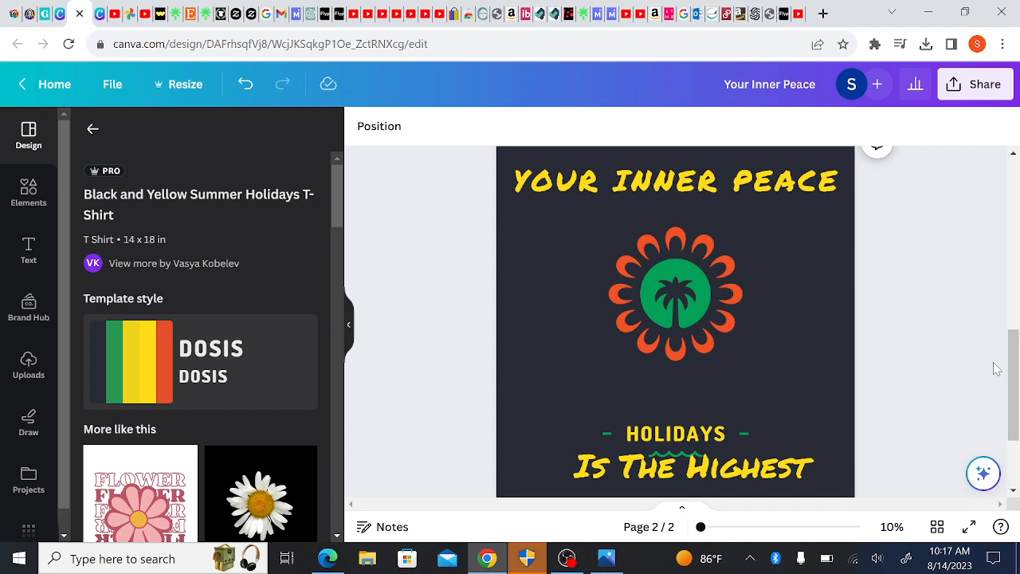
pyautogui.moveTo(1014, 364); pyautogui.dragTo(1013, 394)
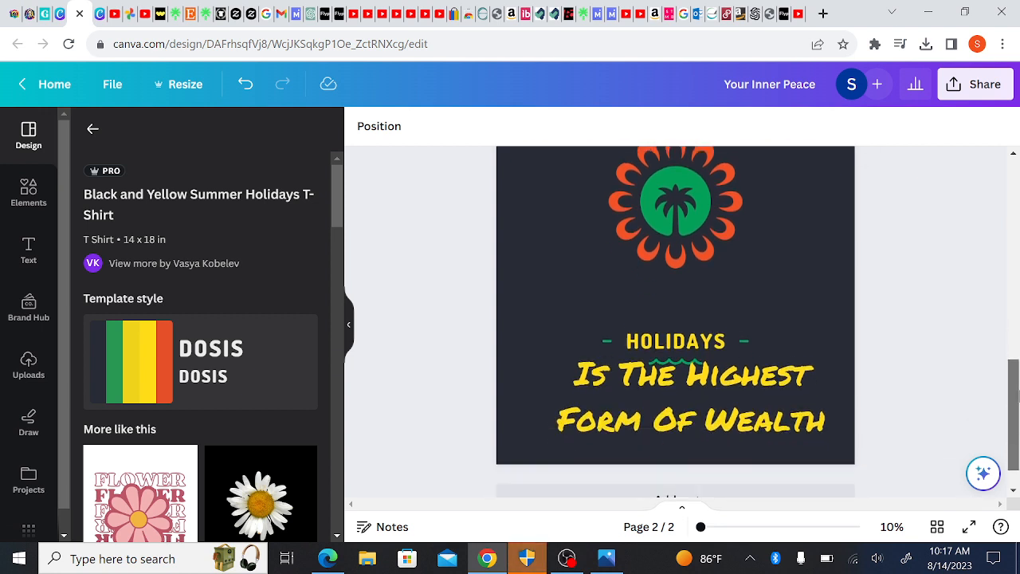
pyautogui.click(624, 339)
pyautogui.press('Delete')
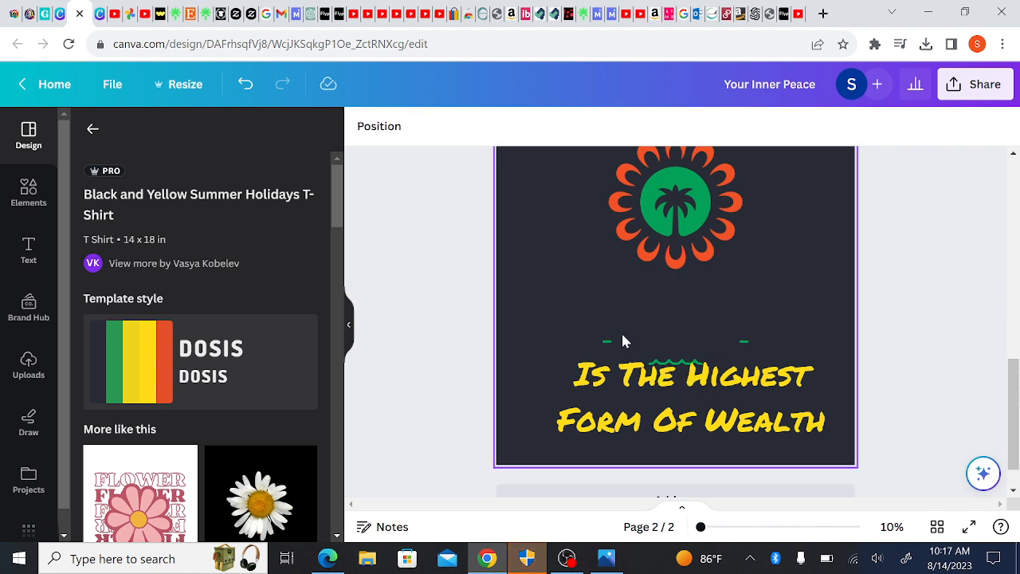
pyautogui.click(604, 345)
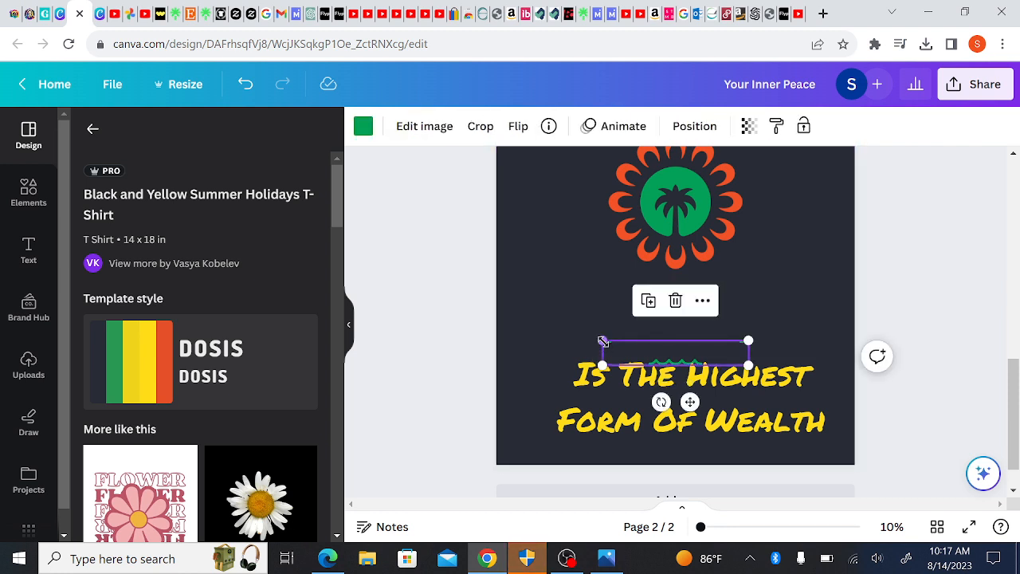
pyautogui.press('Delete')
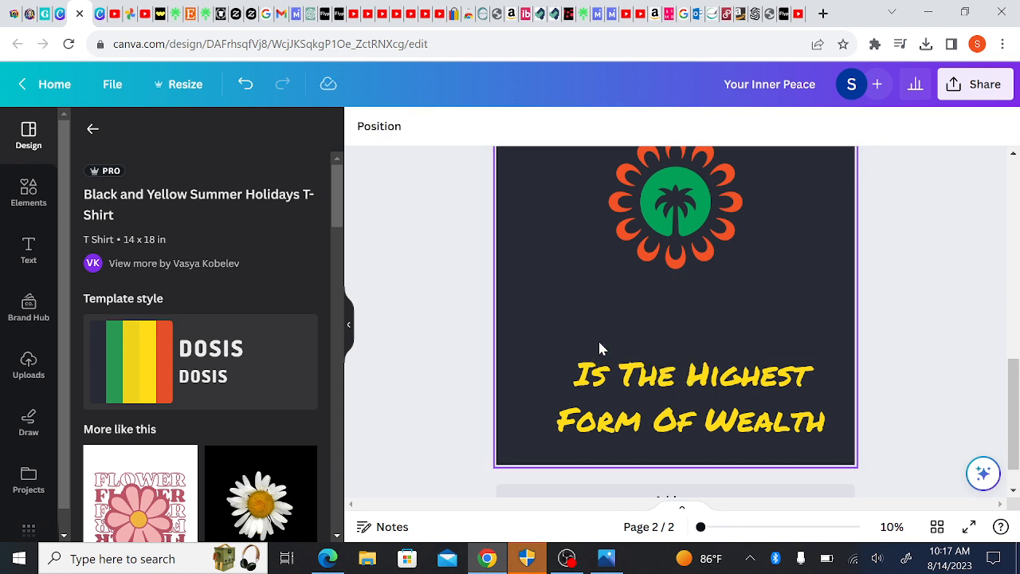
# Apply the Curve shape to "Is The Highest Form Of Wealth" on page 2 with a curve value of -56.
pyautogui.click(717, 388)
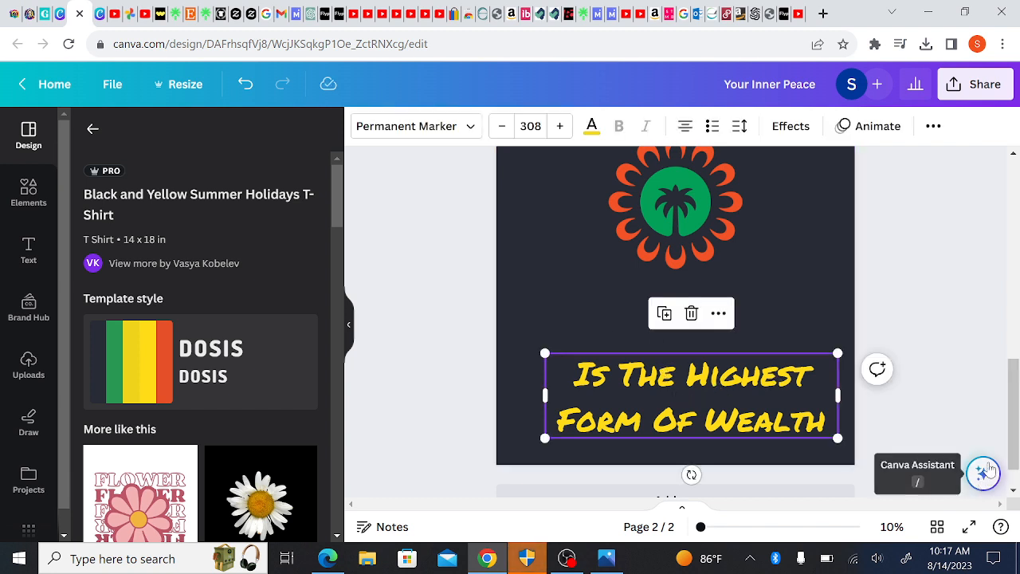
pyautogui.scroll(-1, 1013, 451)
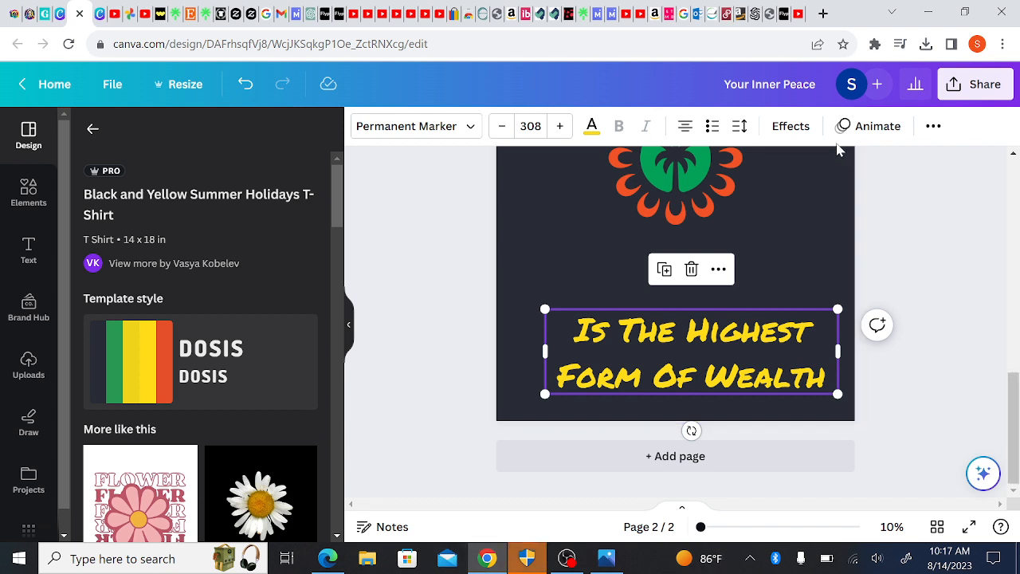
pyautogui.click(790, 128)
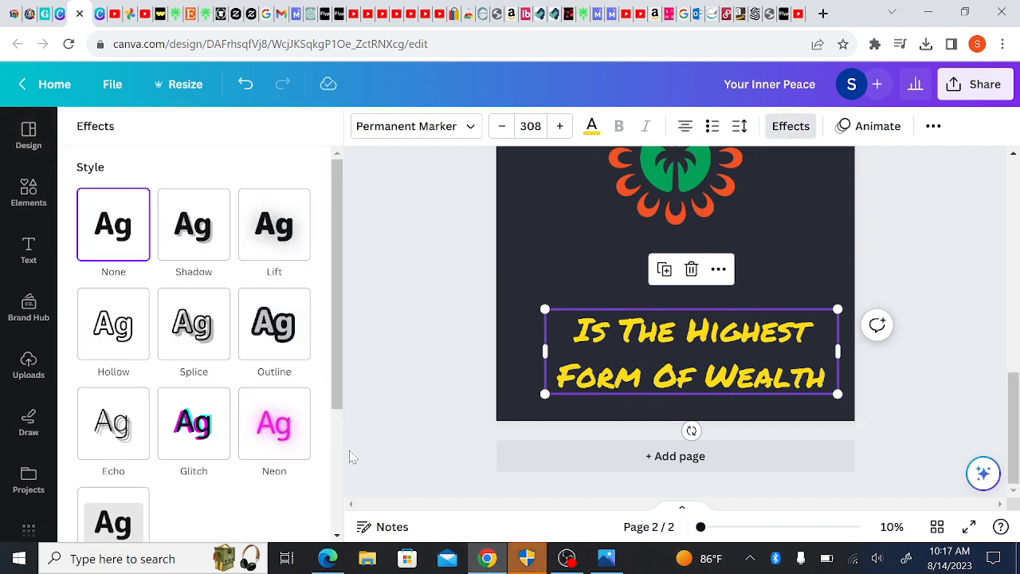
pyautogui.scroll(-3, 335, 451)
pyautogui.click(195, 528)
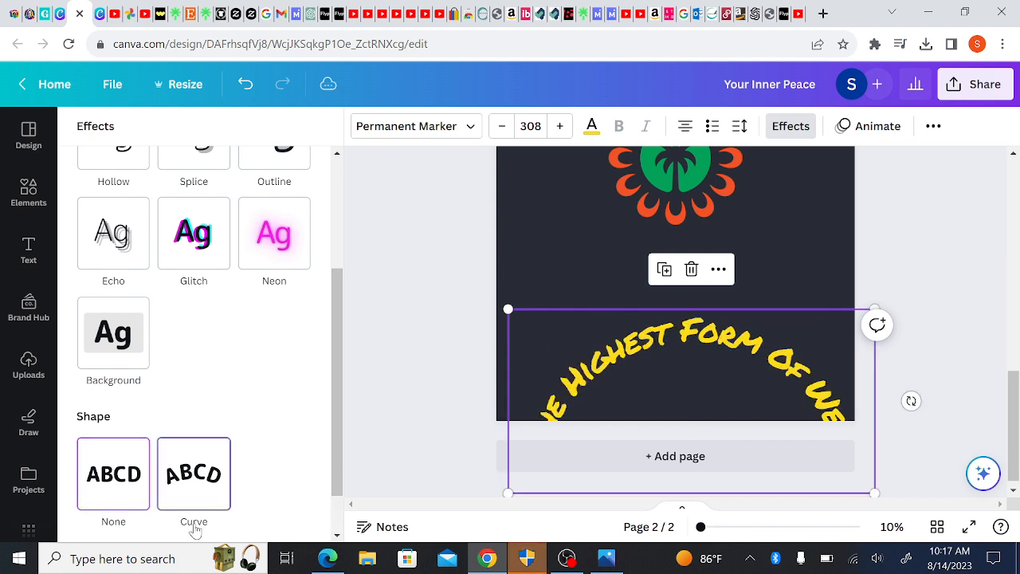
pyautogui.scroll(-2, 340, 533)
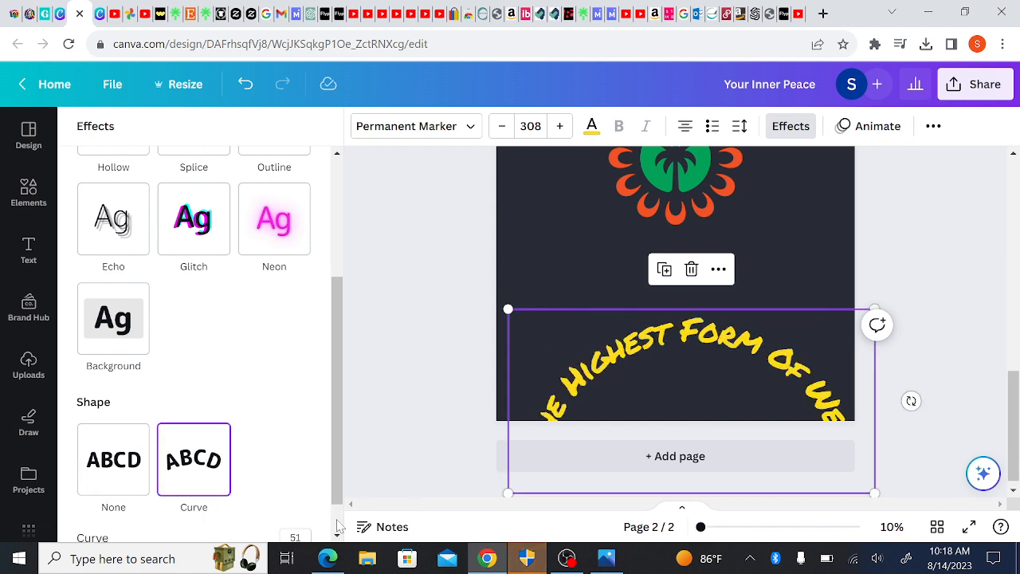
pyautogui.moveTo(259, 520); pyautogui.dragTo(127, 517)
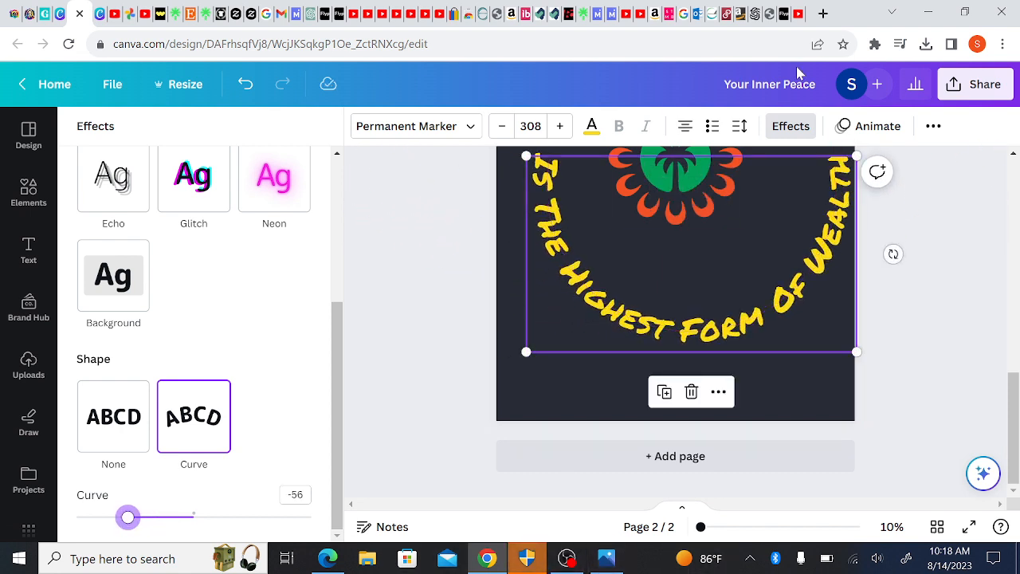
# Center the curved "Is The Highest Form Of Wealth" text horizontally on page 2.
pyautogui.click(931, 126)
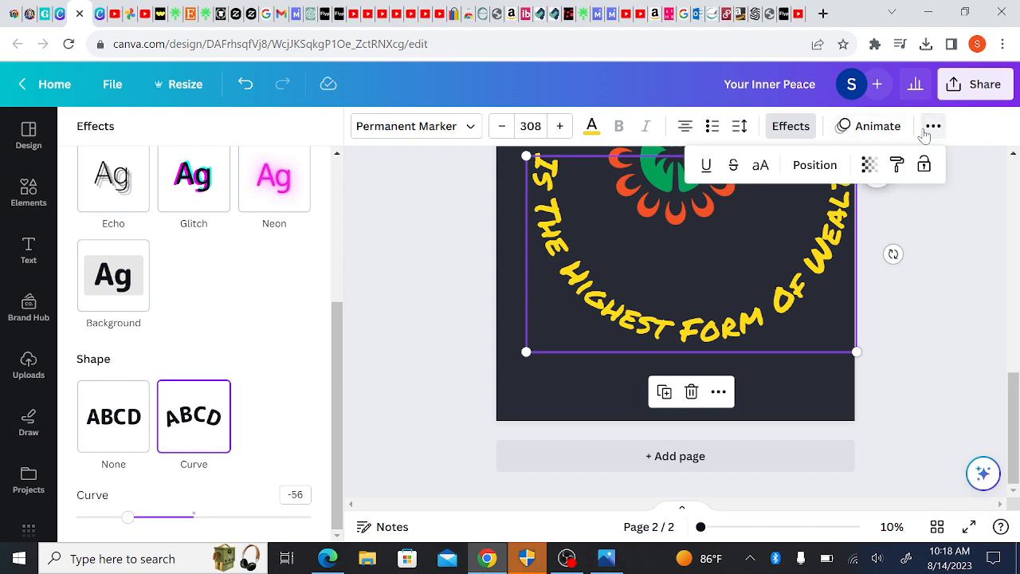
pyautogui.click(814, 165)
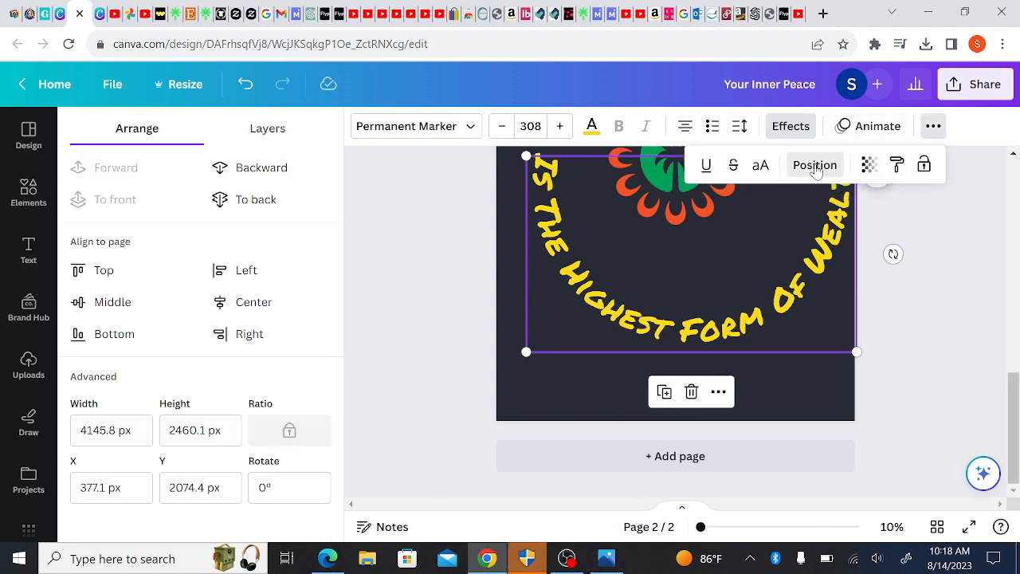
pyautogui.click(278, 305)
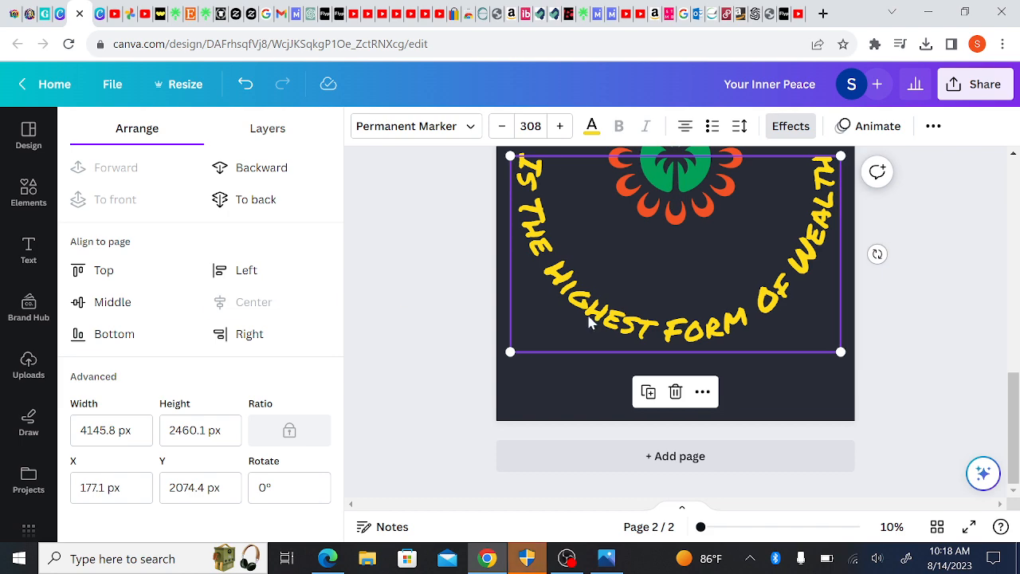
# Move the curved text down to about Y 2490 px and the palm tree graphic to about X 860 px, Y 2040 px.
pyautogui.moveTo(1012, 455); pyautogui.dragTo(1014, 398)
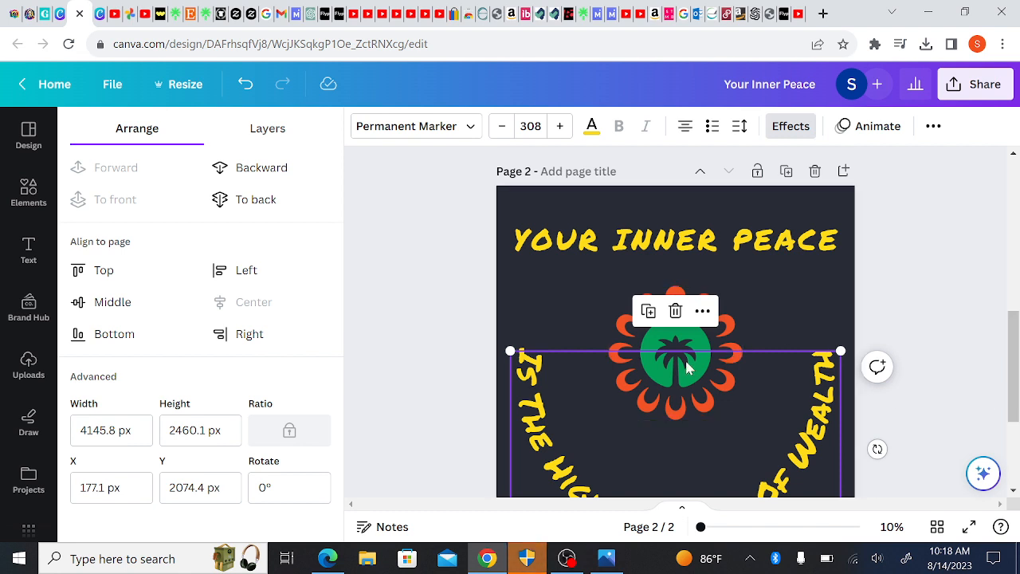
pyautogui.moveTo(689, 368); pyautogui.dragTo(689, 397)
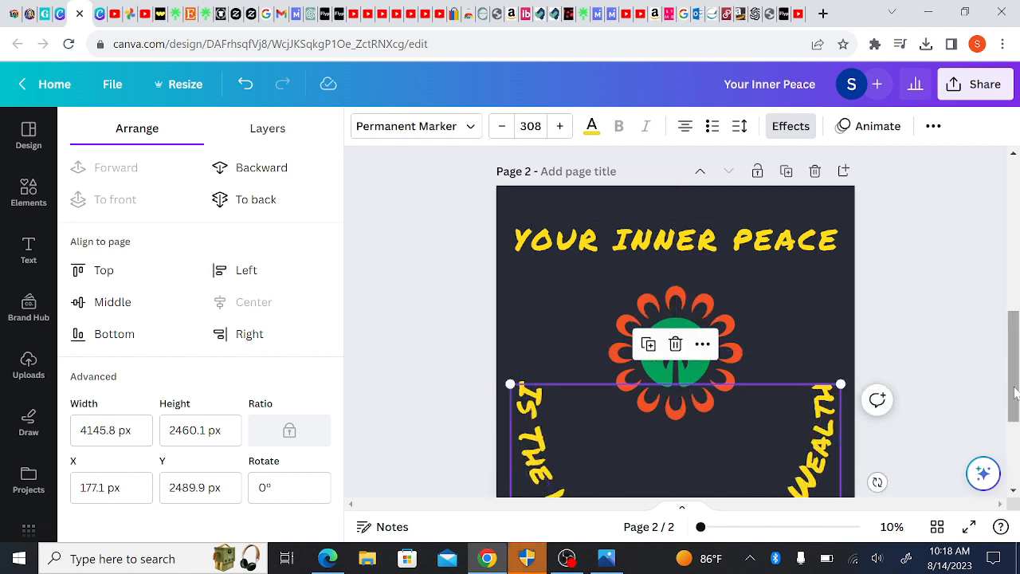
pyautogui.moveTo(1015, 390)
pyautogui.mouseDown()
pyautogui.moveTo(1014, 446)
pyautogui.moveTo(1008, 390)
pyautogui.mouseUp()
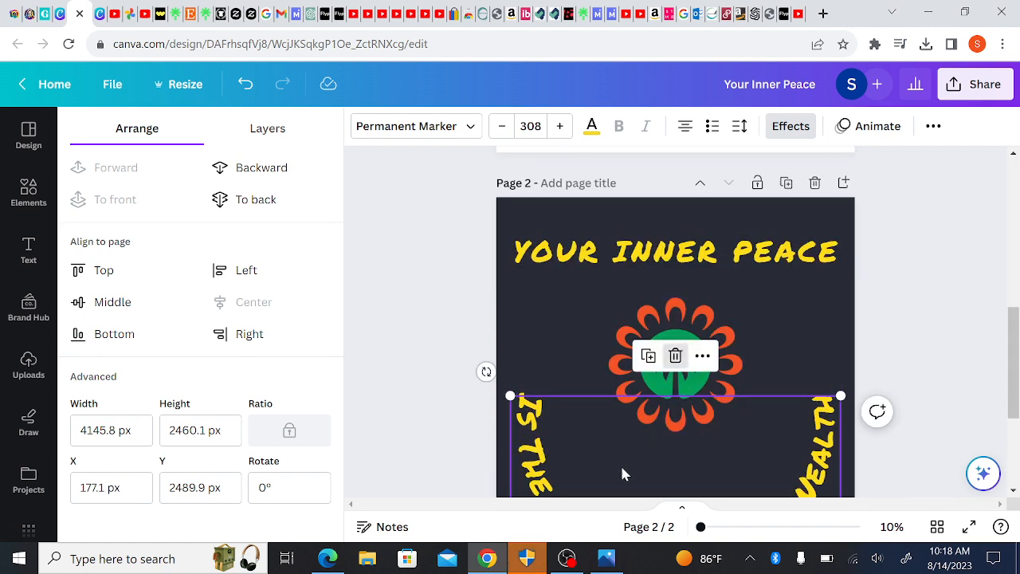
pyautogui.moveTo(658, 331); pyautogui.dragTo(613, 386)
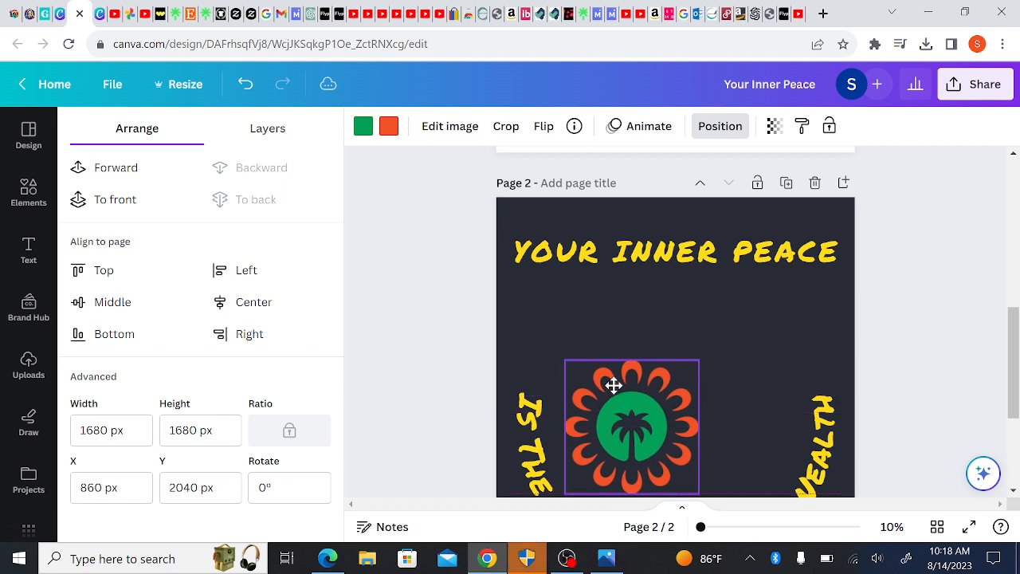
# Remove the word "Peace" from the "Your Inner Peace" heading on page 2.
pyautogui.click(750, 257)
pyautogui.click(749, 265)
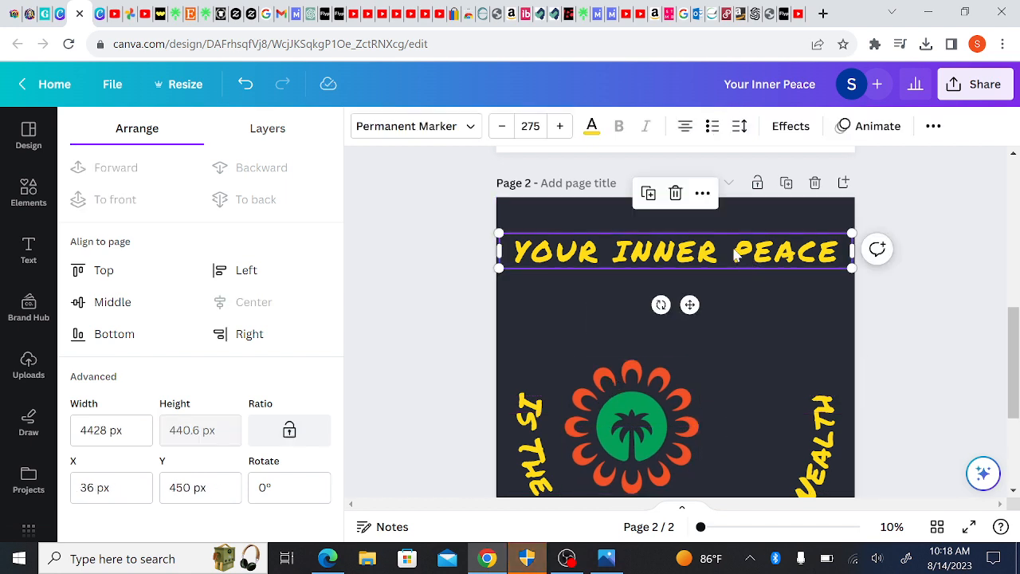
pyautogui.moveTo(733, 254); pyautogui.dragTo(840, 255)
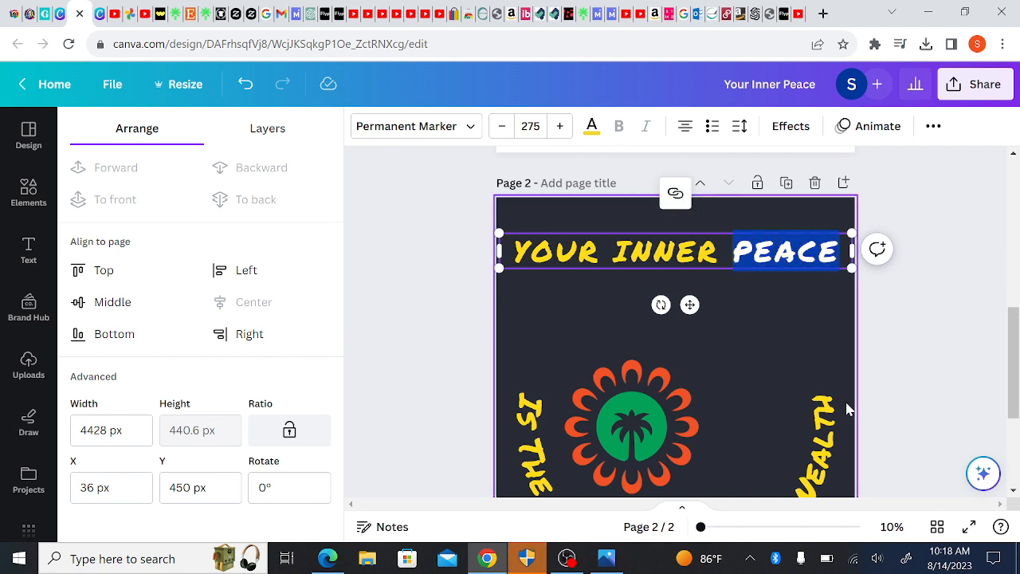
pyautogui.press('BackSpace')
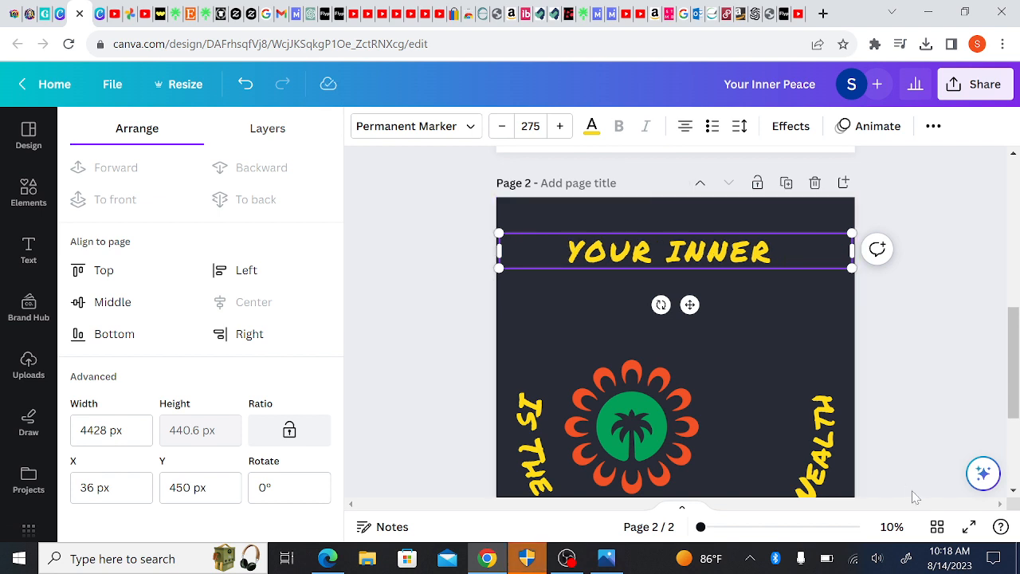
pyautogui.click(750, 339)
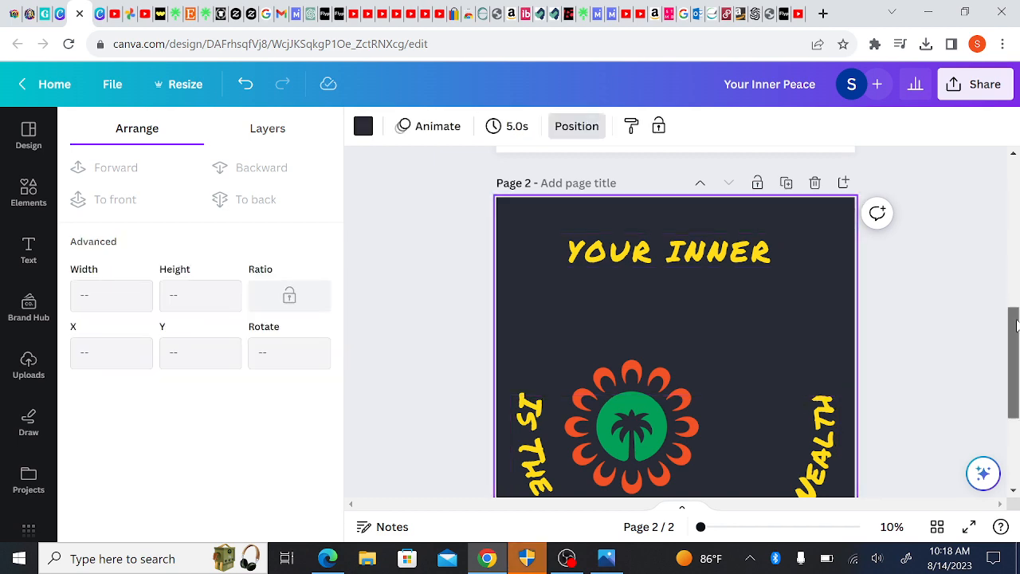
# Add a separate text box reading "Peace" between the "Your Inner" heading and the palm tree graphic.
pyautogui.scroll(1, 749, 339)
pyautogui.scroll(-4, 749, 340)
pyautogui.moveTo(1019, 387); pyautogui.dragTo(1011, 332)
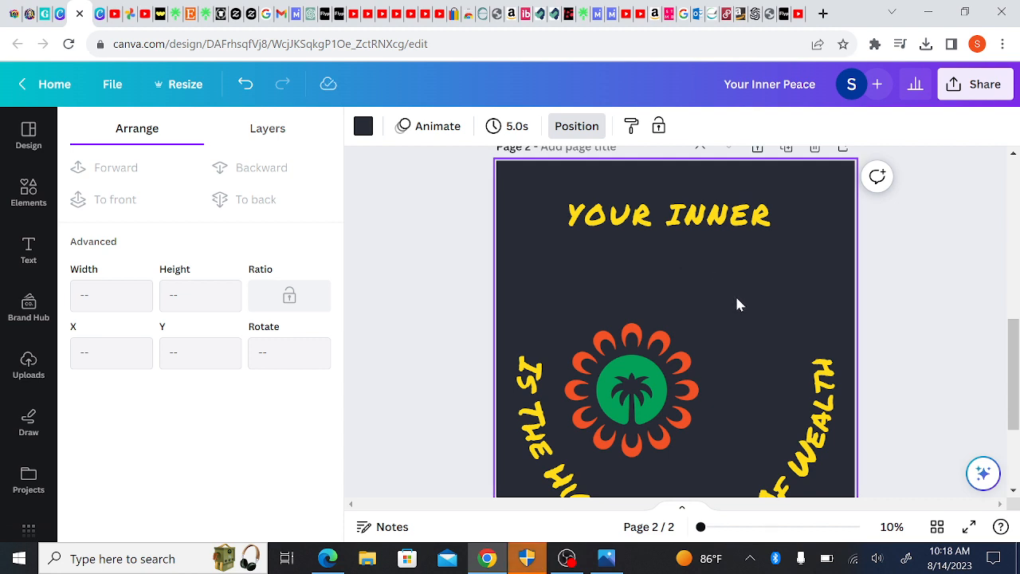
pyautogui.press('t')
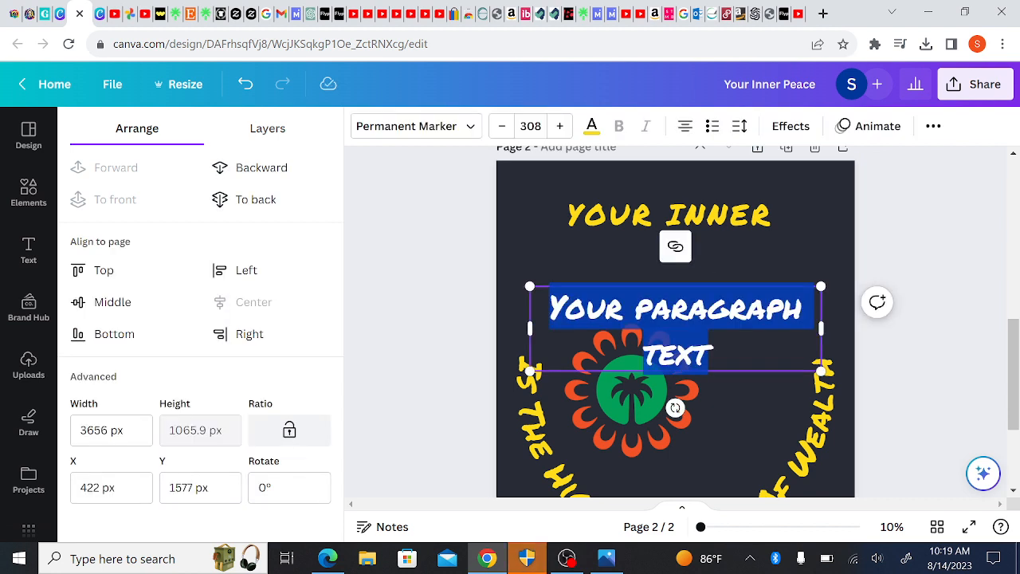
pyautogui.write('Peace')
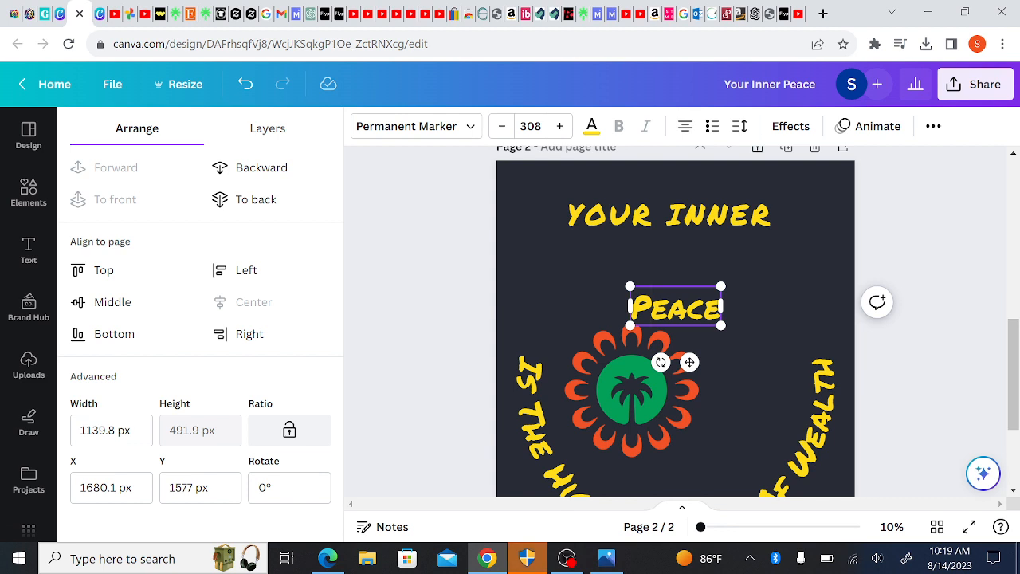
pyautogui.click(787, 357)
pyautogui.click(776, 320)
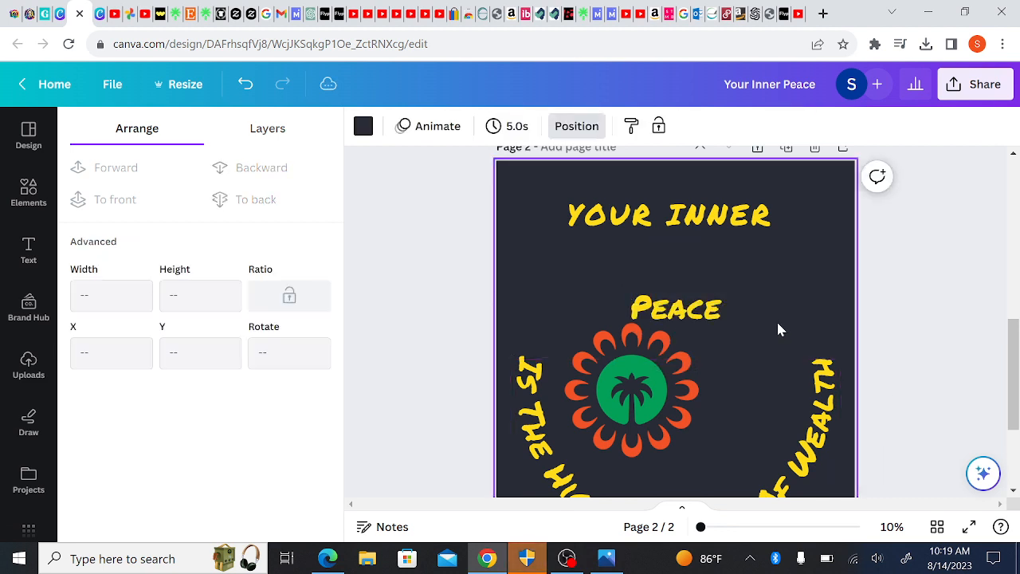
# Enlarge "Peace" to a font size of about 628 and place it above the palm graphic, toward the page's right side.
pyautogui.moveTo(709, 310); pyautogui.dragTo(838, 341)
pyautogui.moveTo(682, 269); pyautogui.dragTo(658, 259)
pyautogui.moveTo(753, 314); pyautogui.dragTo(722, 307)
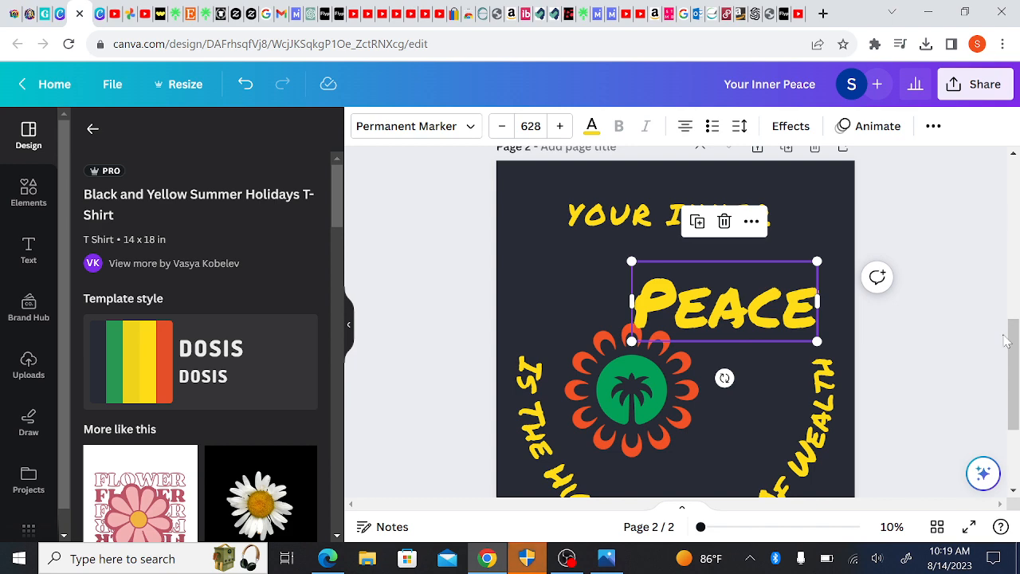
# Move the palm tree graphic down inside the curved text, level with the ends of the arc.
pyautogui.moveTo(1014, 378); pyautogui.dragTo(1015, 412)
pyautogui.click(653, 336)
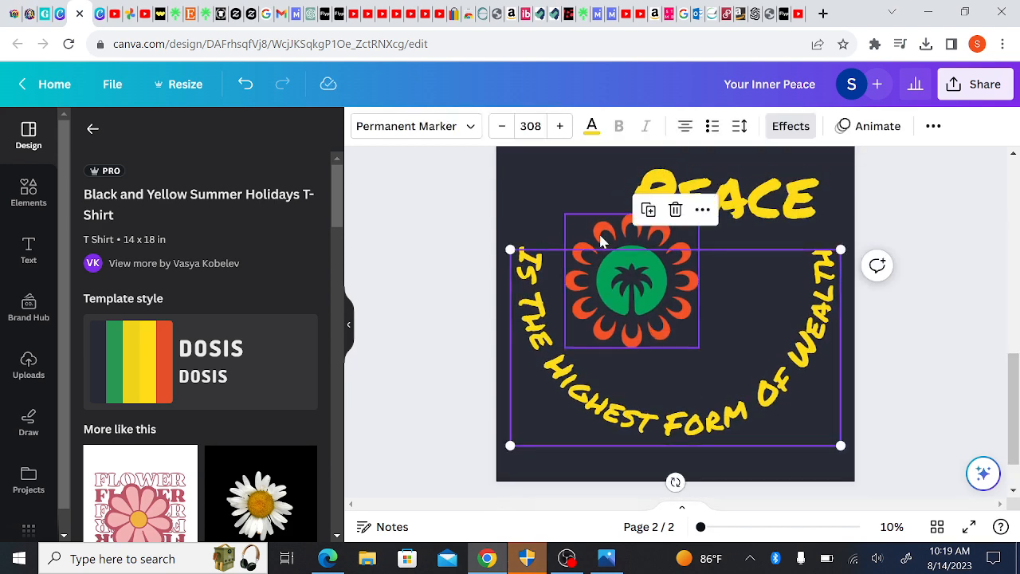
pyautogui.moveTo(603, 243); pyautogui.dragTo(606, 268)
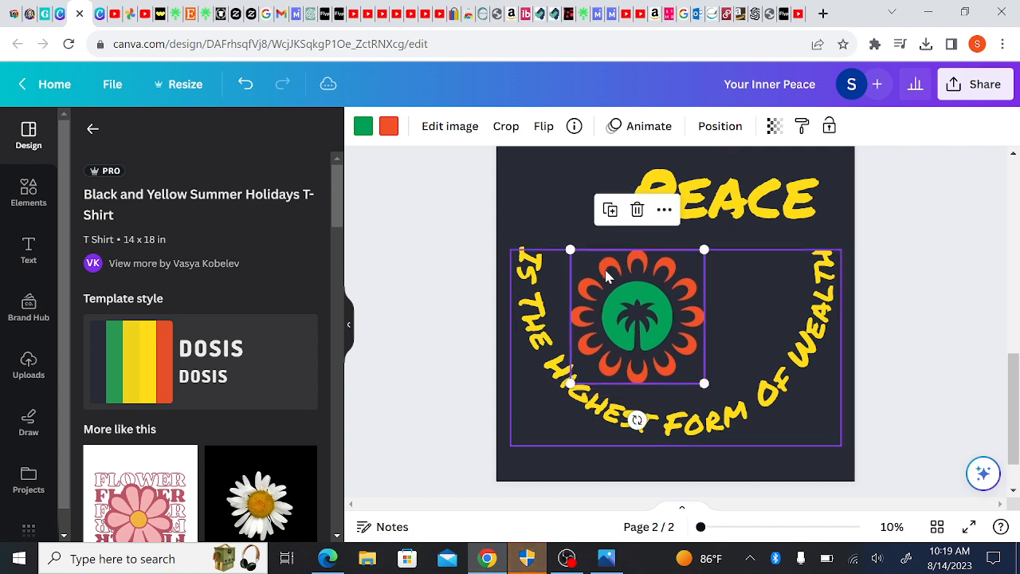
# Move the "Your Inner" heading down and slightly left so it sits directly above "Peace".
pyautogui.moveTo(1017, 378); pyautogui.dragTo(1016, 343)
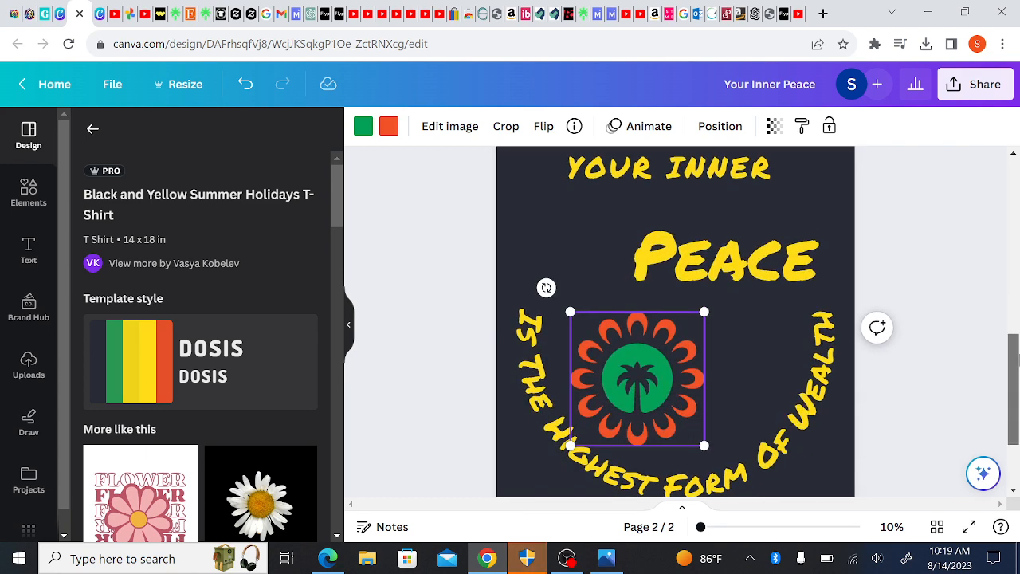
pyautogui.moveTo(626, 189); pyautogui.dragTo(596, 227)
pyautogui.moveTo(1017, 395); pyautogui.dragTo(1006, 331)
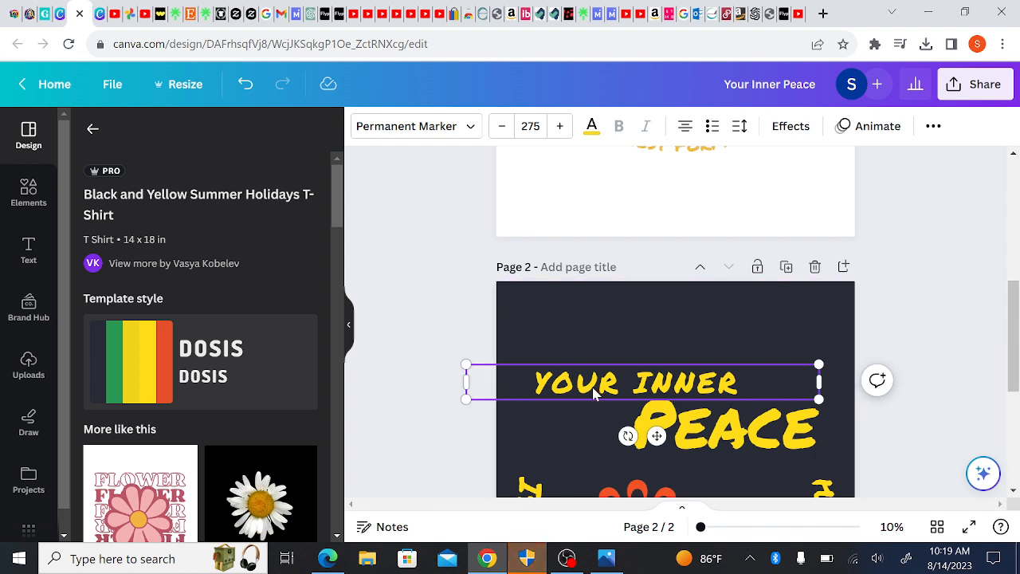
# Browse the ready-made text styles and review the layout of the page 2 design.
pyautogui.scroll(-1, 68, 438)
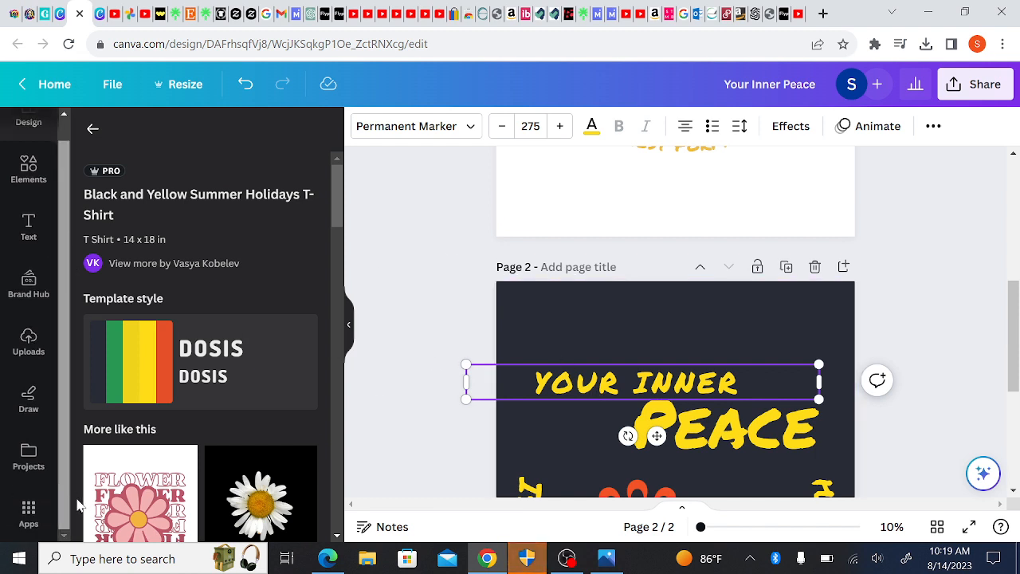
pyautogui.click(747, 438)
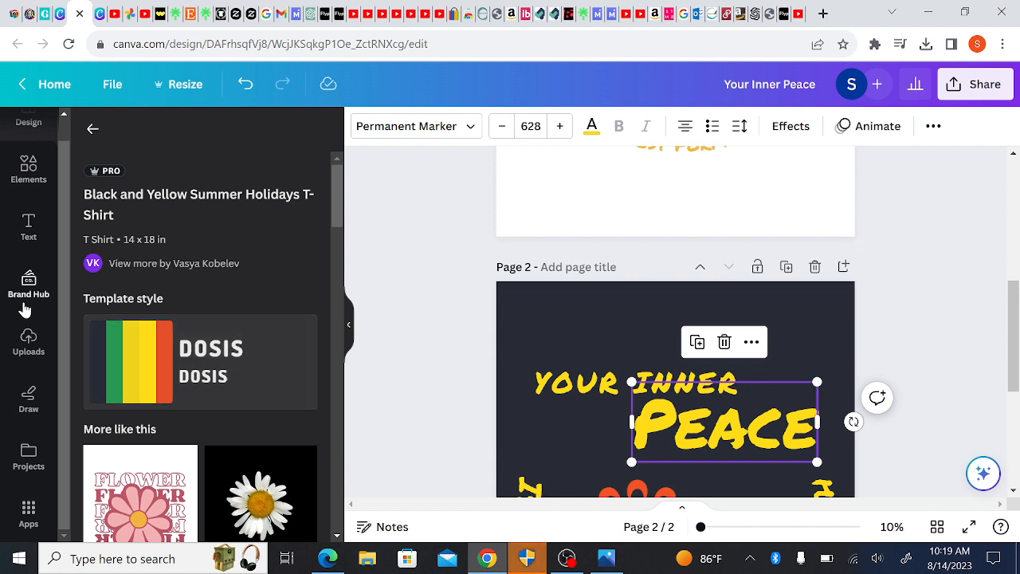
pyautogui.click(29, 398)
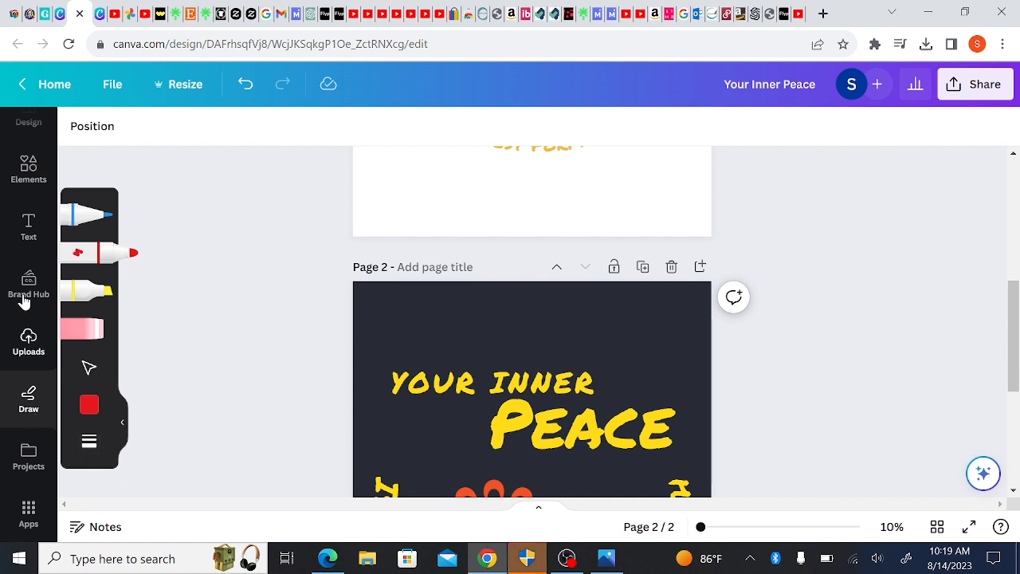
pyautogui.click(29, 231)
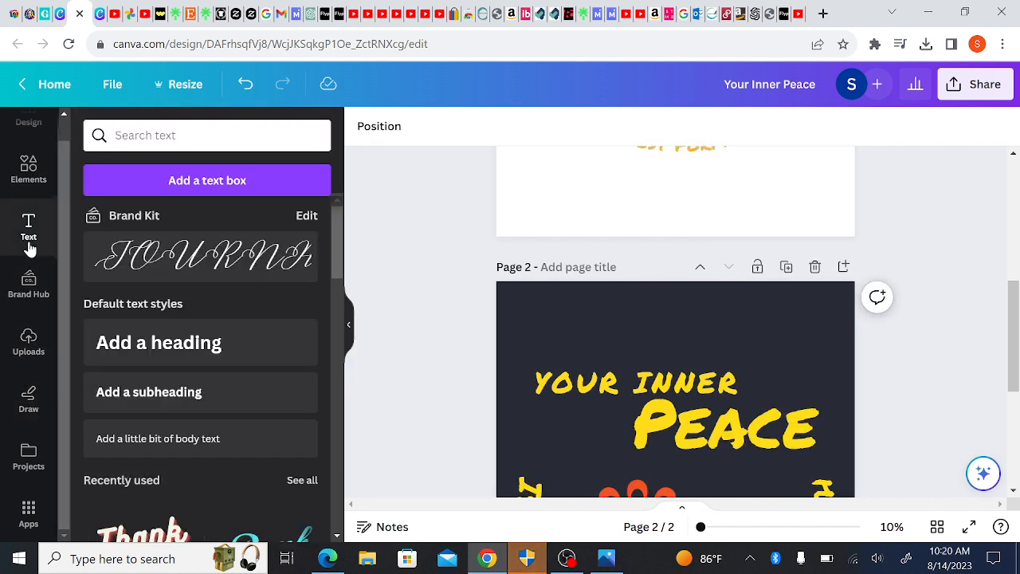
pyautogui.moveTo(333, 255); pyautogui.dragTo(335, 458)
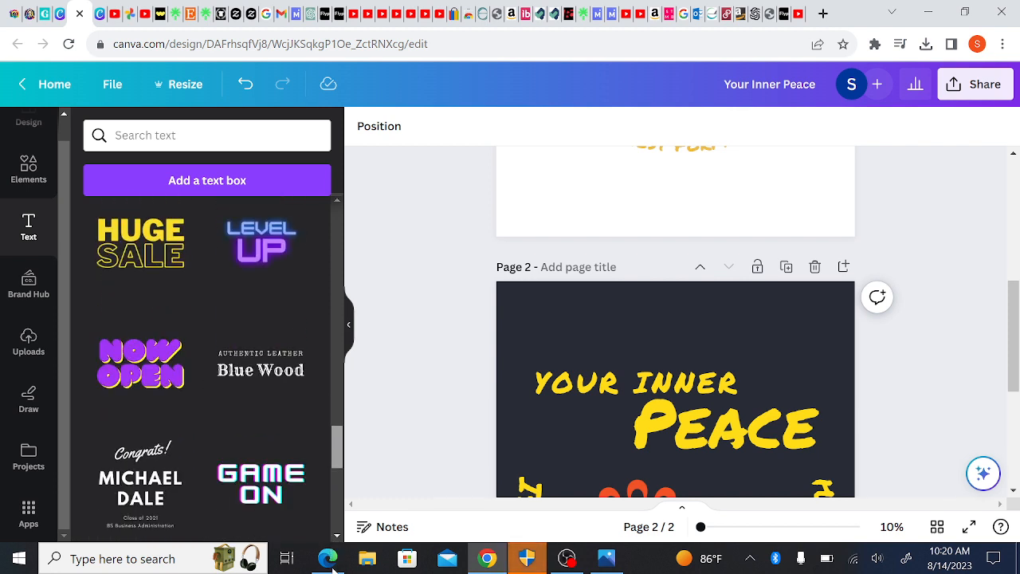
pyautogui.moveTo(333, 560); pyautogui.dragTo(351, 224)
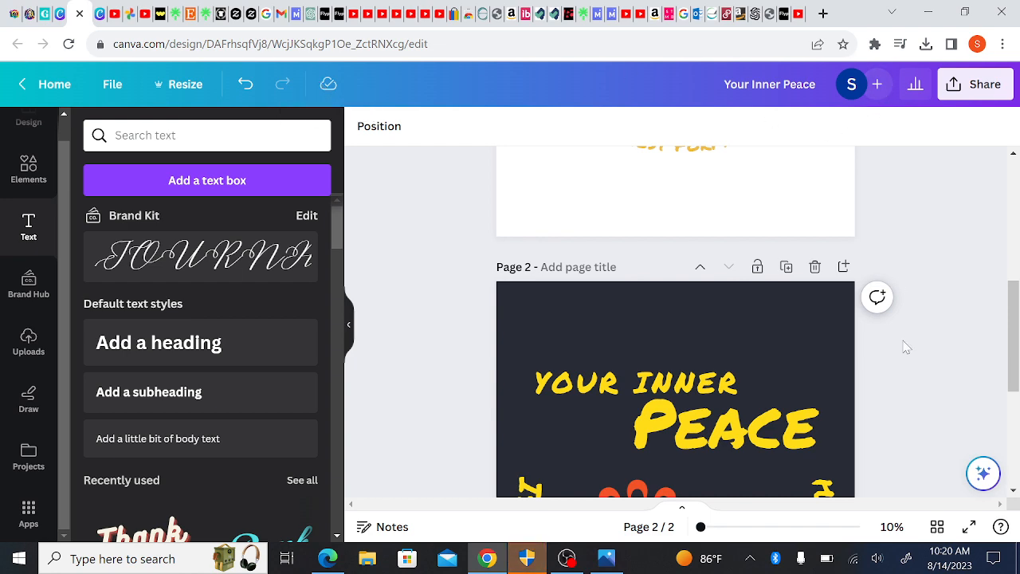
pyautogui.moveTo(1014, 375); pyautogui.dragTo(1014, 433)
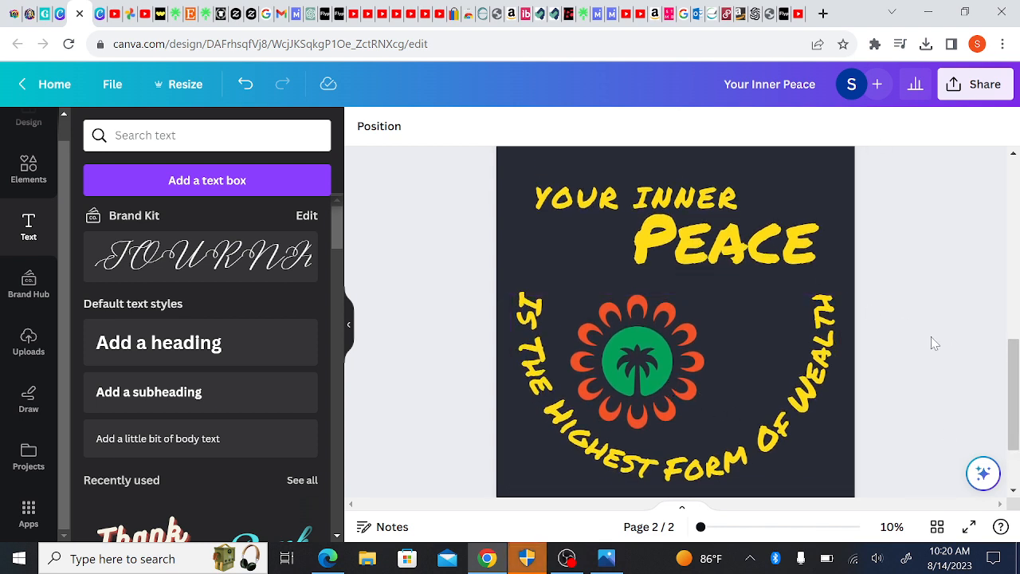
pyautogui.click(538, 343)
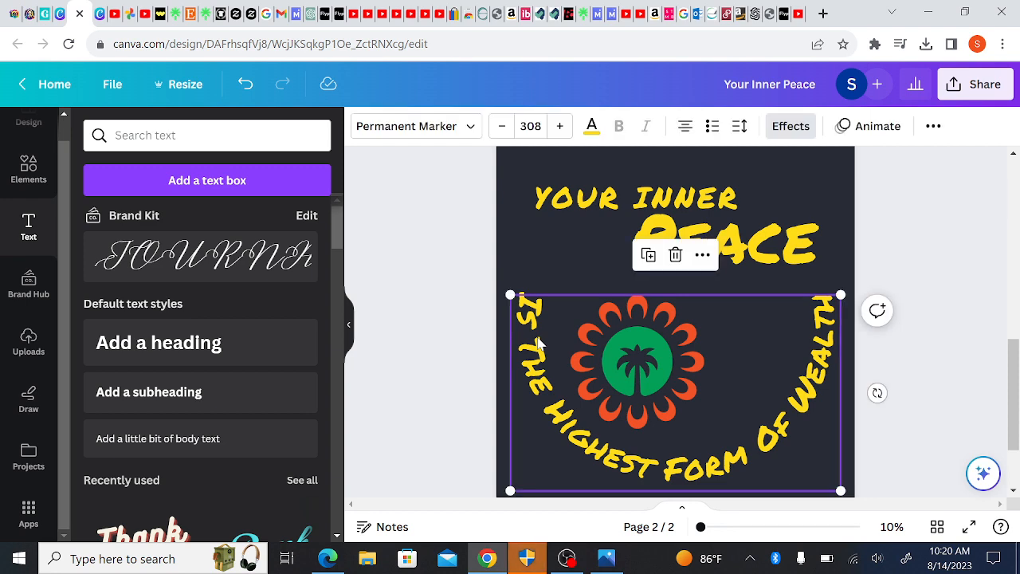
pyautogui.moveTo(1013, 415)
pyautogui.mouseDown()
pyautogui.moveTo(1012, 466)
pyautogui.moveTo(1016, 357)
pyautogui.moveTo(1017, 456)
pyautogui.moveTo(1017, 390)
pyautogui.moveTo(1017, 414)
pyautogui.mouseUp()
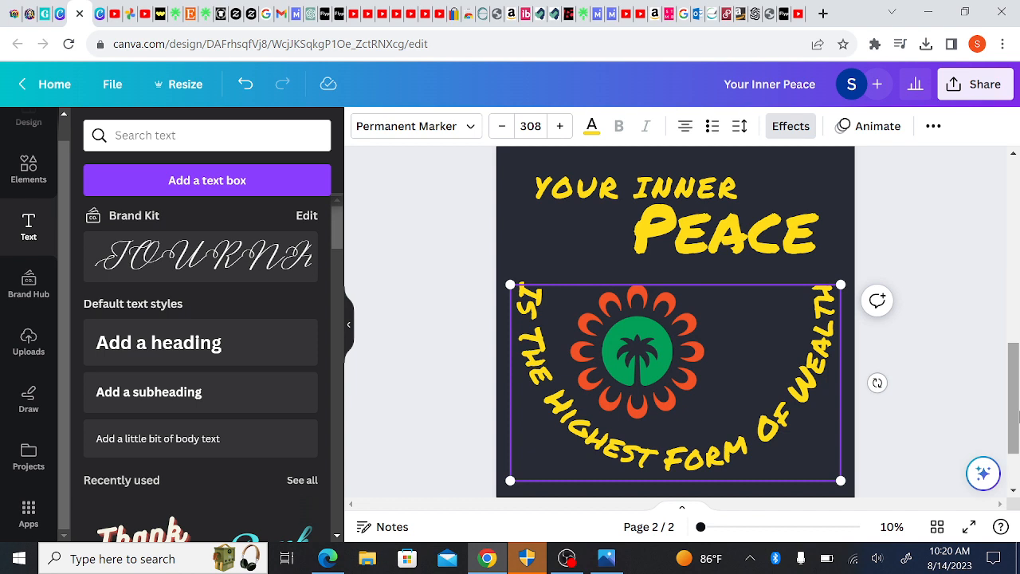
# Recolor the "Your Inner" heading with the Brand Kit green #00bf63.
pyautogui.click(579, 193)
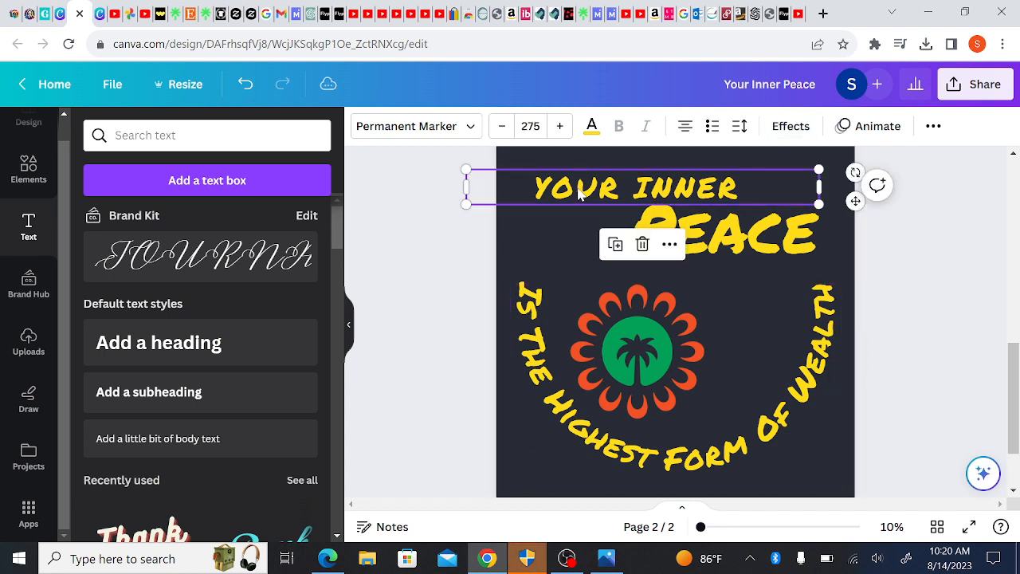
pyautogui.click(591, 129)
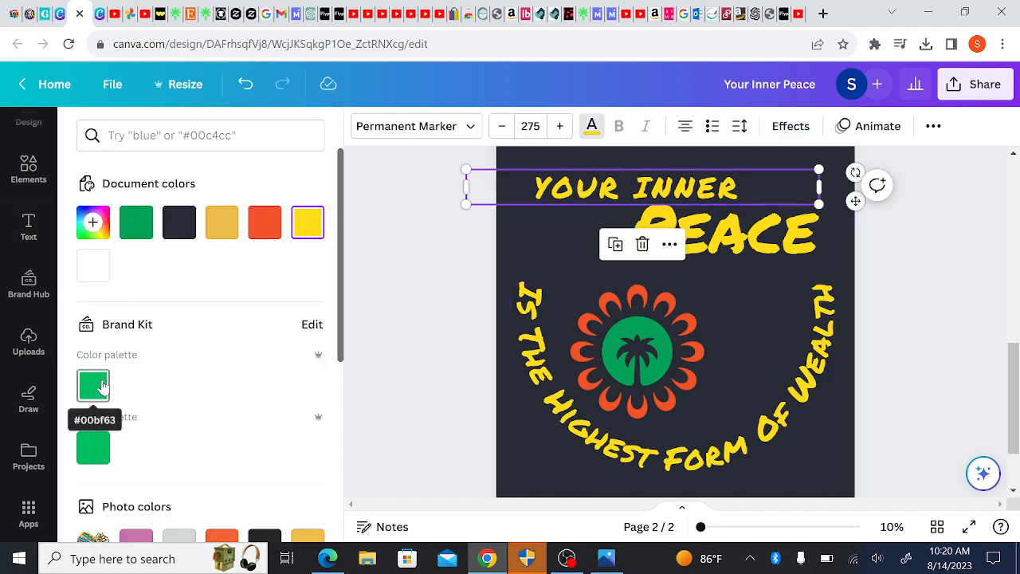
pyautogui.click(102, 386)
# Recolor "Peace" light purple and the curved "Is The Highest Form Of Wealth" text light blue using the default solid colors.
pyautogui.click(785, 241)
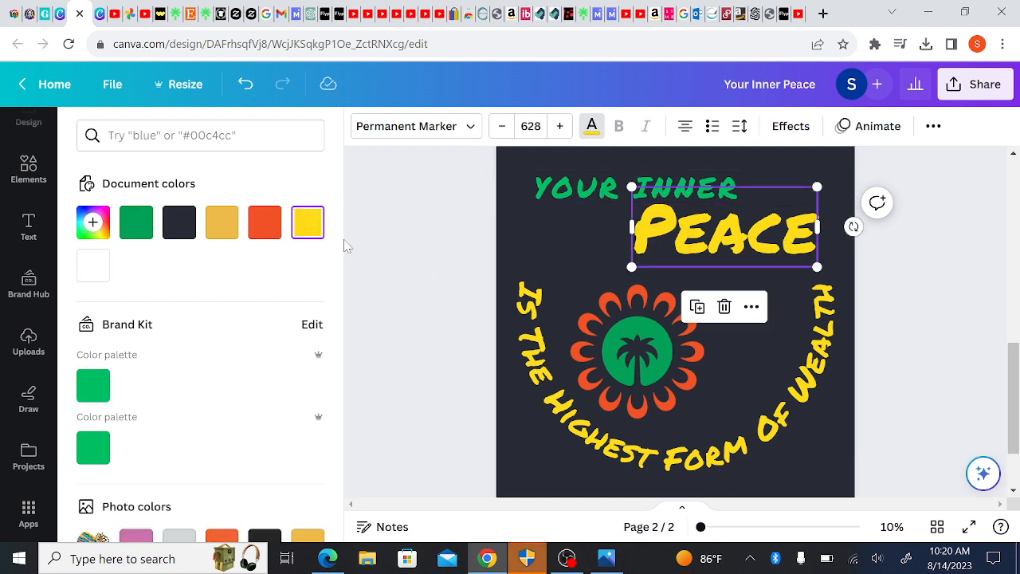
pyautogui.click(343, 401)
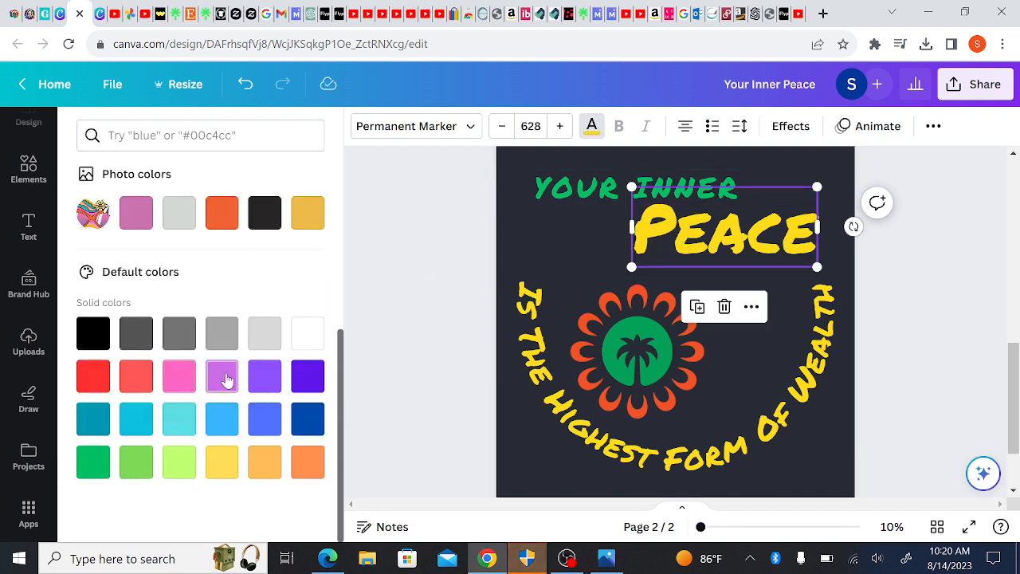
pyautogui.click(222, 376)
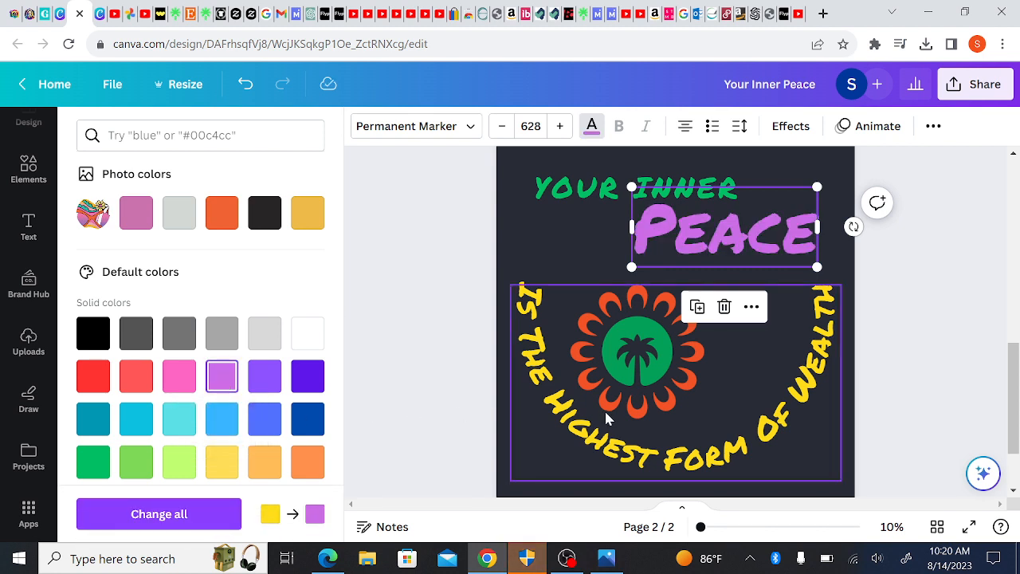
pyautogui.click(609, 418)
pyautogui.click(220, 418)
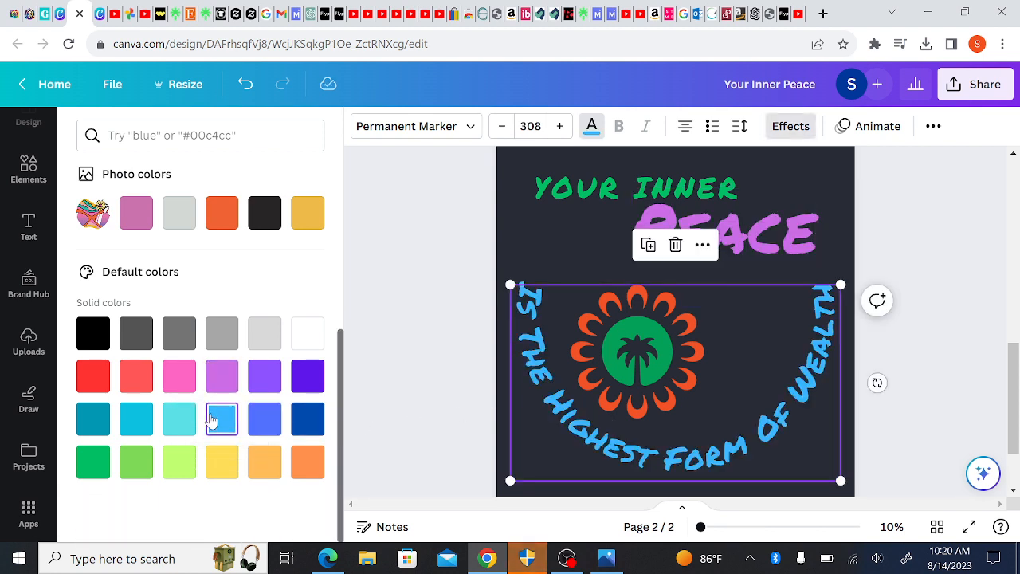
pyautogui.doubleClick(673, 396)
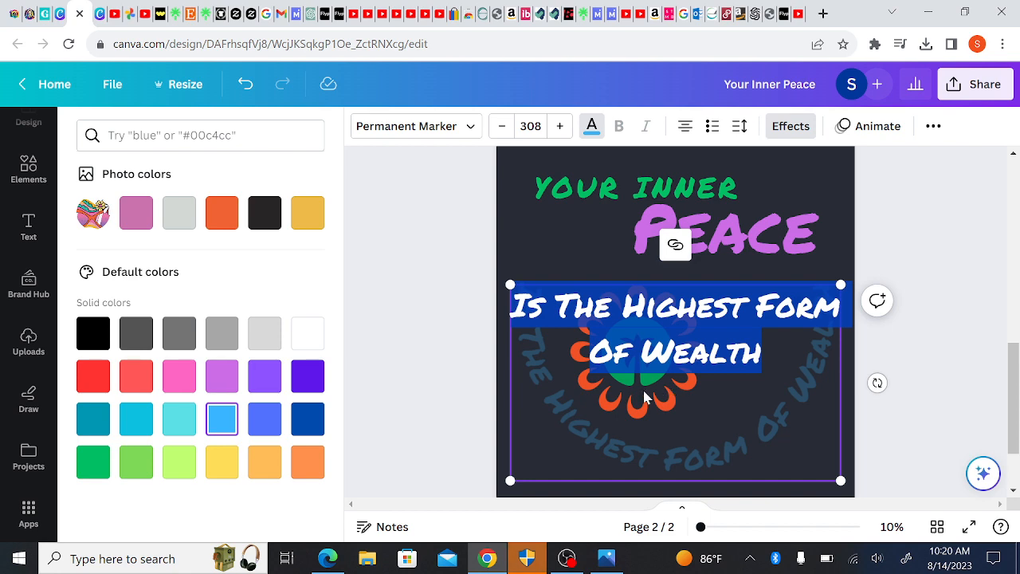
pyautogui.click(645, 398)
pyautogui.click(560, 266)
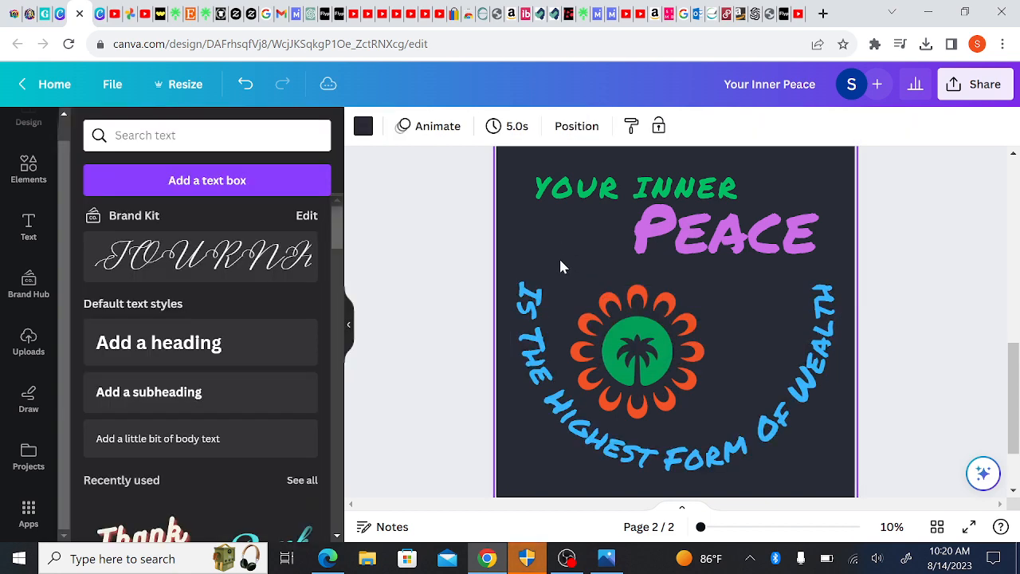
pyautogui.click(636, 300)
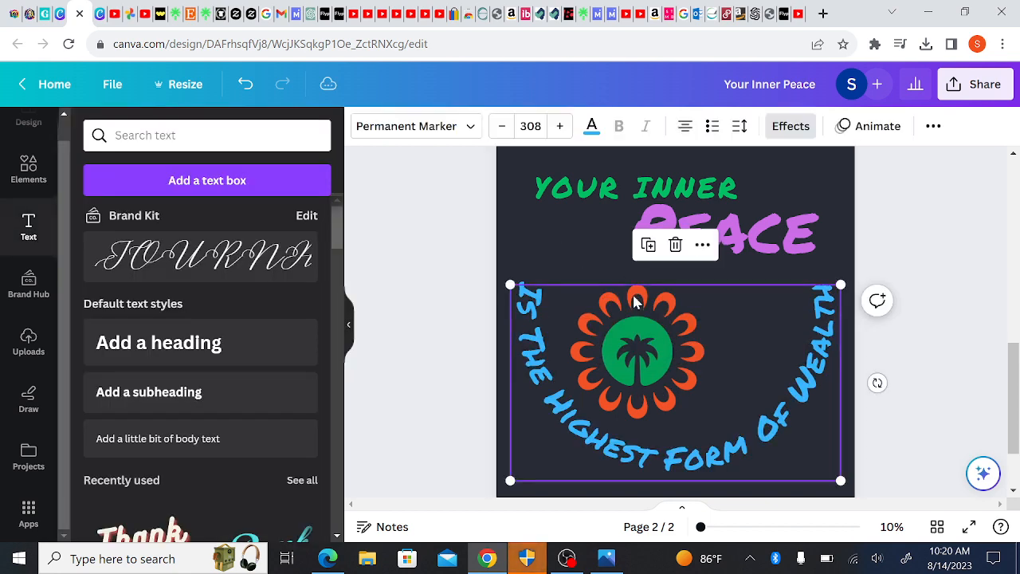
pyautogui.doubleClick(610, 343)
pyautogui.click(596, 391)
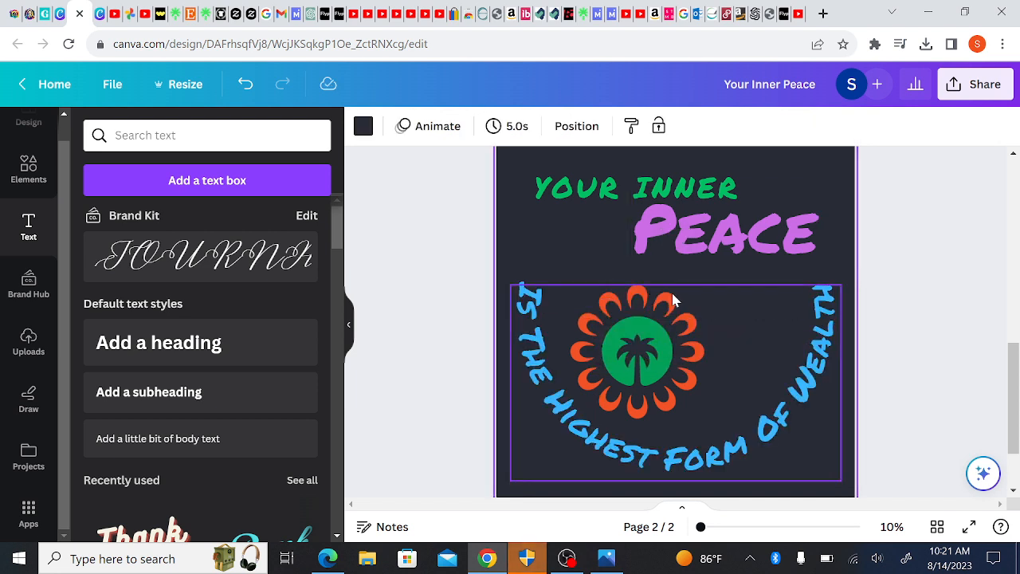
# Send the curved "Is The Highest Form Of Wealth" text one layer backward so the flower graphic can be selected.
pyautogui.click(673, 302)
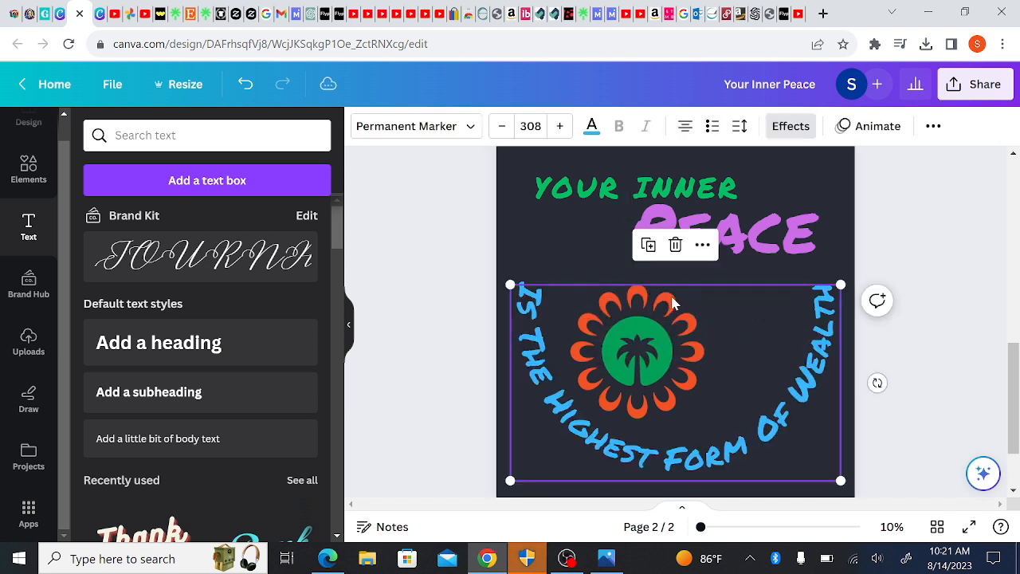
pyautogui.click(701, 245)
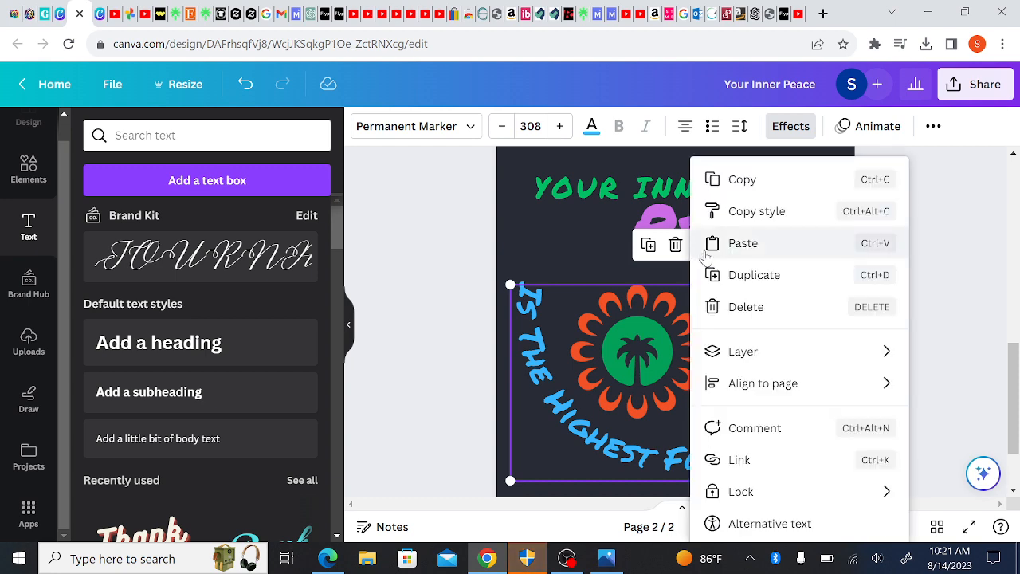
pyautogui.moveTo(777, 389)
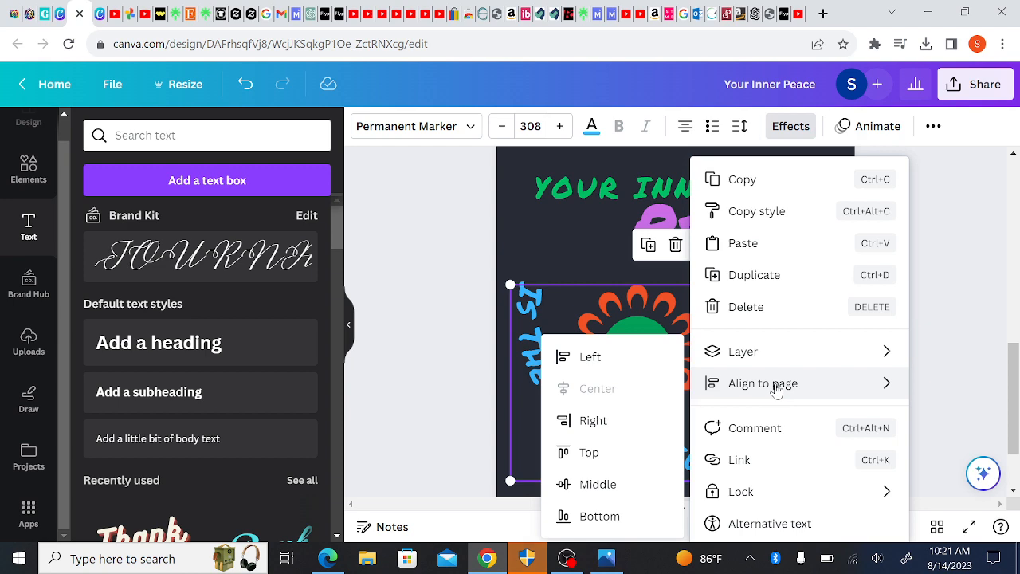
pyautogui.moveTo(760, 348)
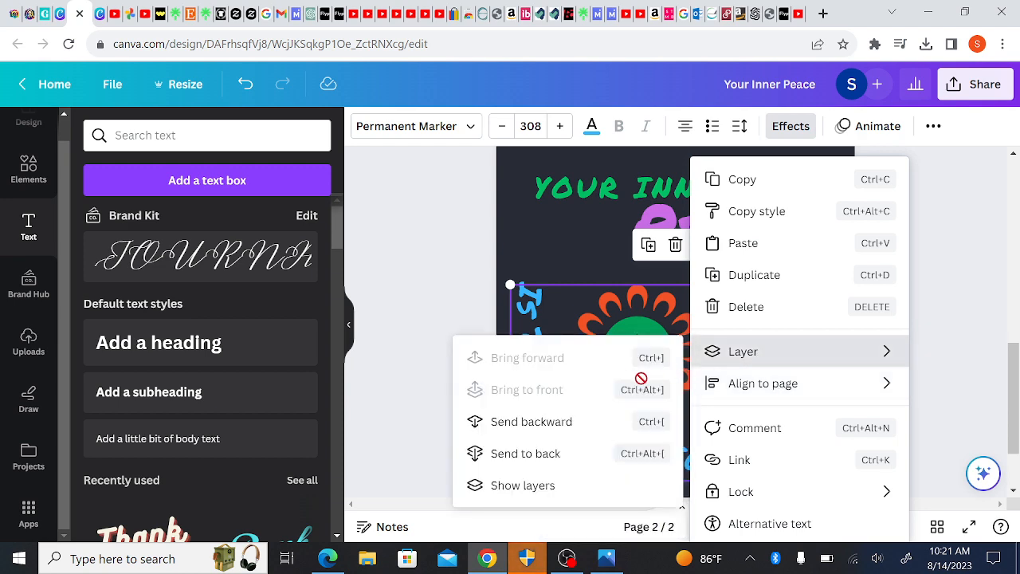
pyautogui.click(582, 429)
# Recolor the flower graphic with document colors, making the petals bright green and the palm-tree circle light purple.
pyautogui.click(640, 358)
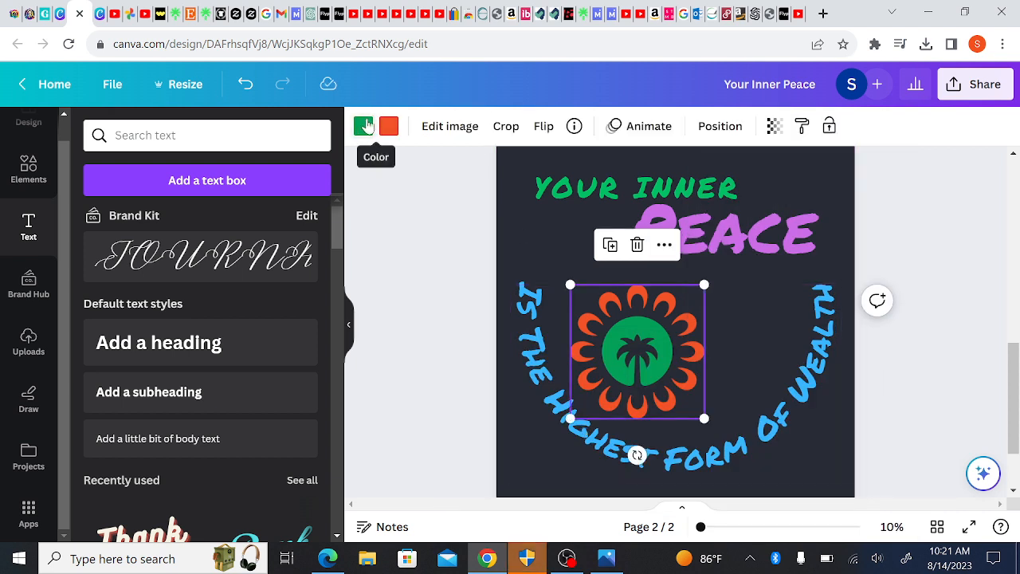
pyautogui.click(389, 128)
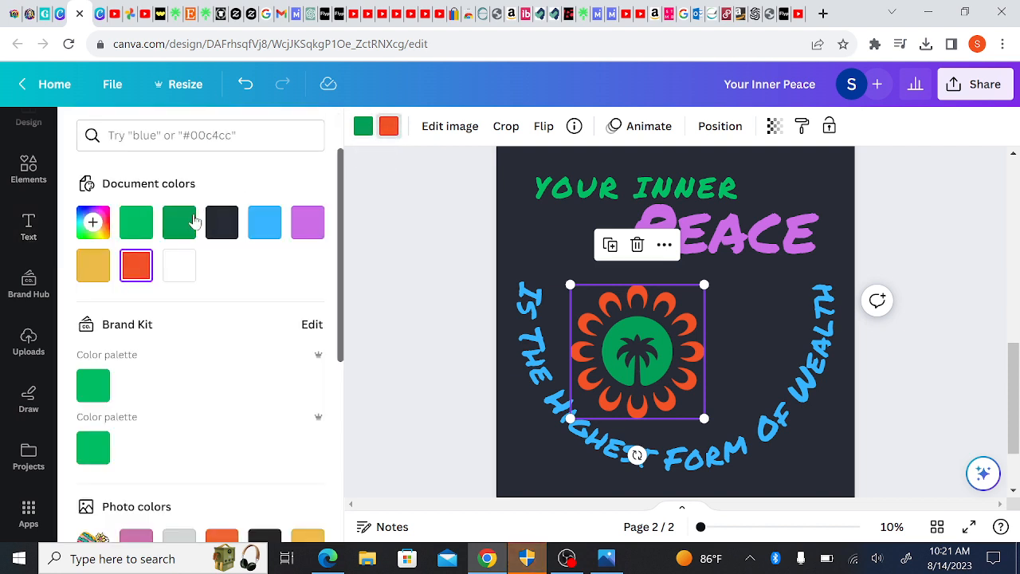
pyautogui.click(136, 222)
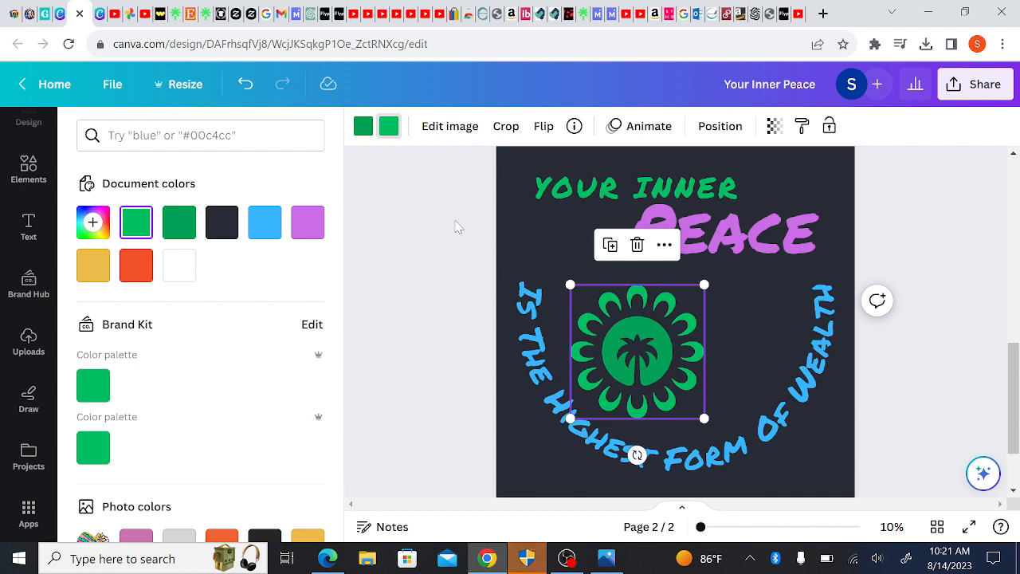
pyautogui.click(365, 128)
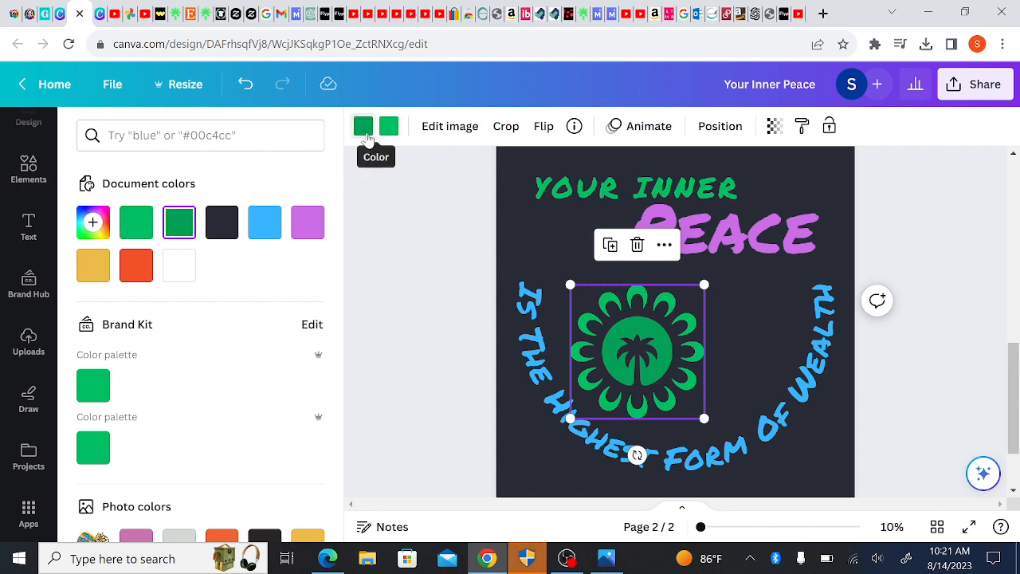
pyautogui.click(308, 226)
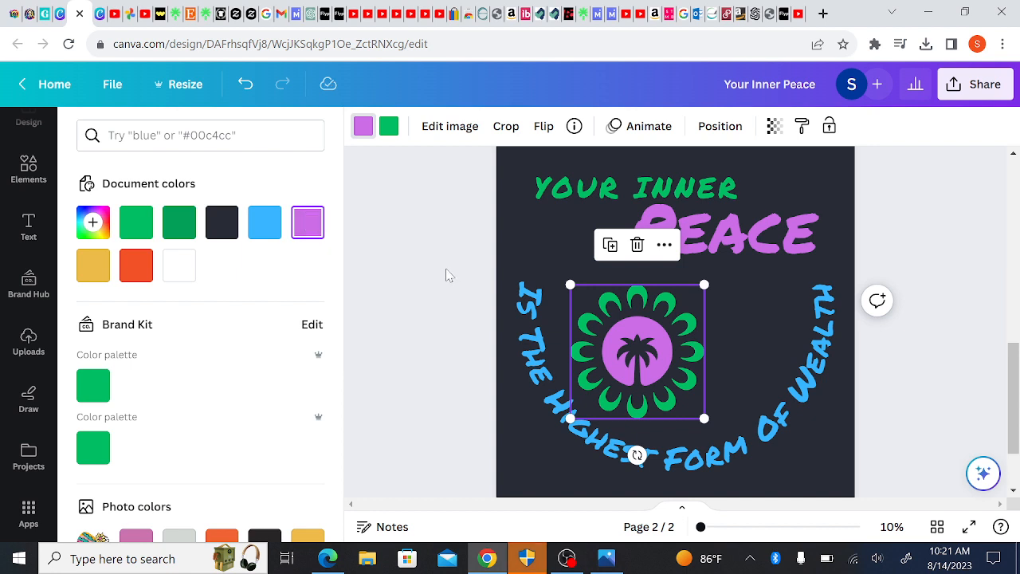
pyautogui.press('Escape')
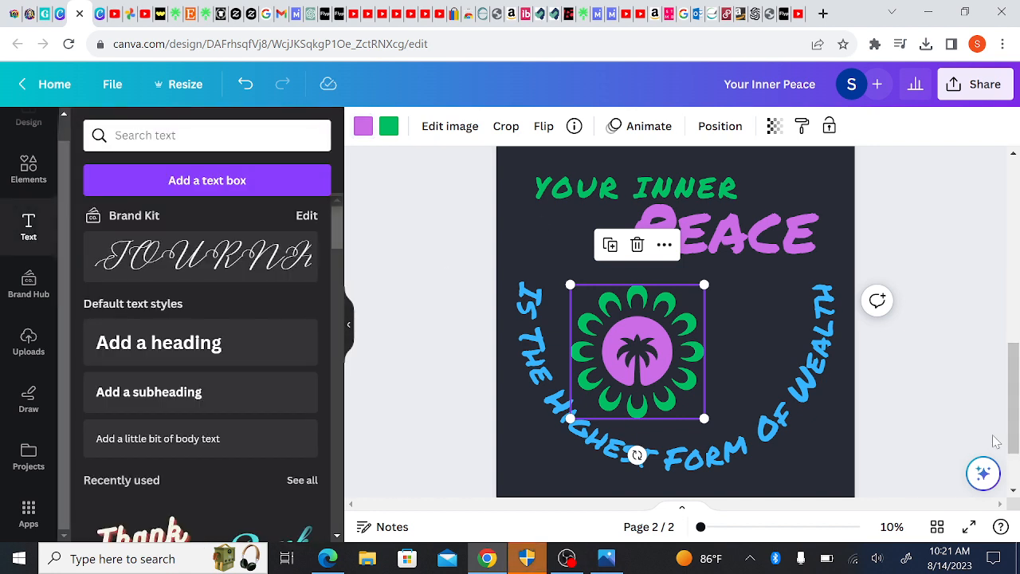
pyautogui.click(955, 360)
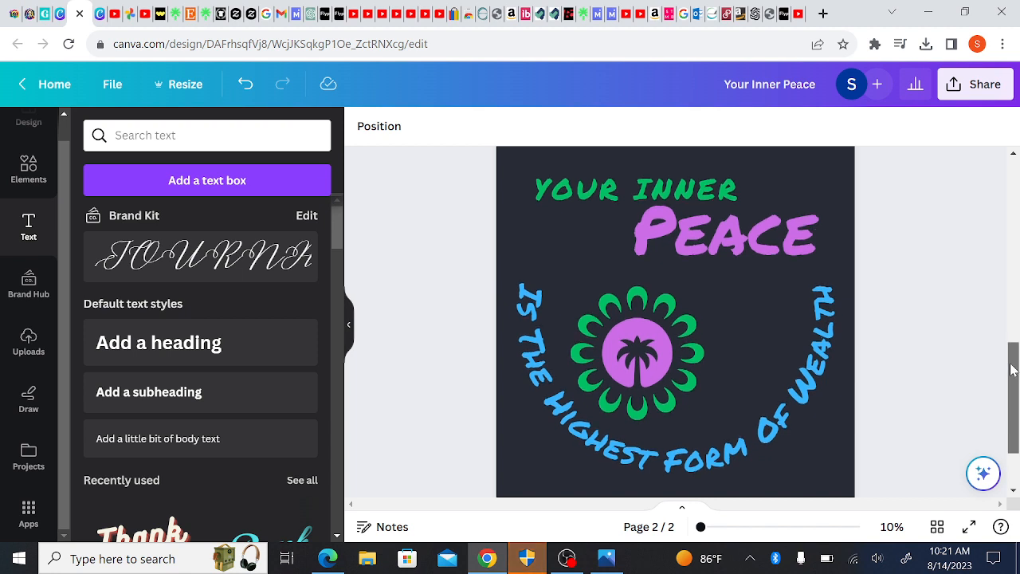
# Remove the word "Wealth" from the curved text so it reads "Is The Highest Form Of".
pyautogui.moveTo(1012, 369); pyautogui.dragTo(1015, 411)
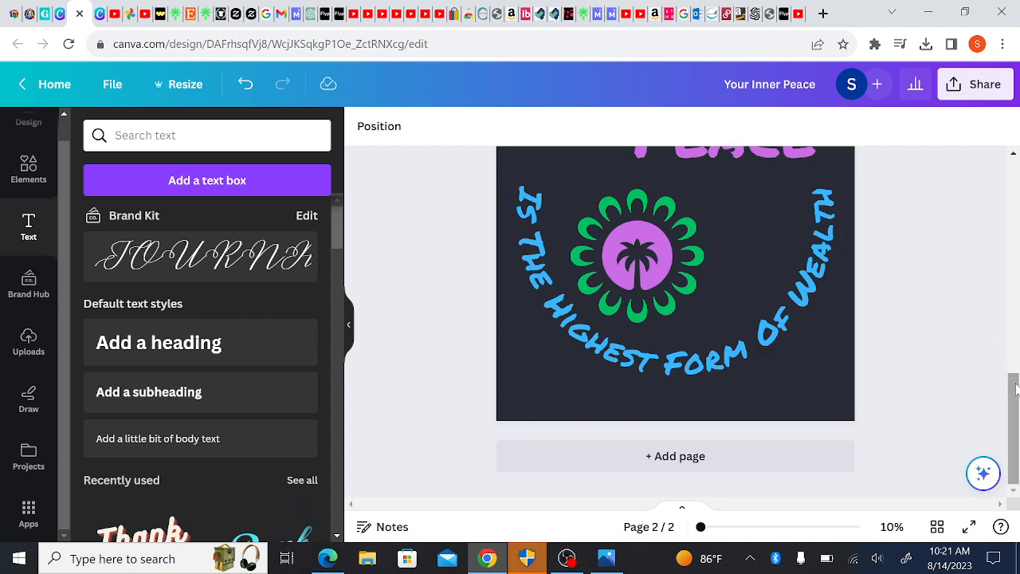
pyautogui.scroll(2, 1011, 368)
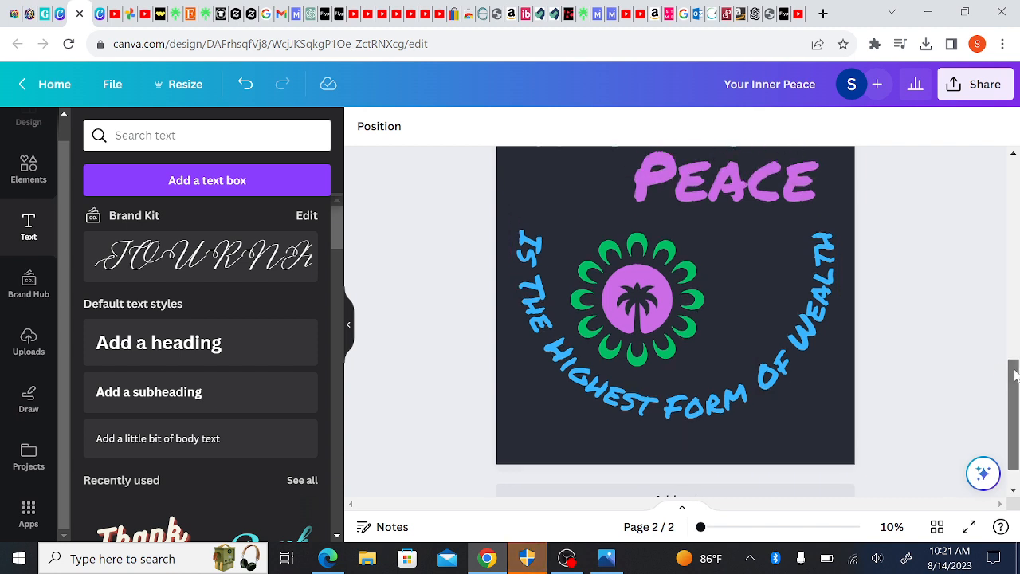
pyautogui.click(821, 323)
pyautogui.doubleClick(825, 360)
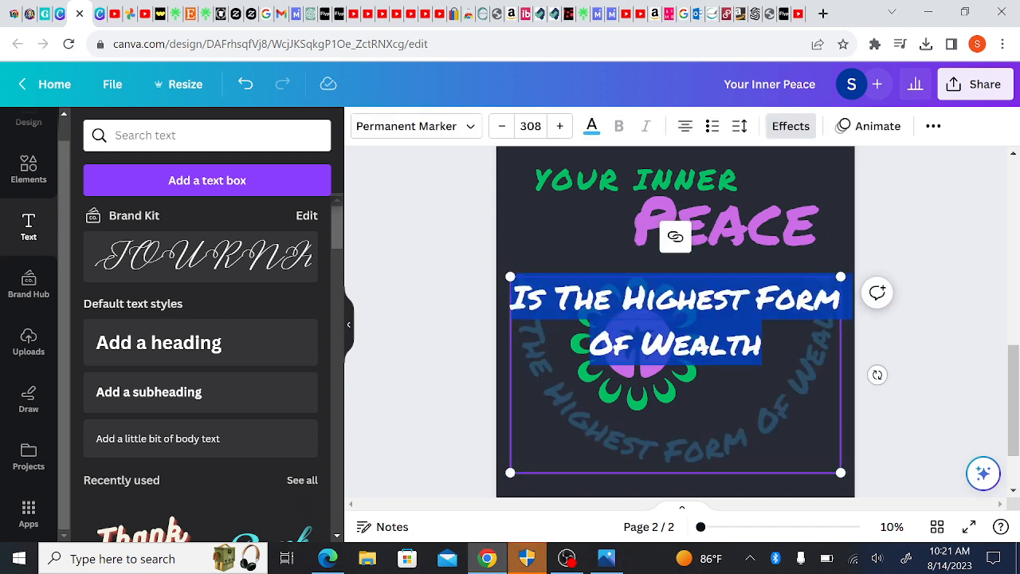
pyautogui.moveTo(642, 344); pyautogui.dragTo(761, 344)
pyautogui.press('BackSpace')
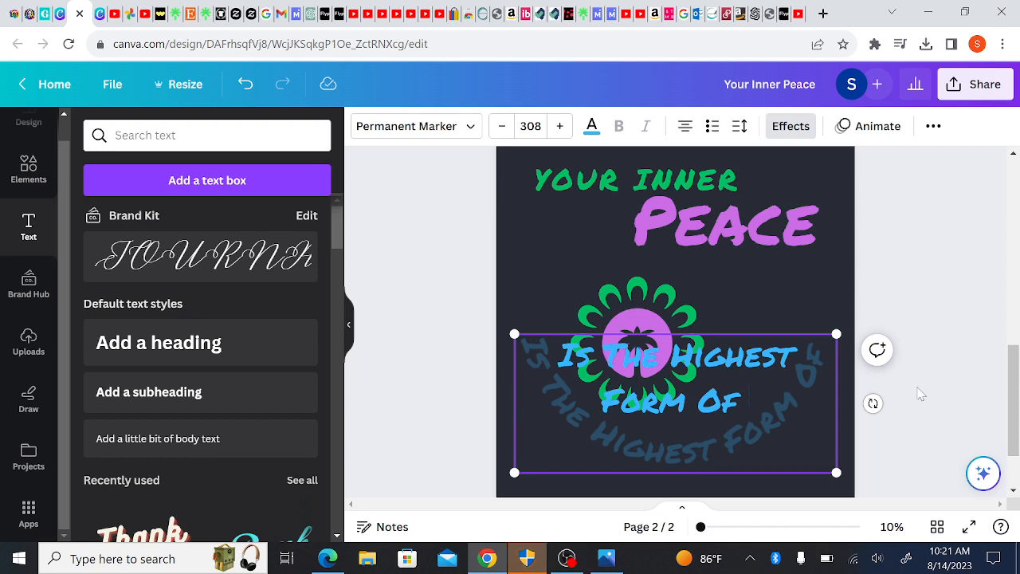
pyautogui.click(947, 367)
# Rotate the curved "Is The Highest Form Of" text clockwise so it wraps around the lower-left side of the flower.
pyautogui.click(797, 401)
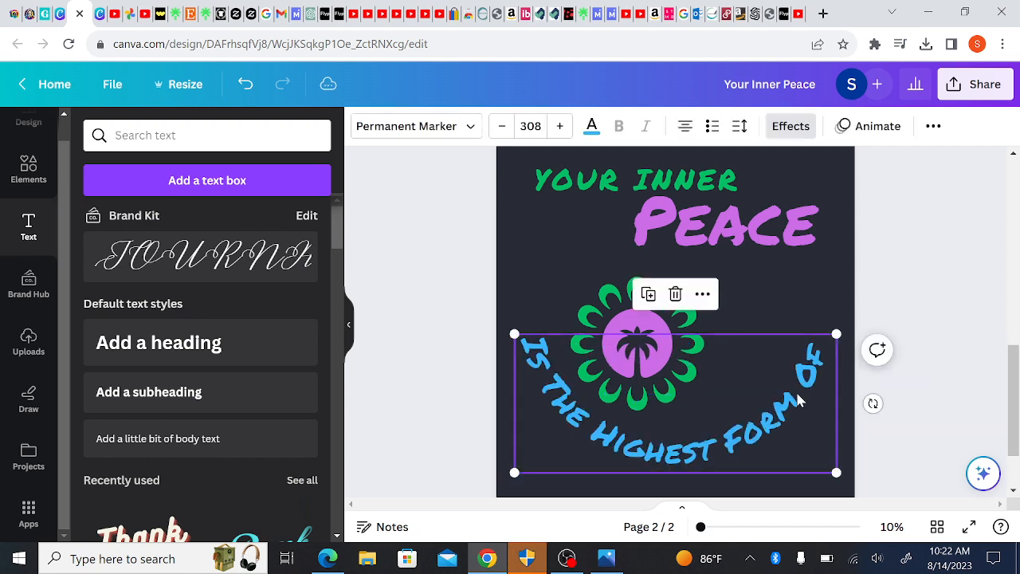
pyautogui.moveTo(873, 403); pyautogui.dragTo(692, 430)
pyautogui.moveTo(1019, 371); pyautogui.dragTo(1018, 398)
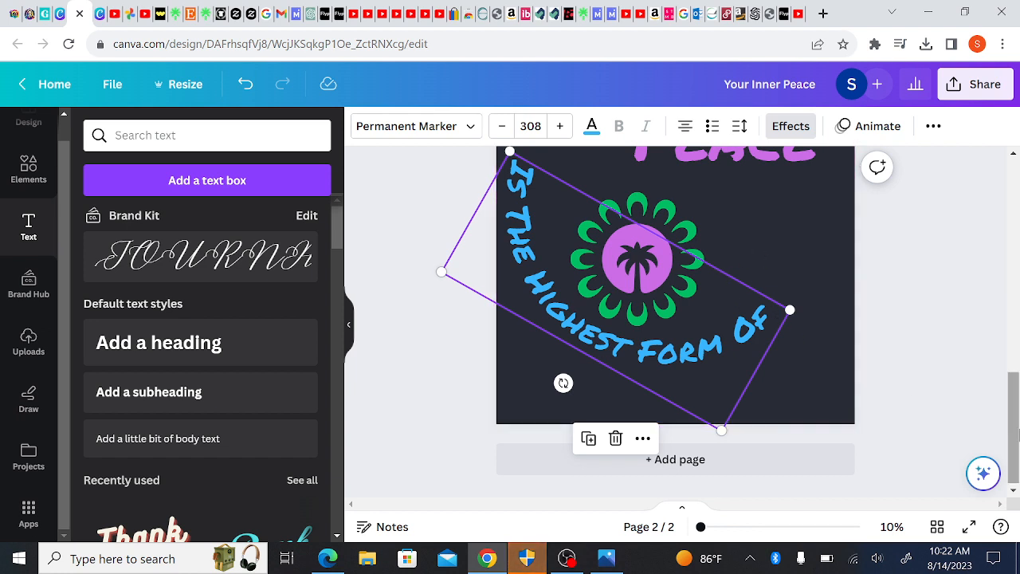
pyautogui.moveTo(1017, 441); pyautogui.dragTo(1017, 444)
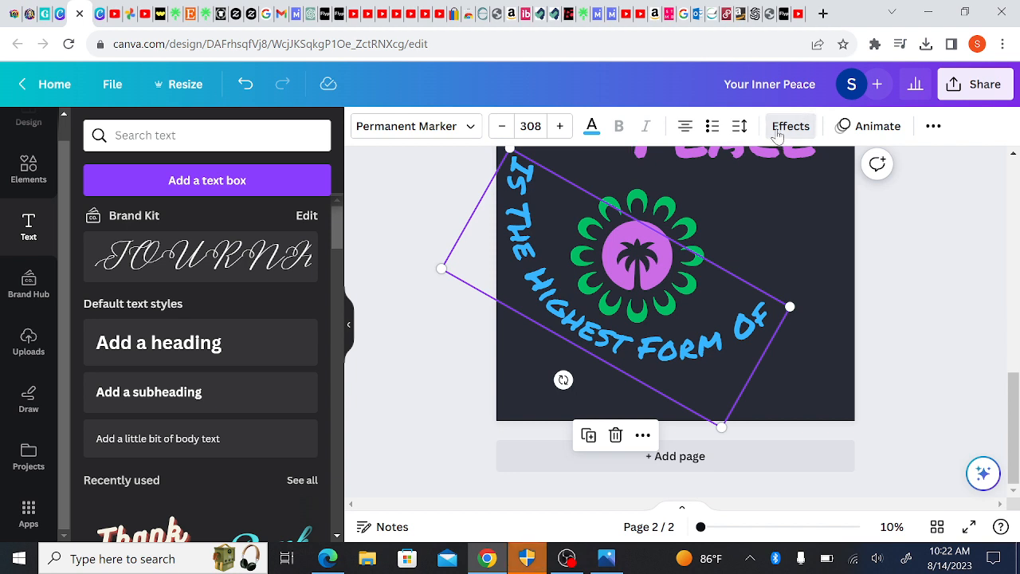
# Flatten the "Is The Highest Form Of" text by setting its Curve effect to -29.
pyautogui.click(787, 128)
pyautogui.moveTo(337, 244); pyautogui.dragTo(350, 412)
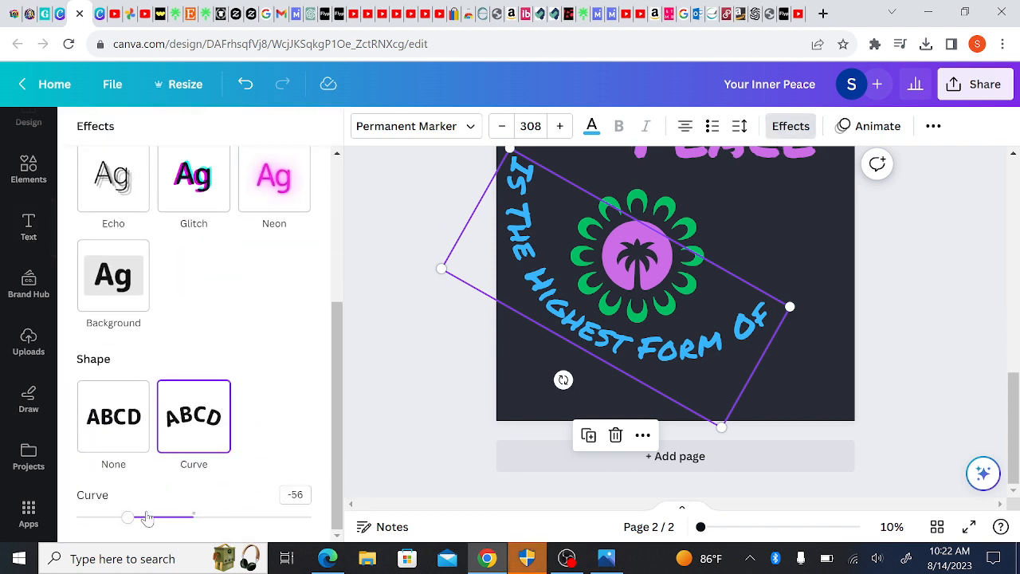
pyautogui.moveTo(128, 518); pyautogui.dragTo(160, 516)
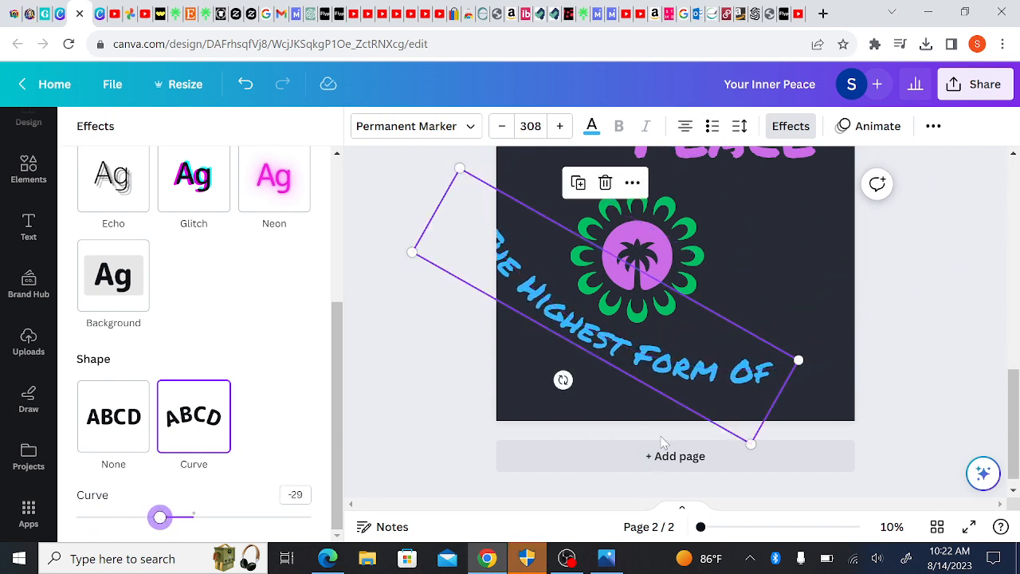
pyautogui.click(917, 382)
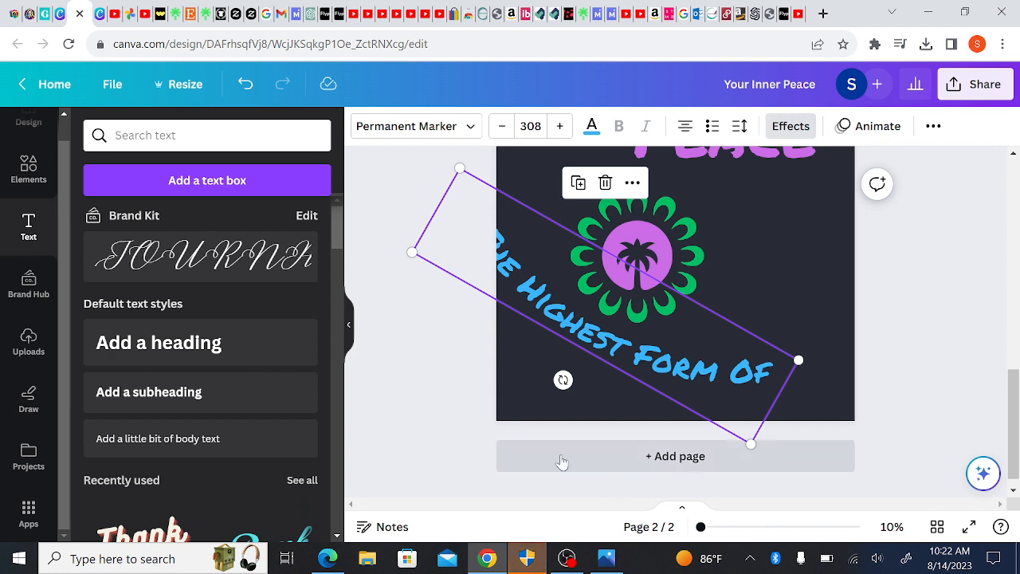
# Rotate the "Is The Highest Form Of" text further clockwise and shift it back inside the page's left edge.
pyautogui.moveTo(564, 380); pyautogui.dragTo(542, 374)
pyautogui.moveTo(693, 368); pyautogui.dragTo(717, 378)
pyautogui.scroll(-10, 335, 510)
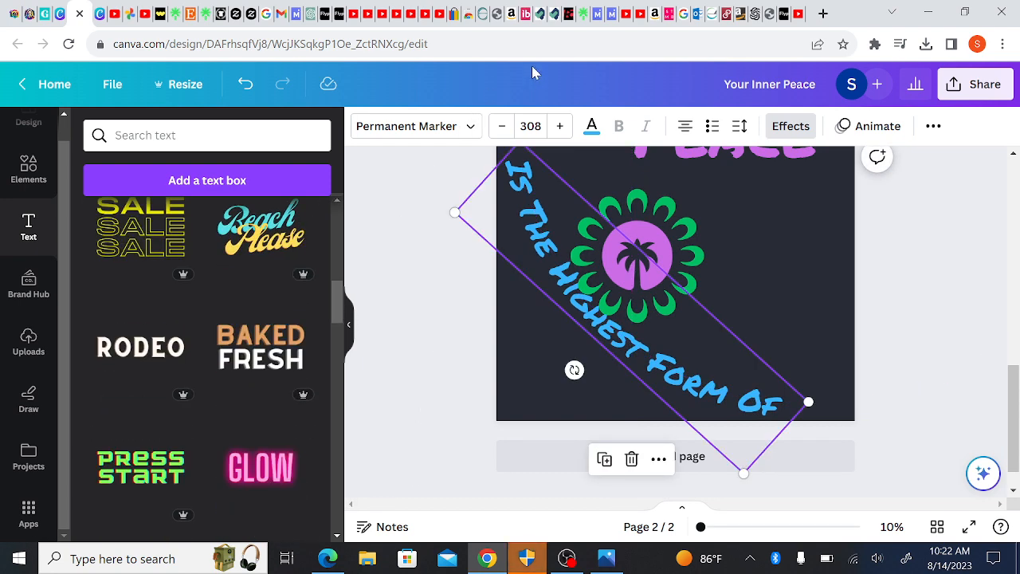
# Set the Curve effect of the "Is The Highest Form Of" text to -48.
pyautogui.click(790, 125)
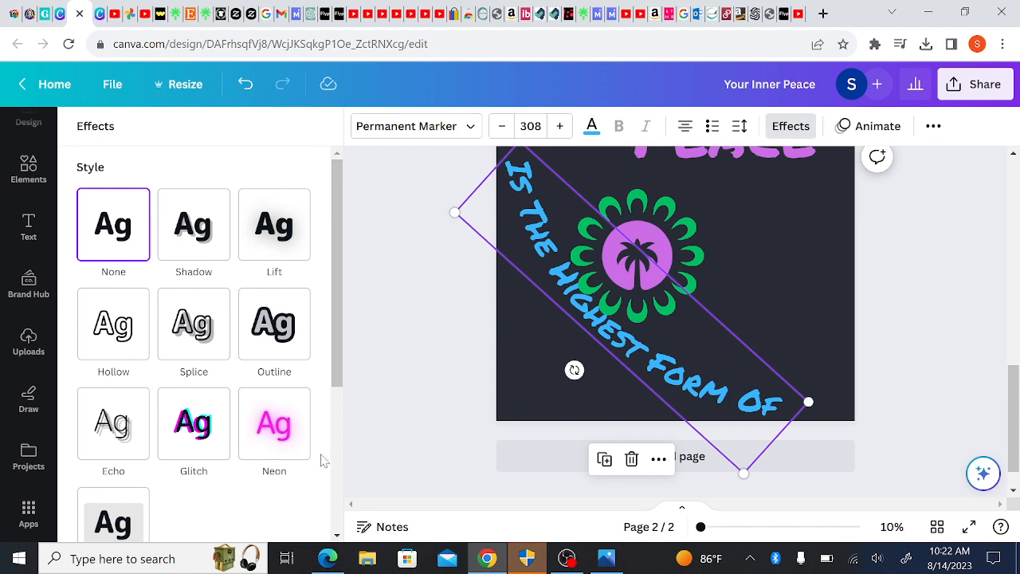
pyautogui.scroll(-3, 338, 468)
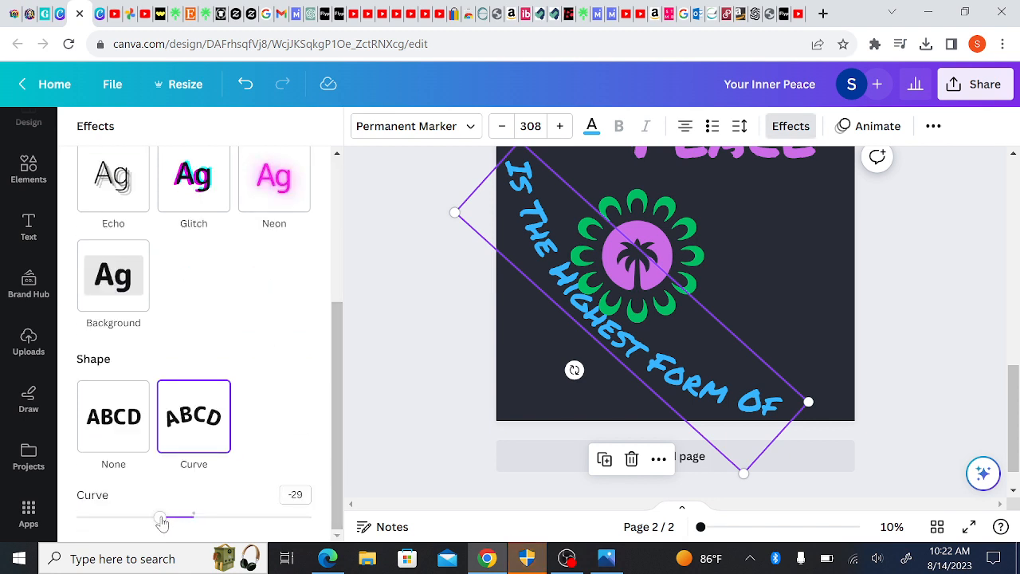
pyautogui.moveTo(161, 521); pyautogui.dragTo(138, 517)
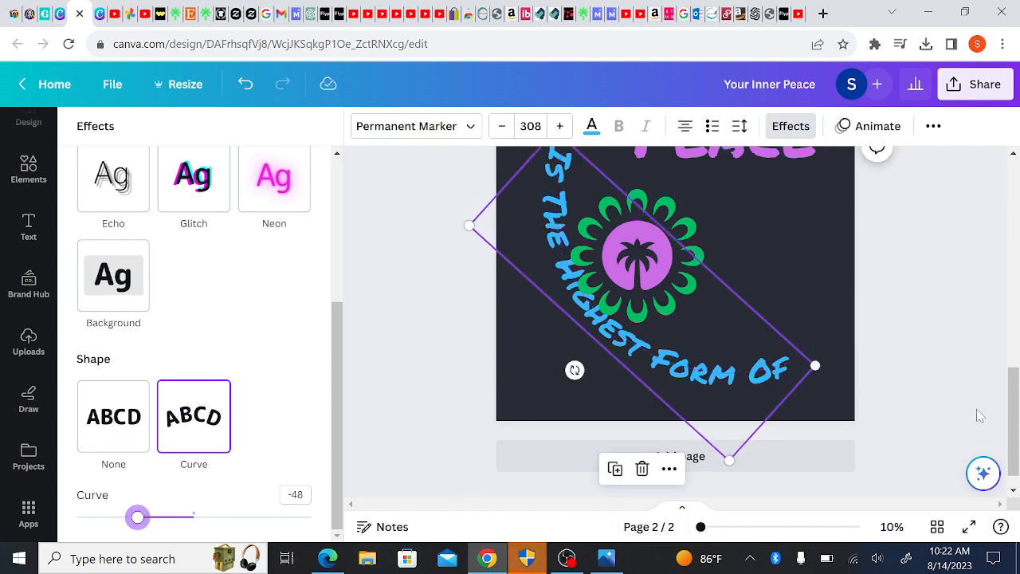
pyautogui.moveTo(1014, 416); pyautogui.dragTo(1019, 378)
pyautogui.scroll(-3, 831, 399)
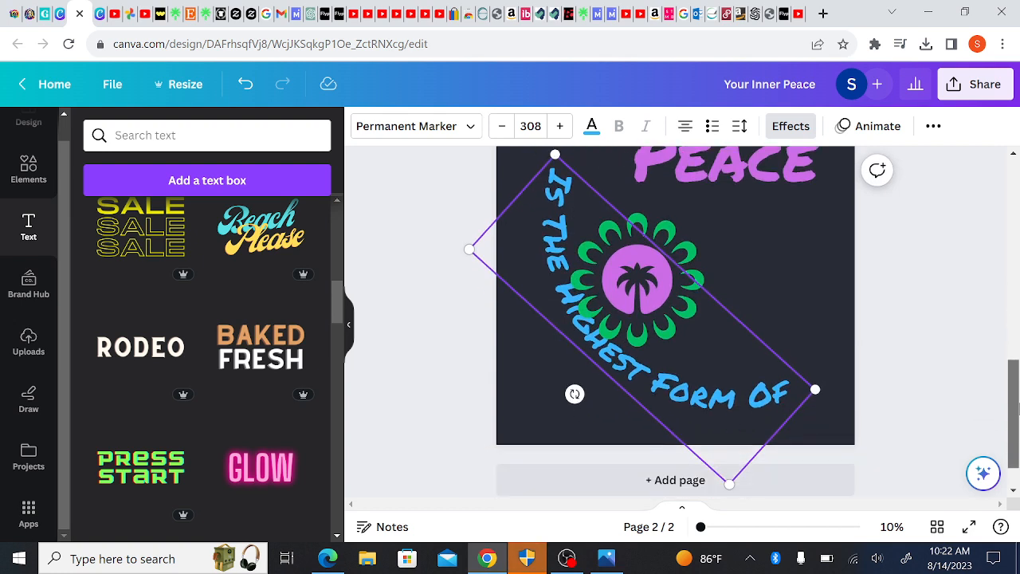
# Scale the curved text down to font size 283 and move it down-left, clear of the flower petals.
pyautogui.moveTo(814, 389); pyautogui.dragTo(776, 396)
pyautogui.moveTo(768, 353); pyautogui.dragTo(715, 384)
pyautogui.click(845, 364)
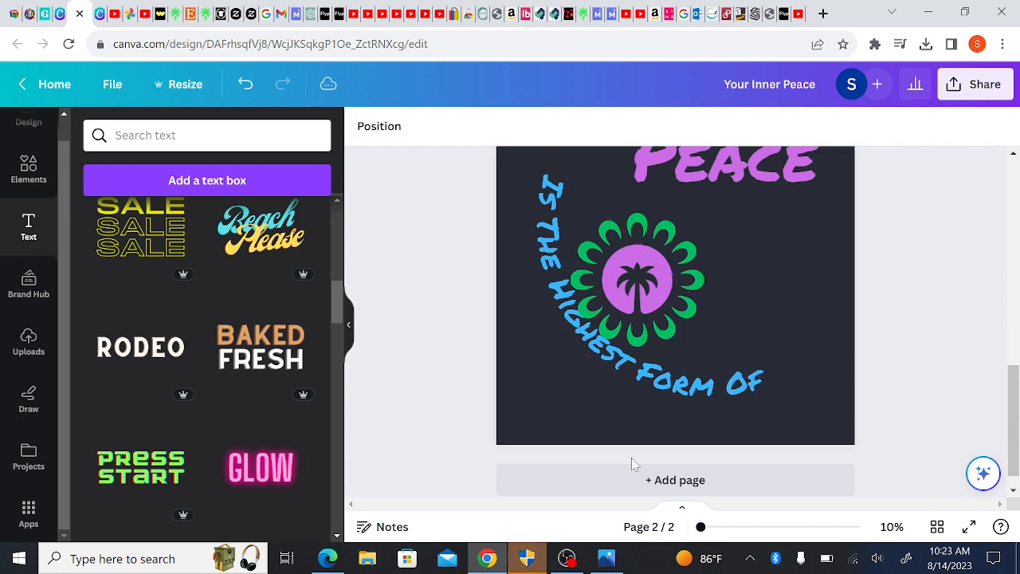
pyautogui.click(613, 365)
pyautogui.moveTo(614, 365); pyautogui.dragTo(594, 381)
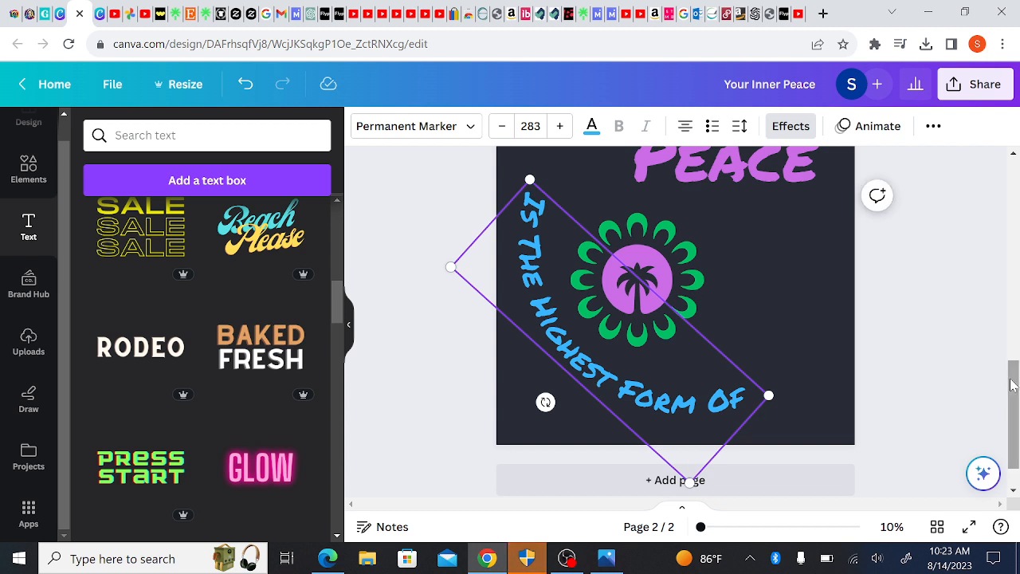
pyautogui.moveTo(1013, 375)
pyautogui.mouseDown()
pyautogui.moveTo(1016, 340)
pyautogui.moveTo(1015, 372)
pyautogui.mouseUp()
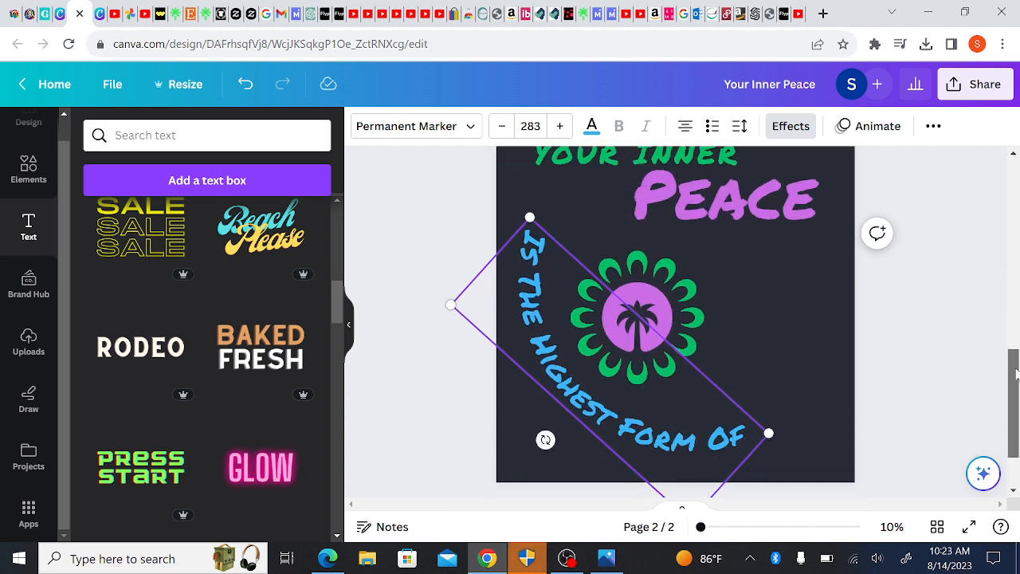
pyautogui.click(749, 362)
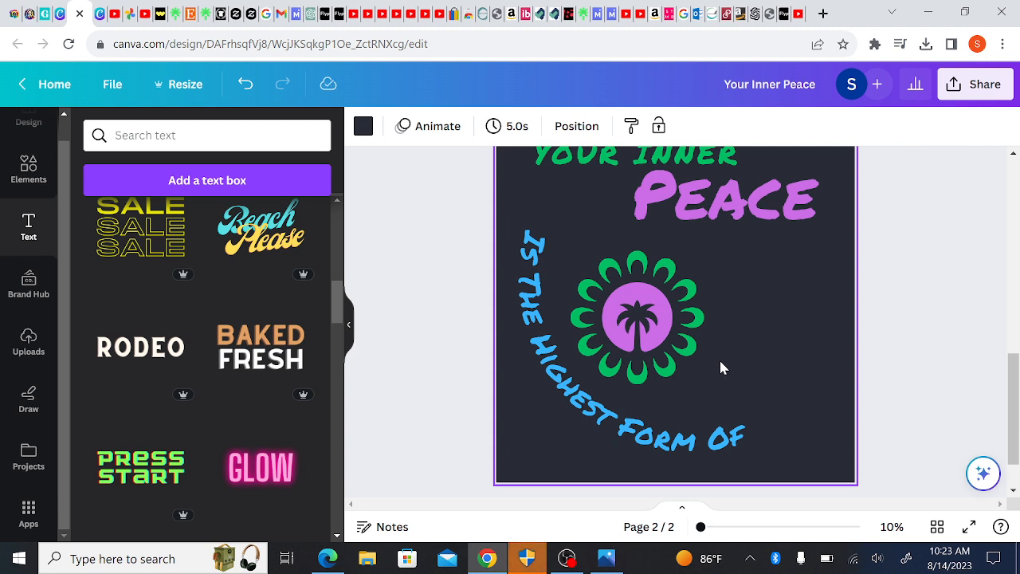
pyautogui.click(698, 379)
pyautogui.click(699, 422)
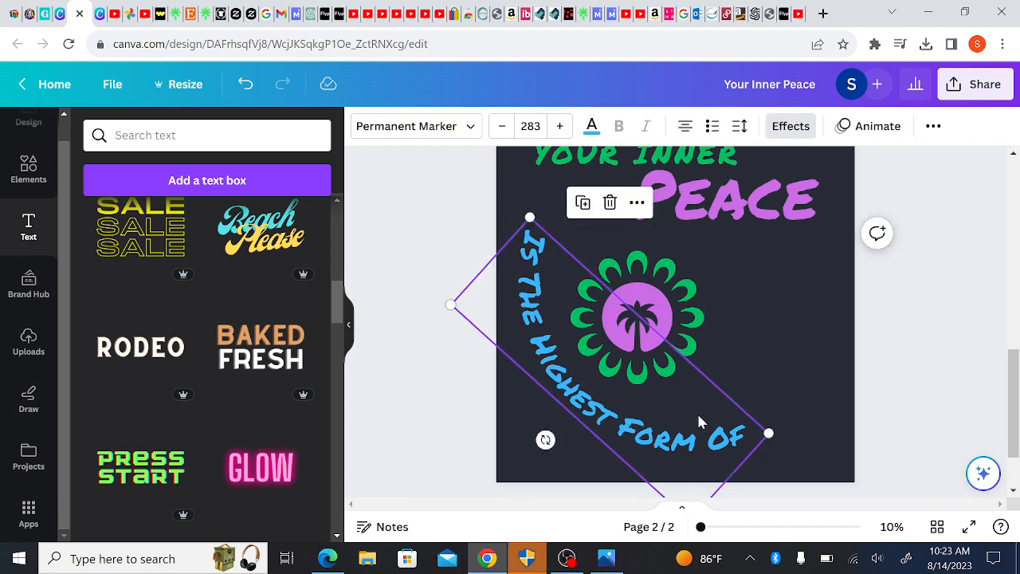
pyautogui.click(720, 404)
pyautogui.write('t')
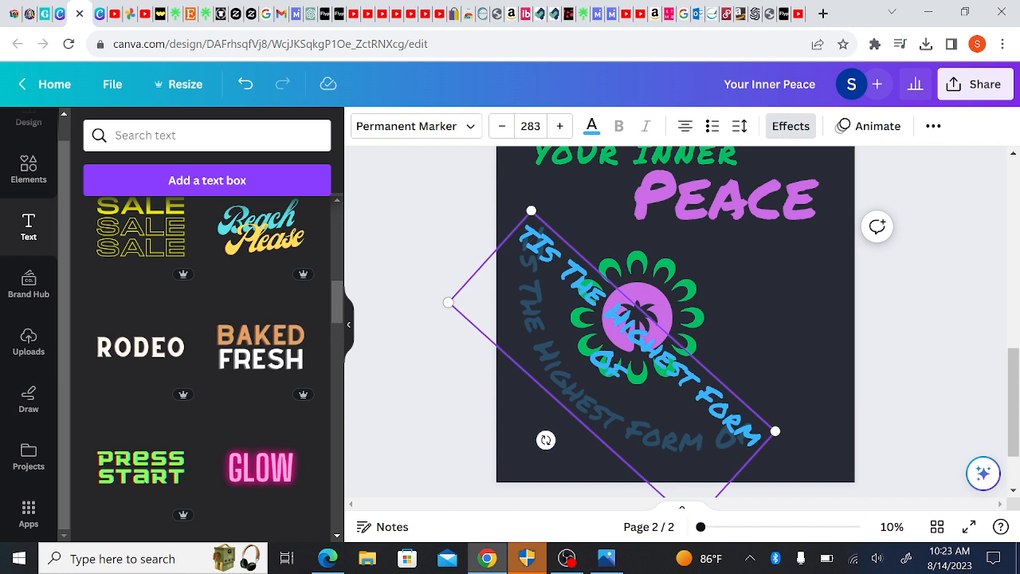
pyautogui.hotkey('ctrl', 'z')
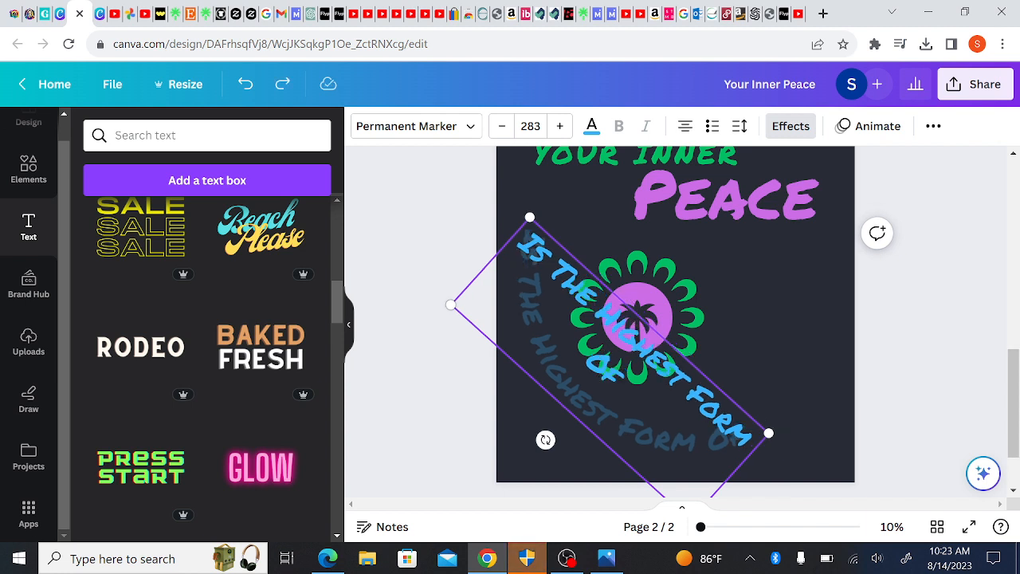
pyautogui.click(741, 410)
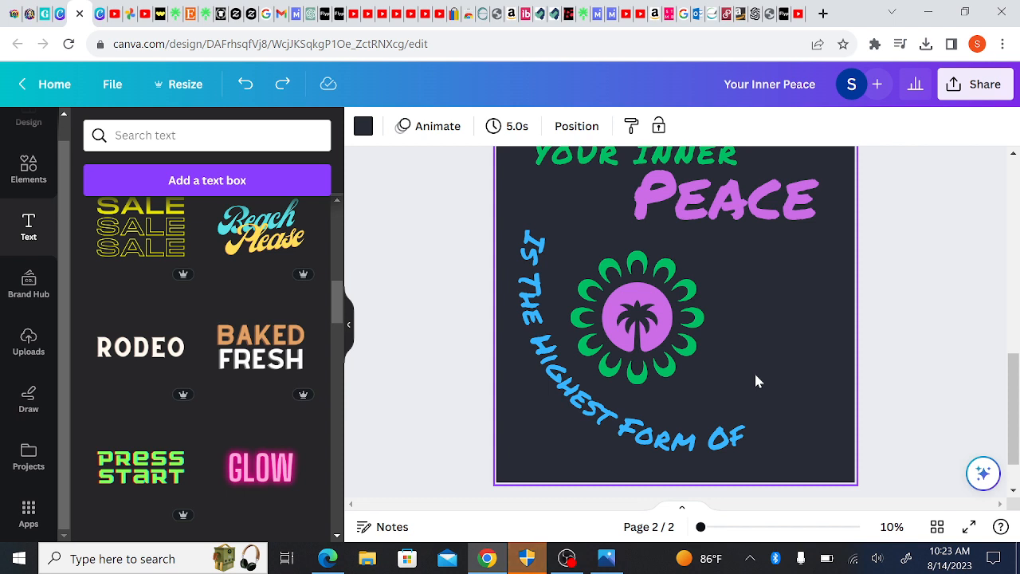
# Add a text box reading "Wealth" and place it below and to the right of the palm tree flower.
pyautogui.press('t')
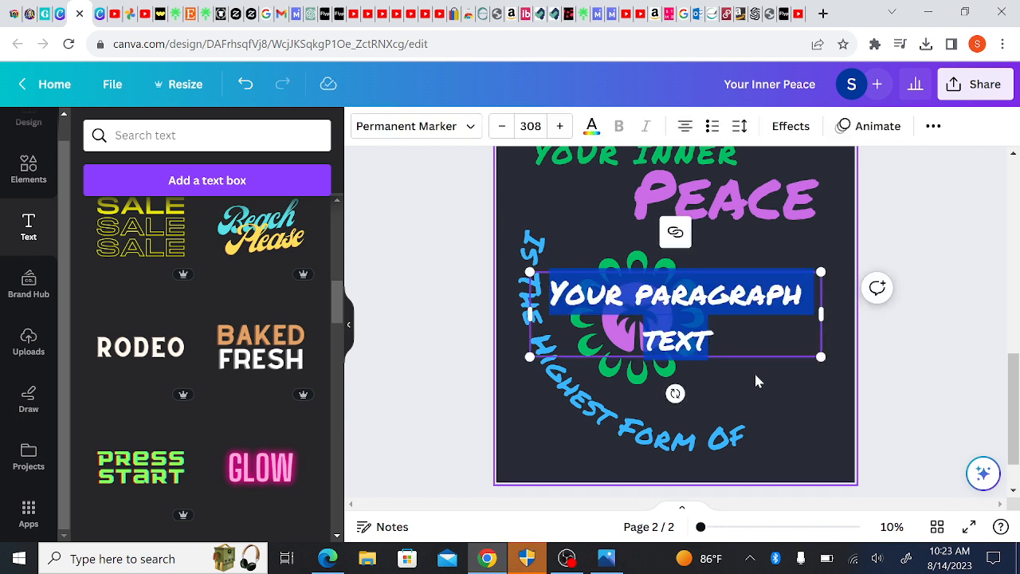
pyautogui.write('Wealth')
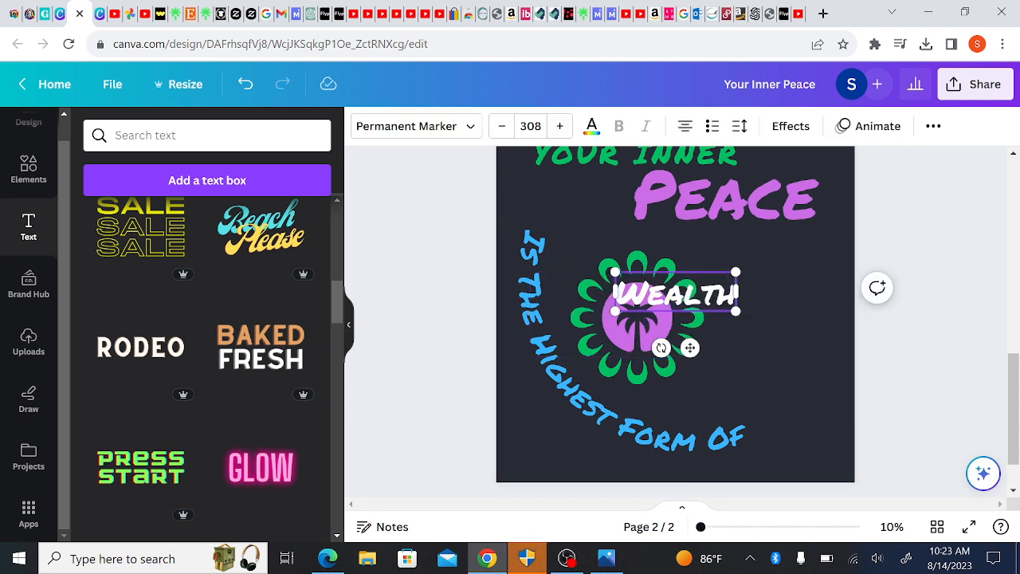
pyautogui.click(759, 336)
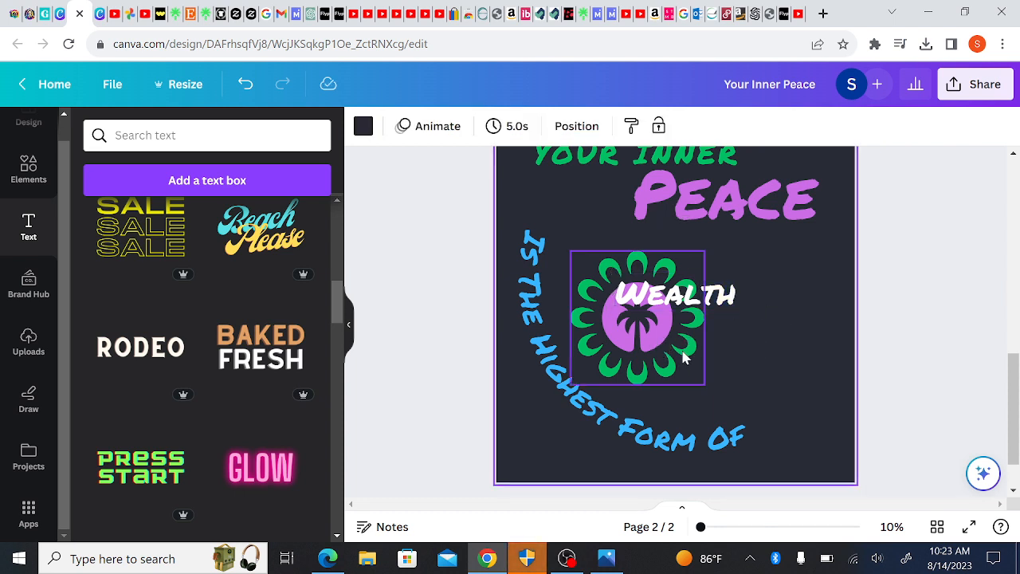
pyautogui.moveTo(687, 302); pyautogui.dragTo(755, 388)
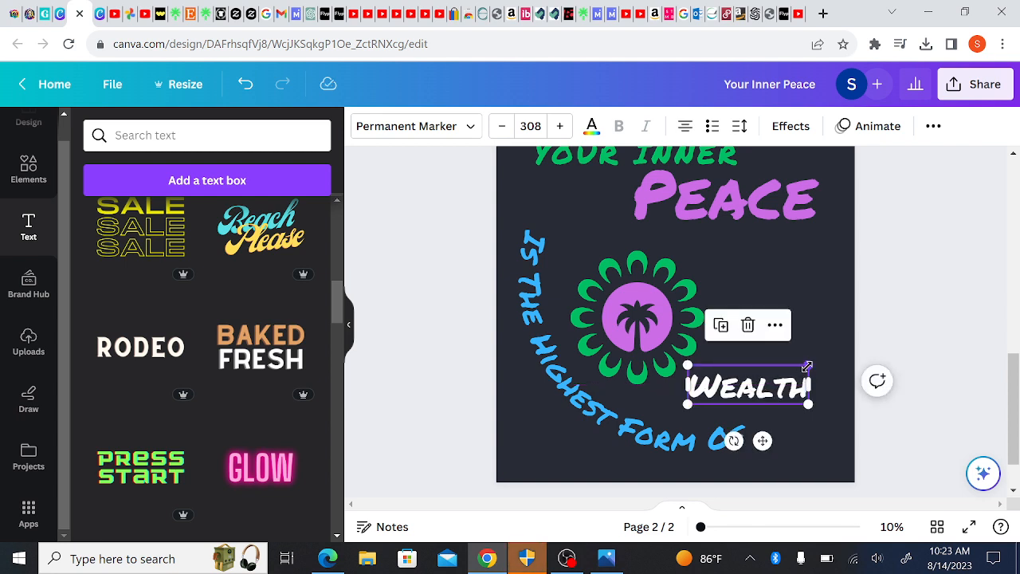
# Enlarge the "Wealth" text to font size 379, keeping it just above the end of the curved text.
pyautogui.moveTo(806, 366); pyautogui.dragTo(775, 380)
pyautogui.click(913, 391)
pyautogui.click(789, 405)
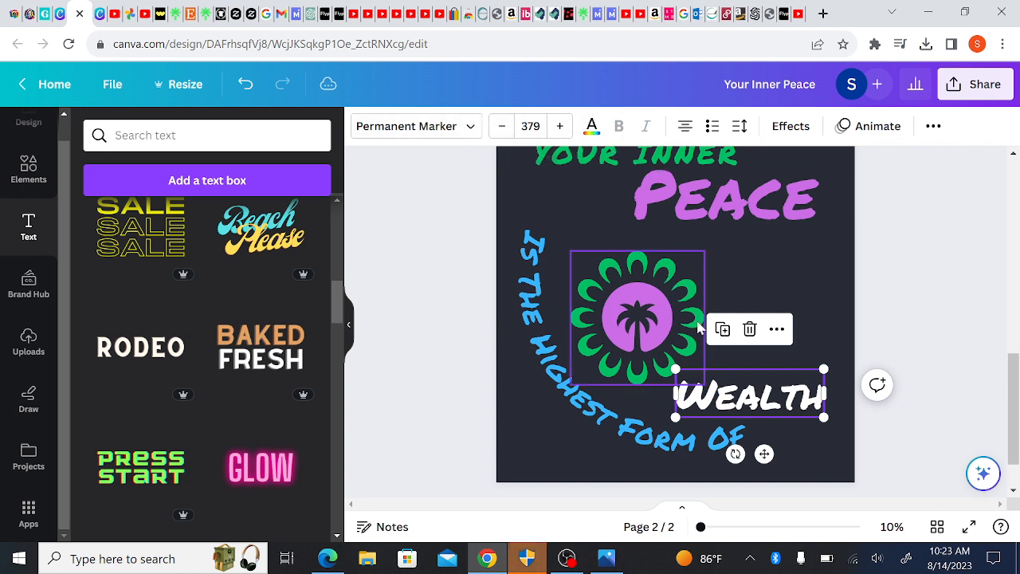
# Color the "Wealth" text with the document's green, #00bf63.
pyautogui.click(592, 125)
pyautogui.click(136, 222)
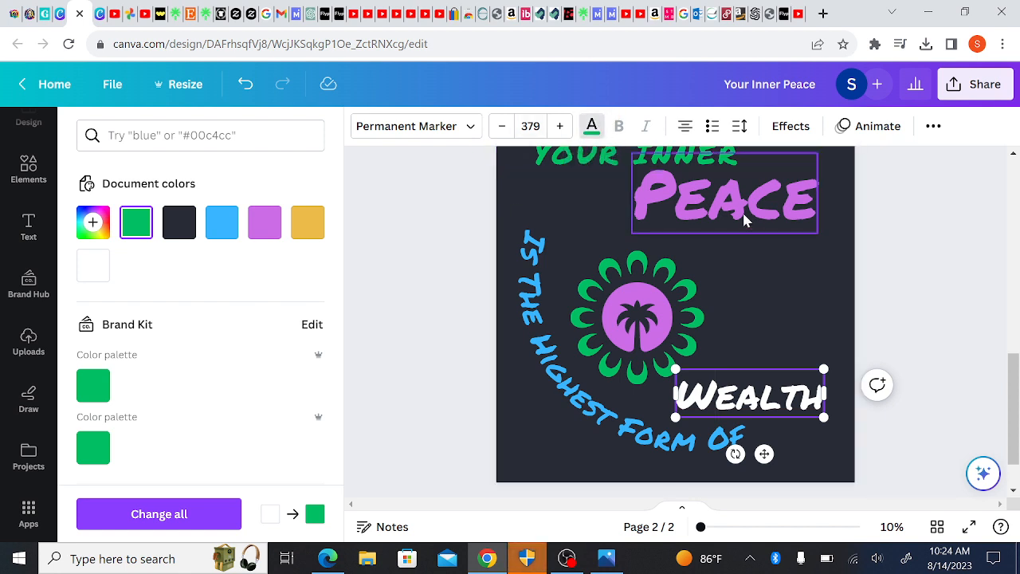
pyautogui.click(941, 266)
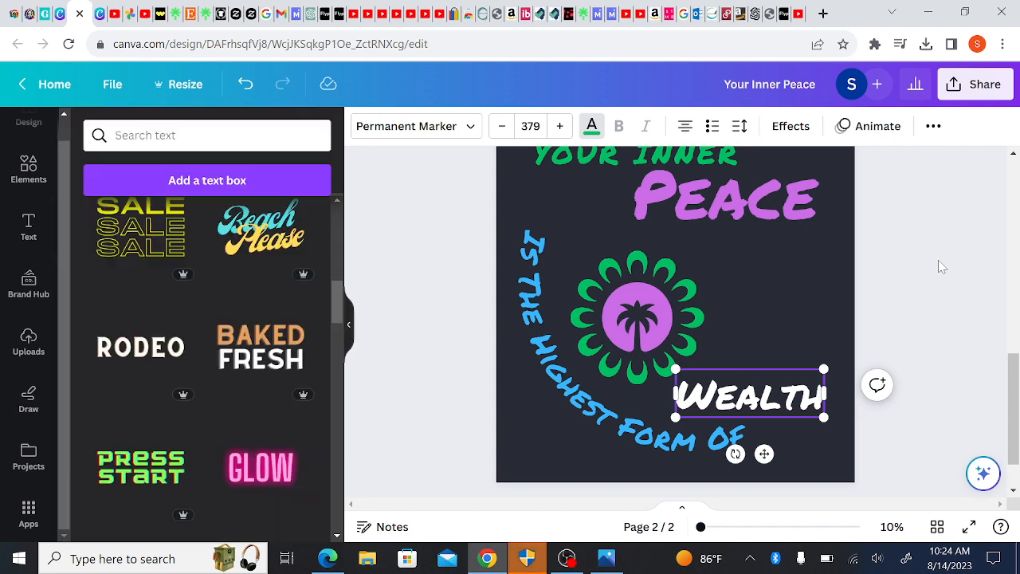
pyautogui.click(921, 354)
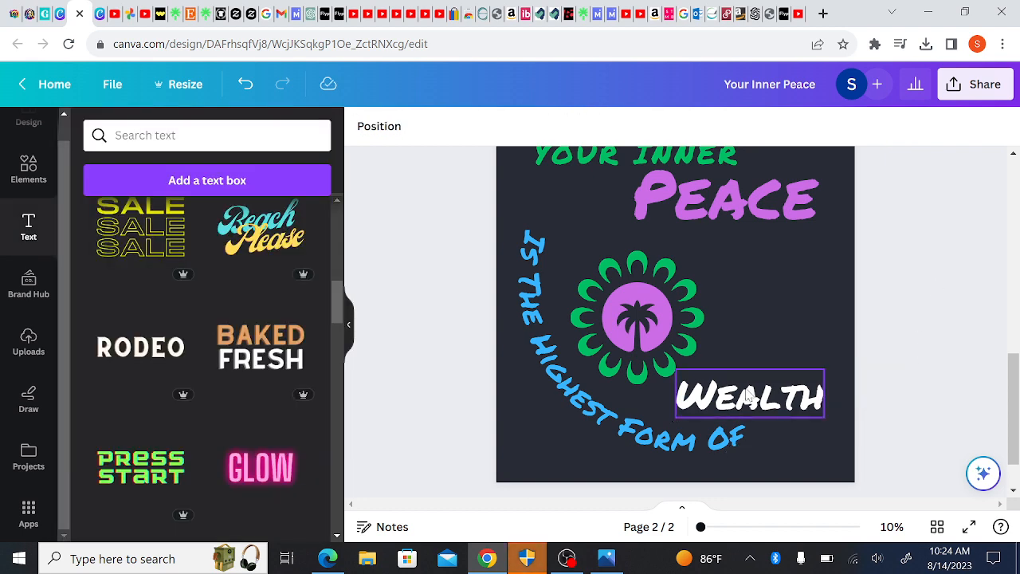
pyautogui.click(789, 395)
pyautogui.click(591, 127)
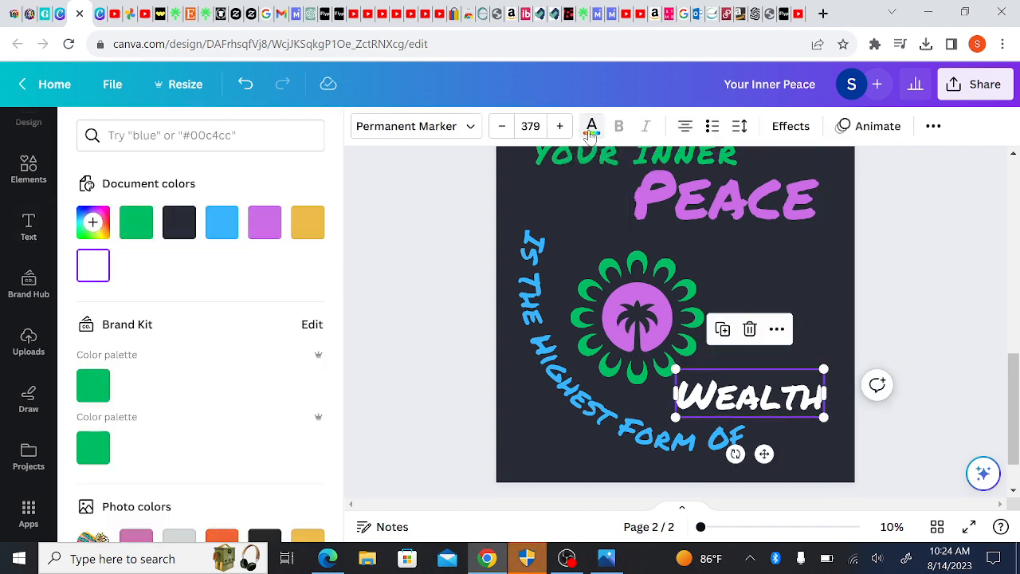
pyautogui.click(128, 227)
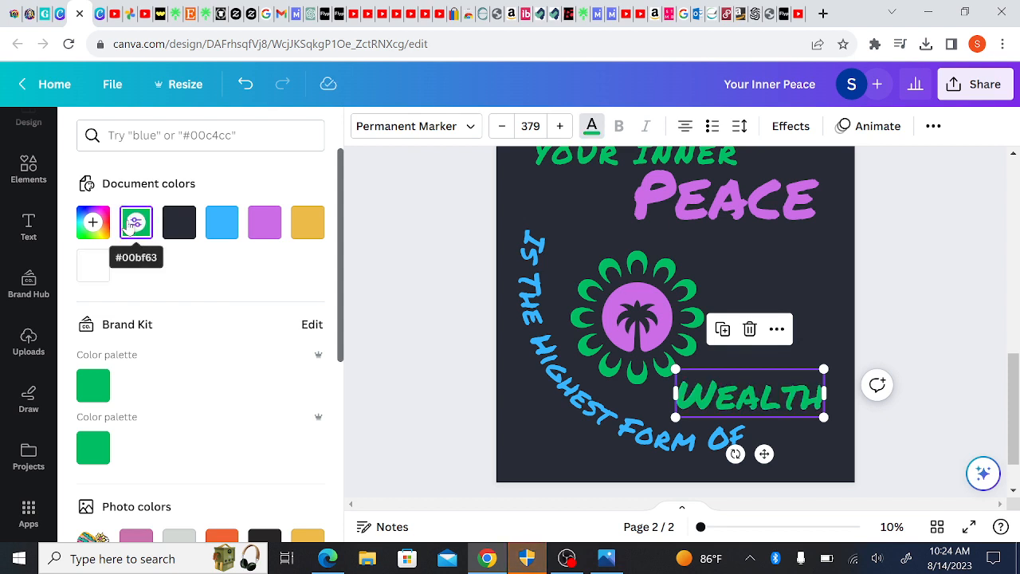
pyautogui.click(937, 373)
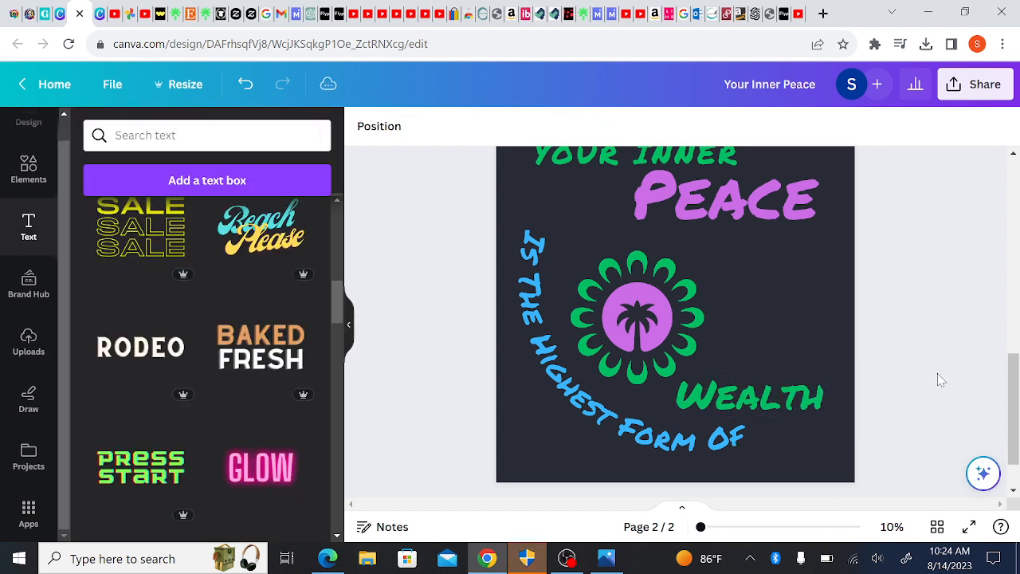
# Color the "Wealth" text with the document's purple to match the "Peace" text.
pyautogui.click(821, 404)
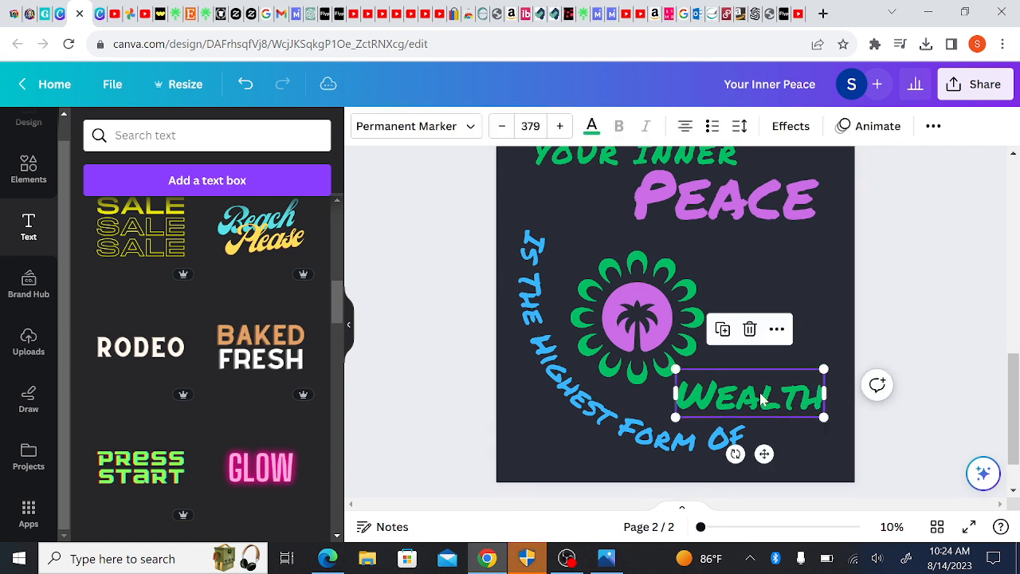
pyautogui.click(591, 127)
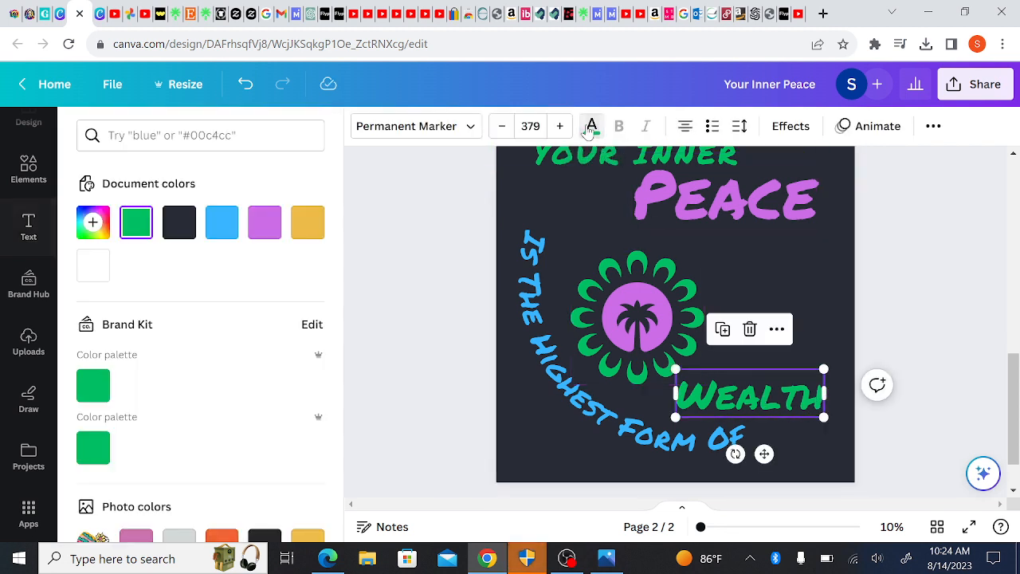
pyautogui.click(265, 225)
pyautogui.click(956, 348)
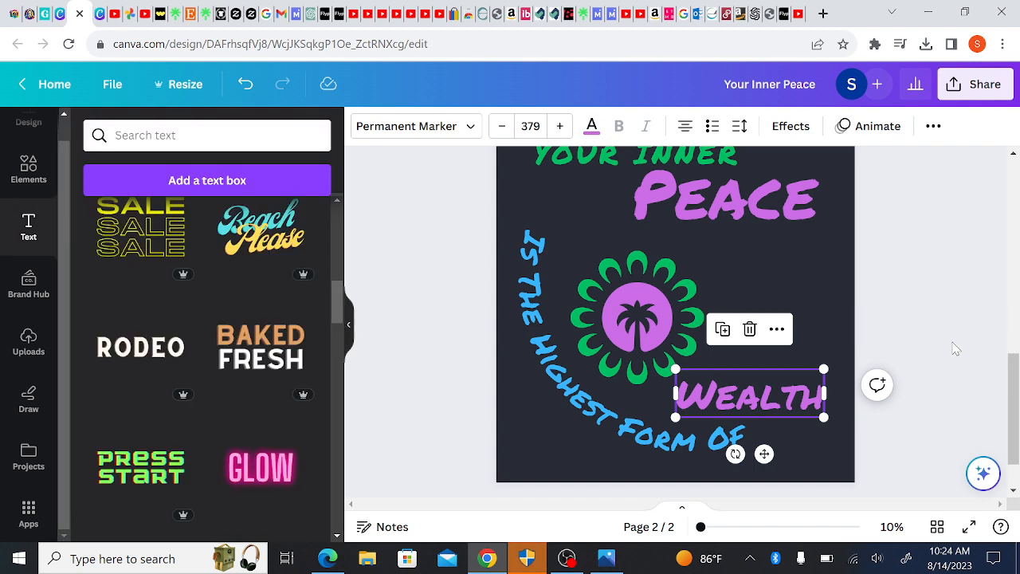
pyautogui.moveTo(1017, 453)
pyautogui.mouseDown()
pyautogui.moveTo(1017, 396)
pyautogui.moveTo(1014, 451)
pyautogui.moveTo(1014, 442)
pyautogui.mouseUp()
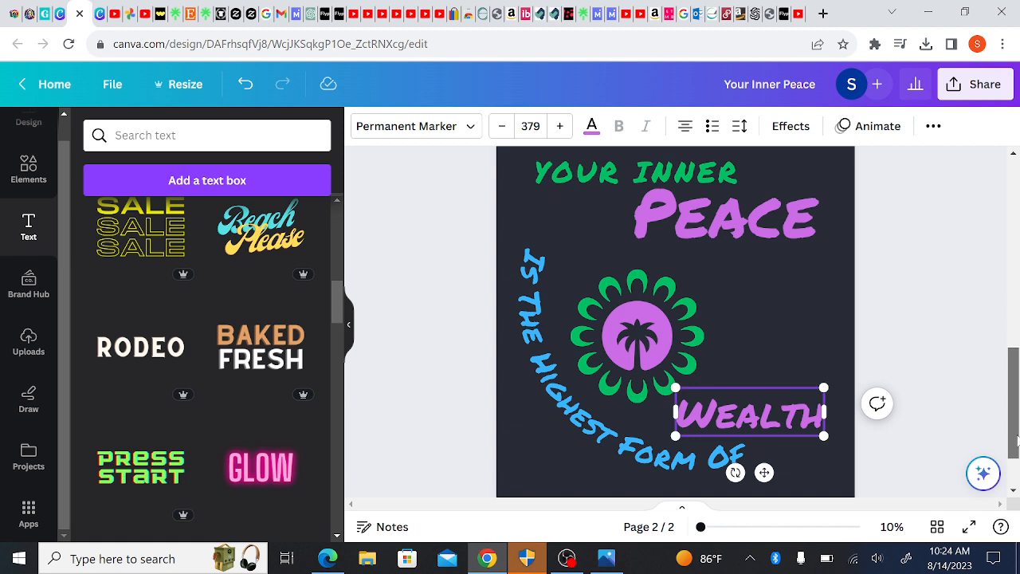
pyautogui.click(781, 326)
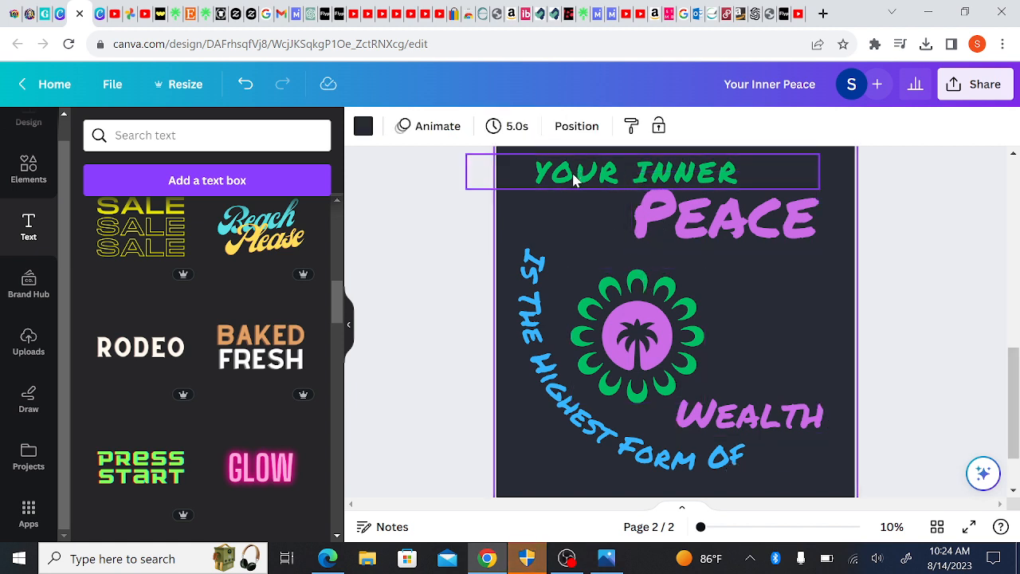
# Enlarge the "Your Inner" text toward the page's left edge to font size 287.
pyautogui.moveTo(1016, 420); pyautogui.dragTo(1016, 404)
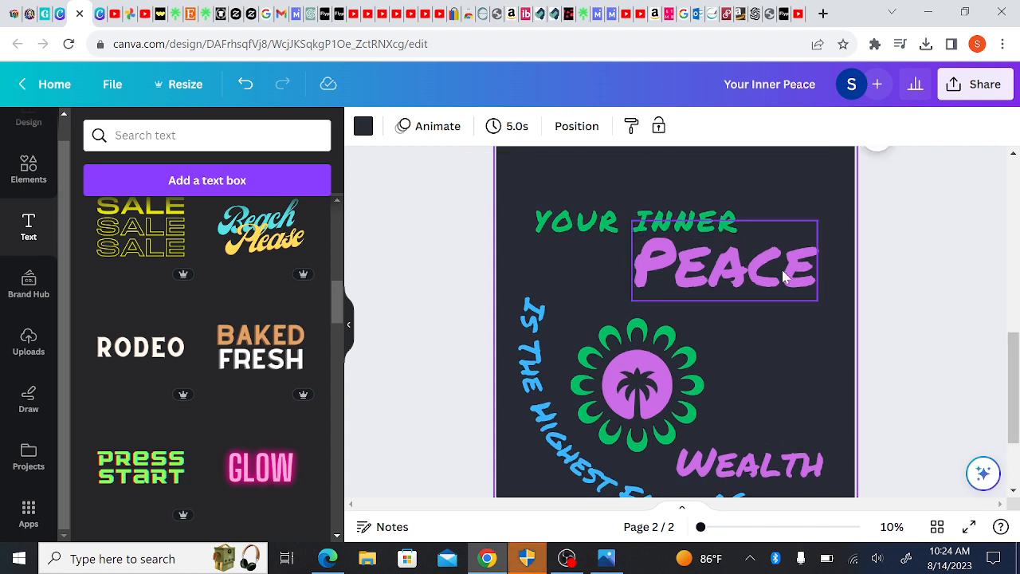
pyautogui.click(606, 223)
pyautogui.moveTo(466, 199); pyautogui.dragTo(449, 187)
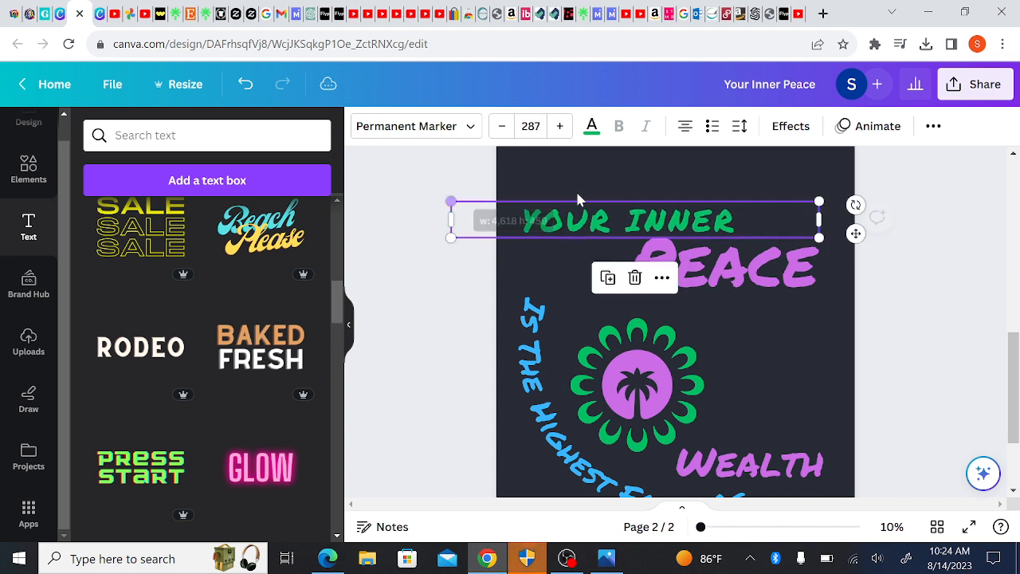
pyautogui.click(957, 279)
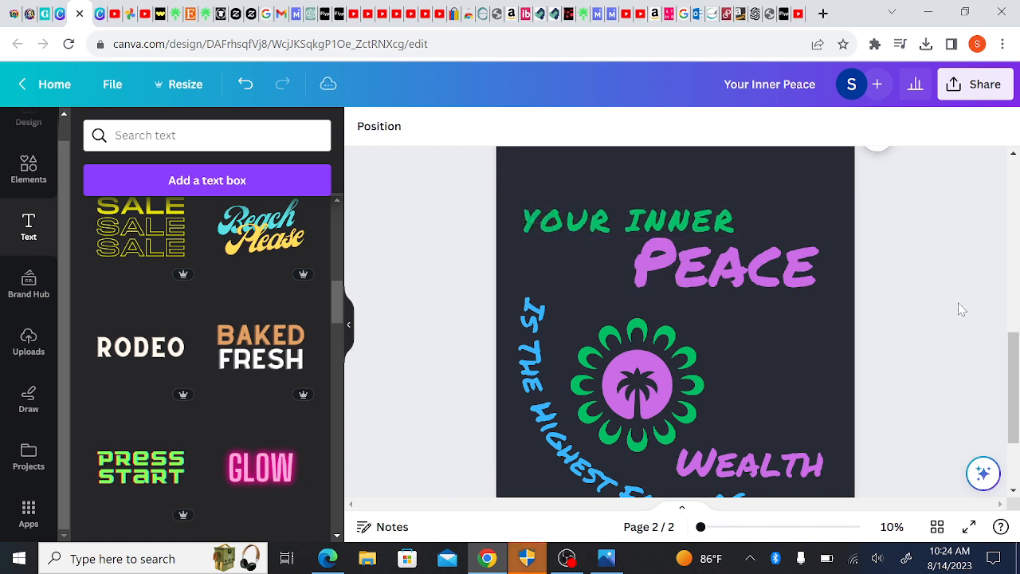
# Move the "Wealth" text slightly down, closer to the end of the curved text.
pyautogui.moveTo(1007, 358); pyautogui.dragTo(1013, 406)
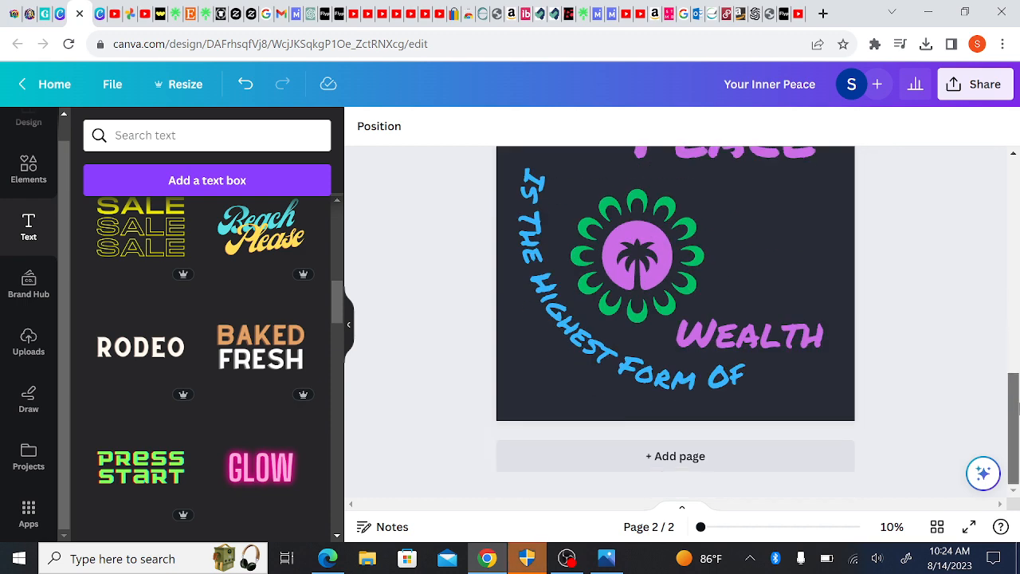
pyautogui.click(770, 344)
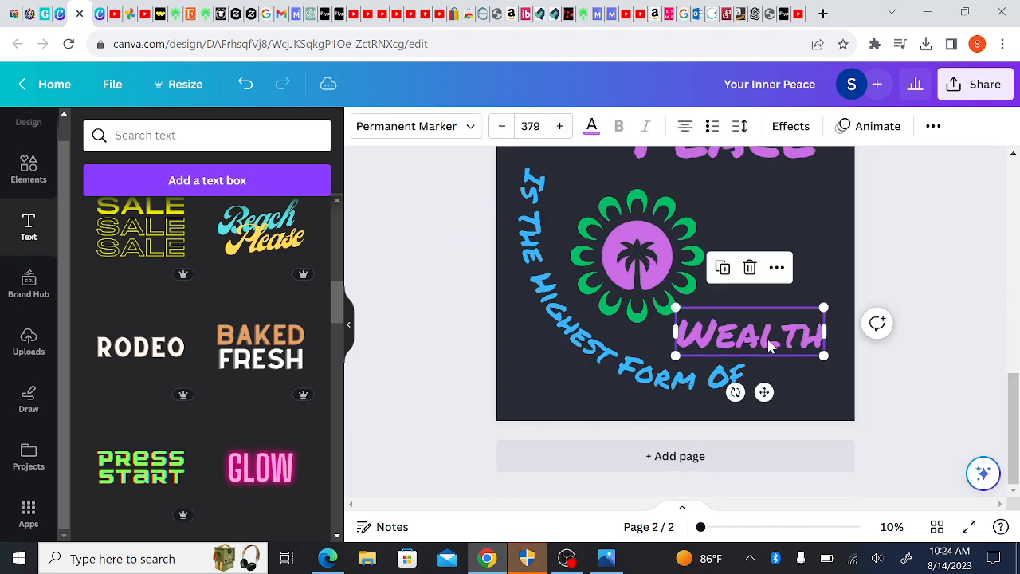
pyautogui.moveTo(767, 344); pyautogui.dragTo(767, 351)
# Enlarge the curved "Is The Highest Form Of" text to font size 305 and shift it slightly left.
pyautogui.click(745, 374)
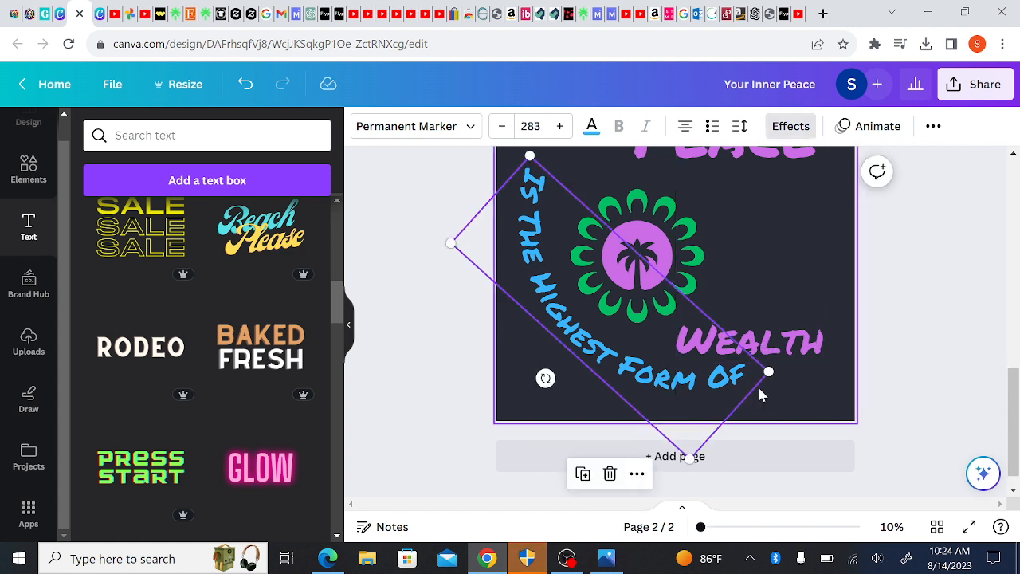
pyautogui.moveTo(770, 370); pyautogui.dragTo(793, 374)
pyautogui.moveTo(1010, 385); pyautogui.dragTo(1009, 357)
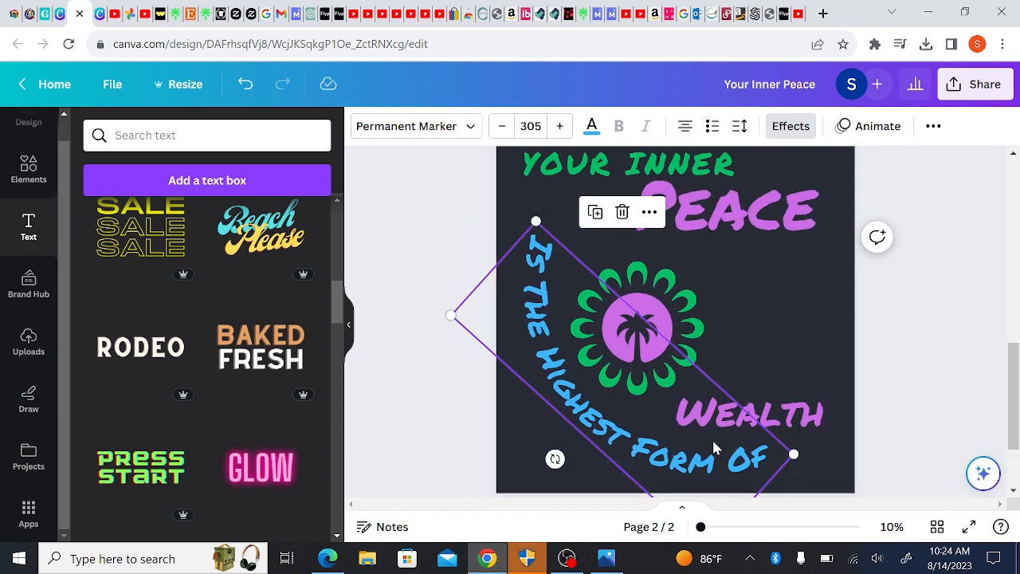
pyautogui.moveTo(668, 461); pyautogui.dragTo(647, 456)
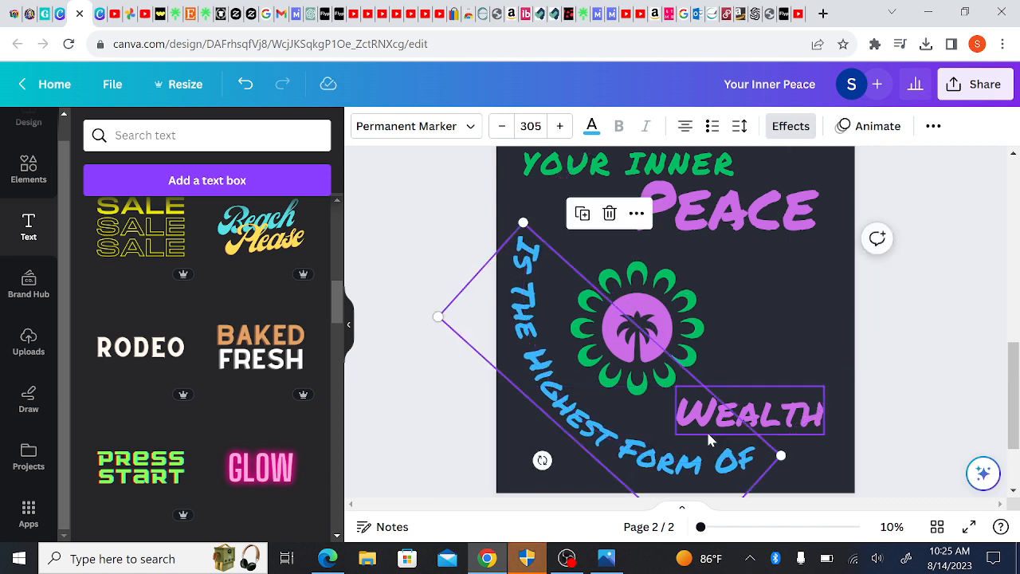
# Enlarge the "Wealth" text to font size 419, extending it toward the page's right edge.
pyautogui.click(772, 430)
pyautogui.moveTo(827, 385); pyautogui.dragTo(933, 392)
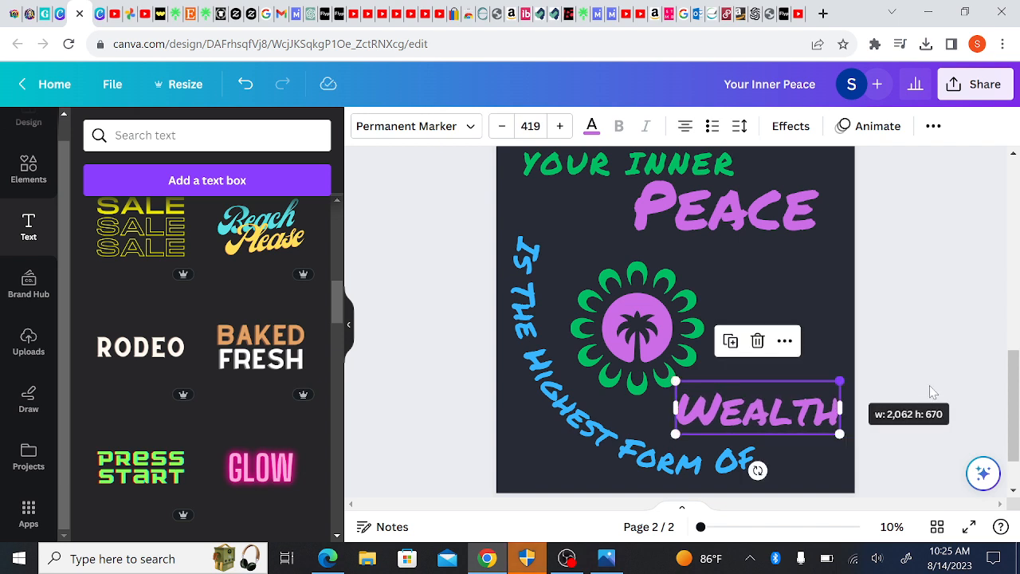
pyautogui.click(1003, 349)
pyautogui.moveTo(1017, 367); pyautogui.dragTo(1017, 390)
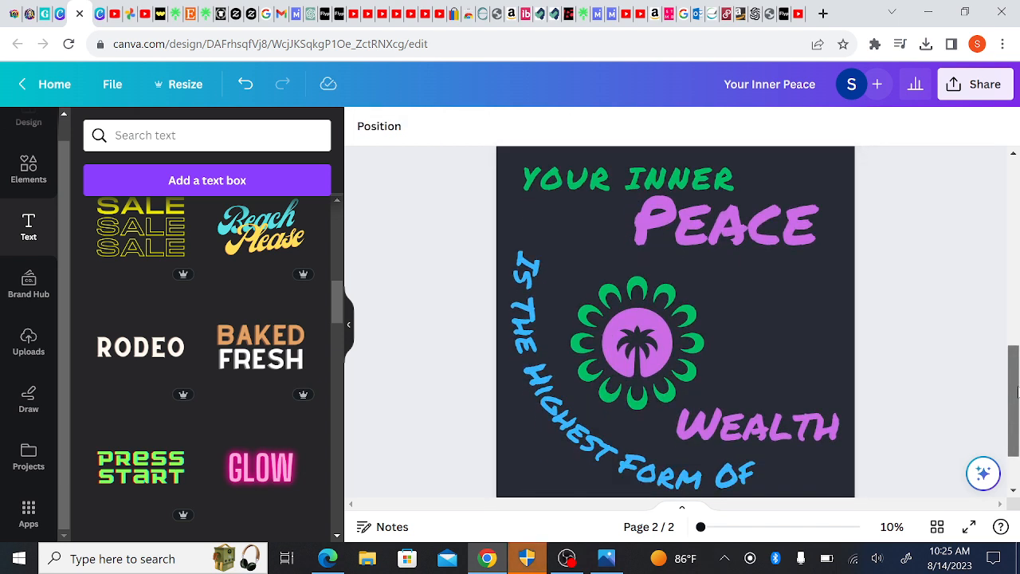
pyautogui.click(622, 352)
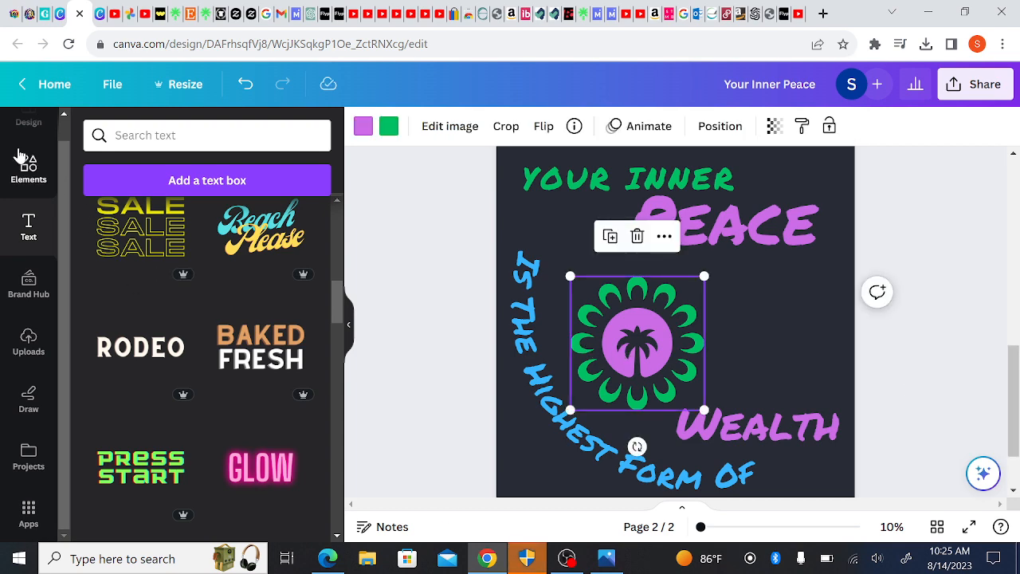
pyautogui.click(26, 175)
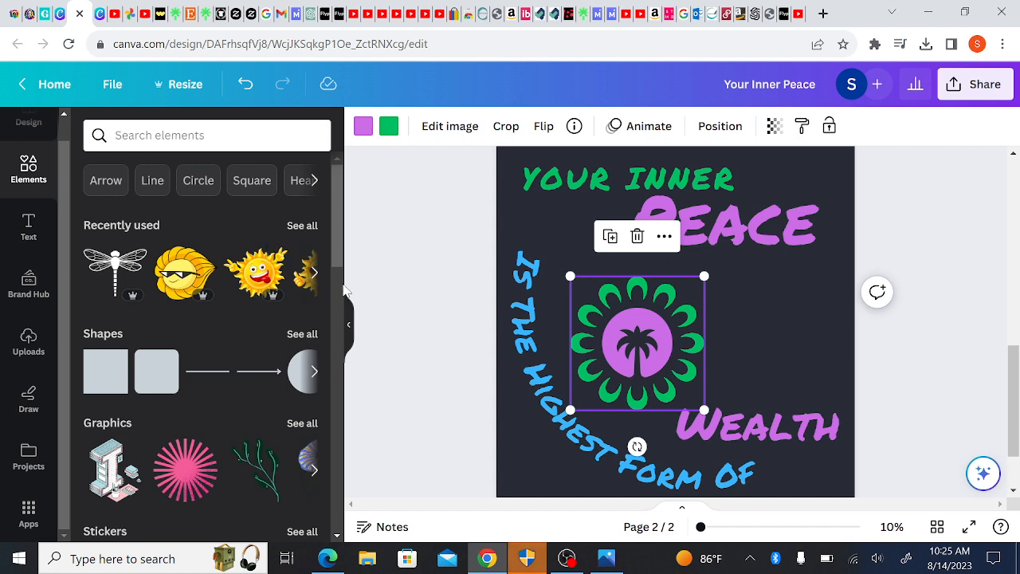
pyautogui.scroll(-4, 345, 291)
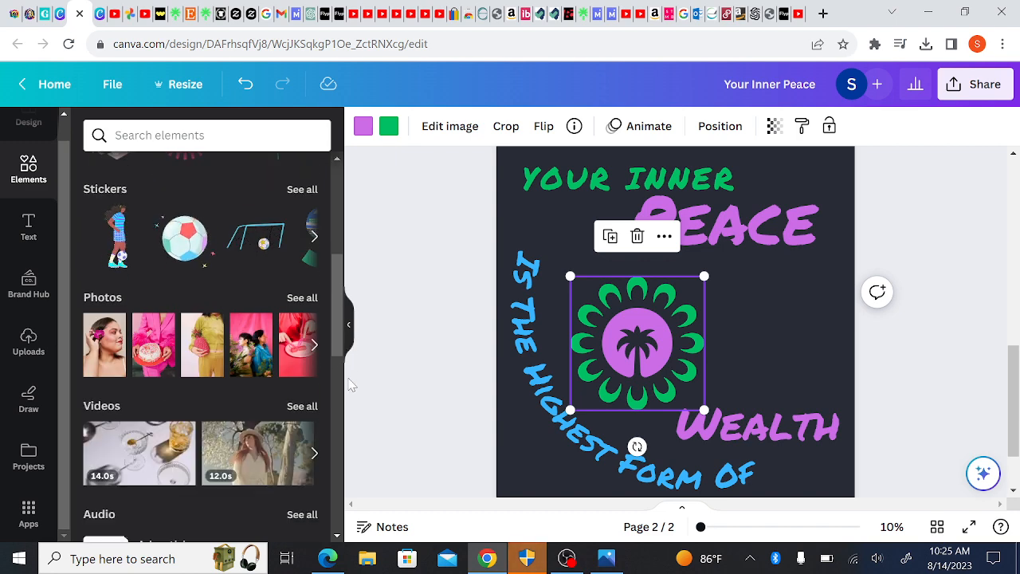
pyautogui.scroll(-4, 338, 477)
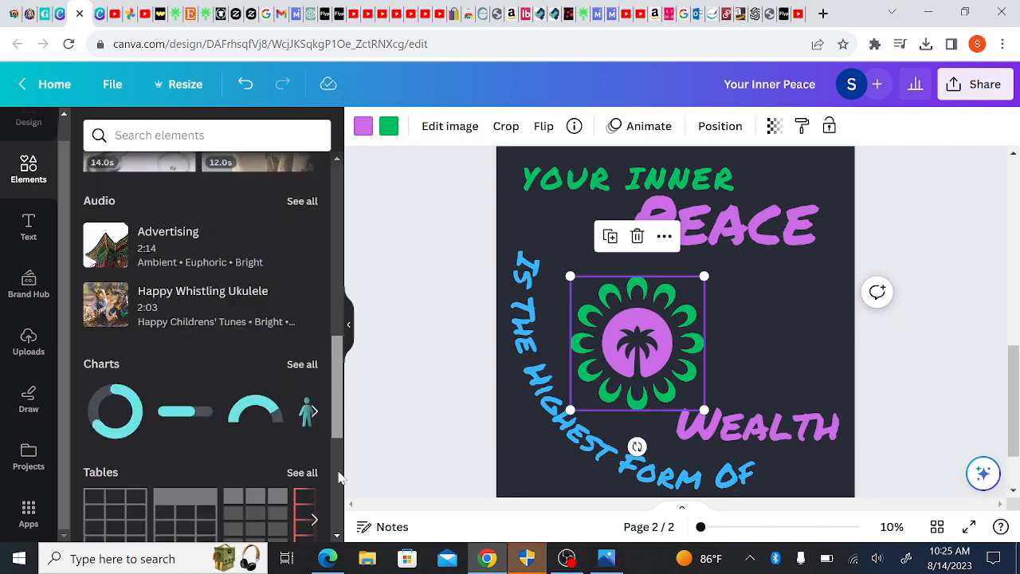
pyautogui.moveTo(340, 478); pyautogui.dragTo(325, 242)
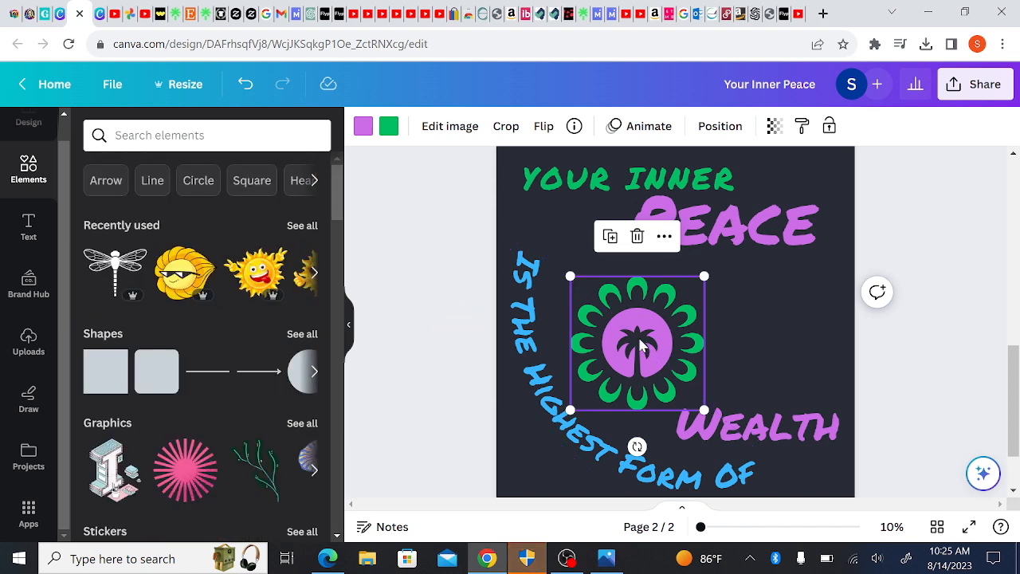
# Duplicate the palm-tree flower, place the copy to its right between "Peace" and "Wealth", and shrink it to a bit over half size.
pyautogui.click(609, 237)
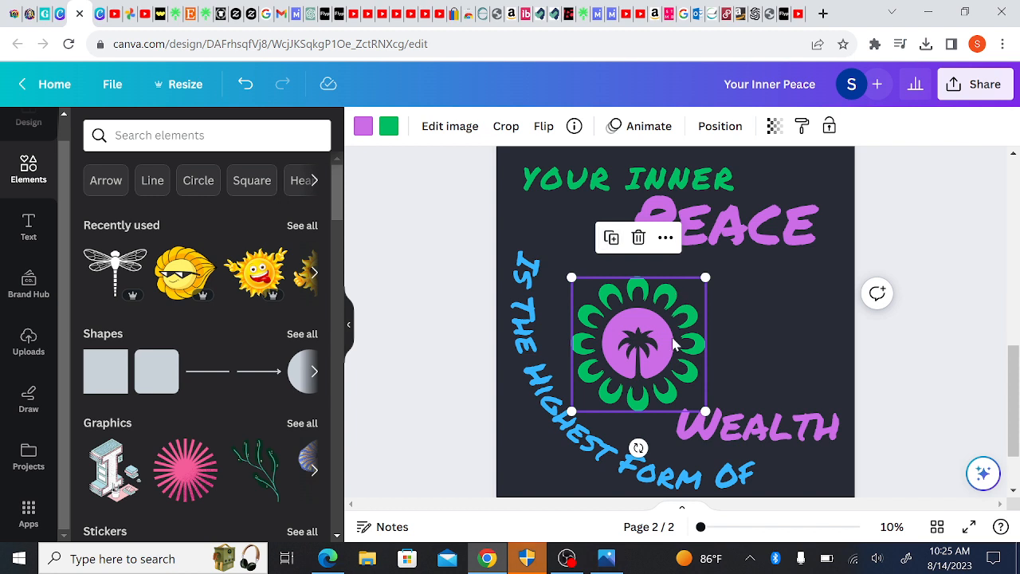
pyautogui.moveTo(673, 344); pyautogui.dragTo(808, 327)
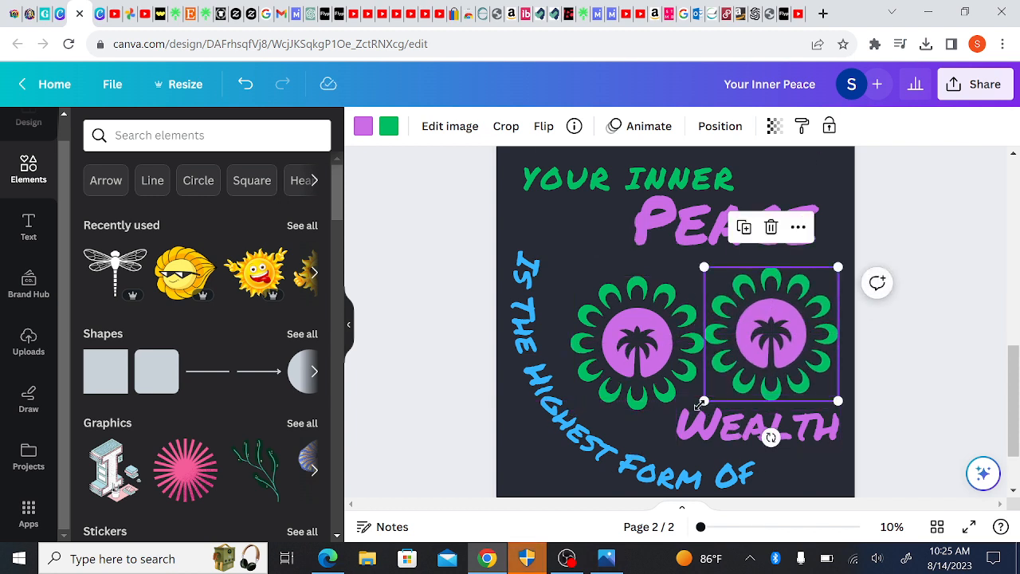
pyautogui.moveTo(699, 403); pyautogui.dragTo(753, 326)
pyautogui.click(927, 325)
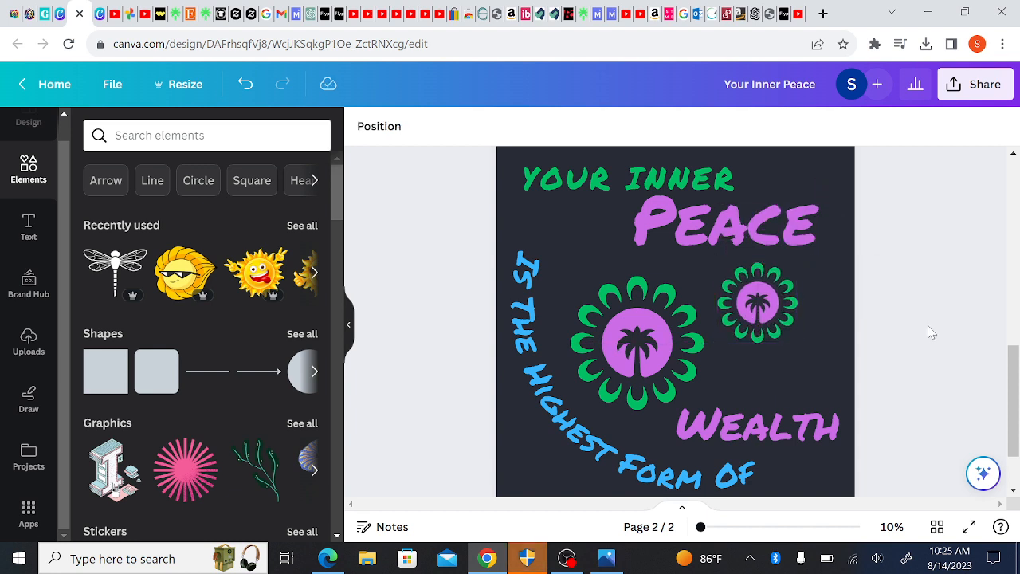
# Duplicate the smaller palm-tree flower and place the copy beneath "Your Inner", just left of "Peace".
pyautogui.click(777, 287)
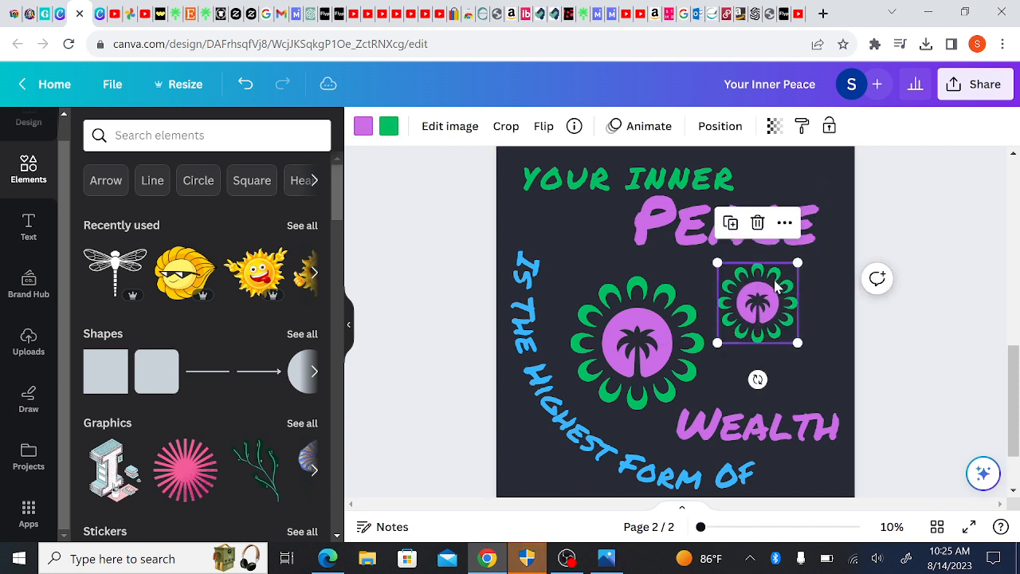
pyautogui.click(731, 225)
pyautogui.moveTo(753, 296); pyautogui.dragTo(576, 229)
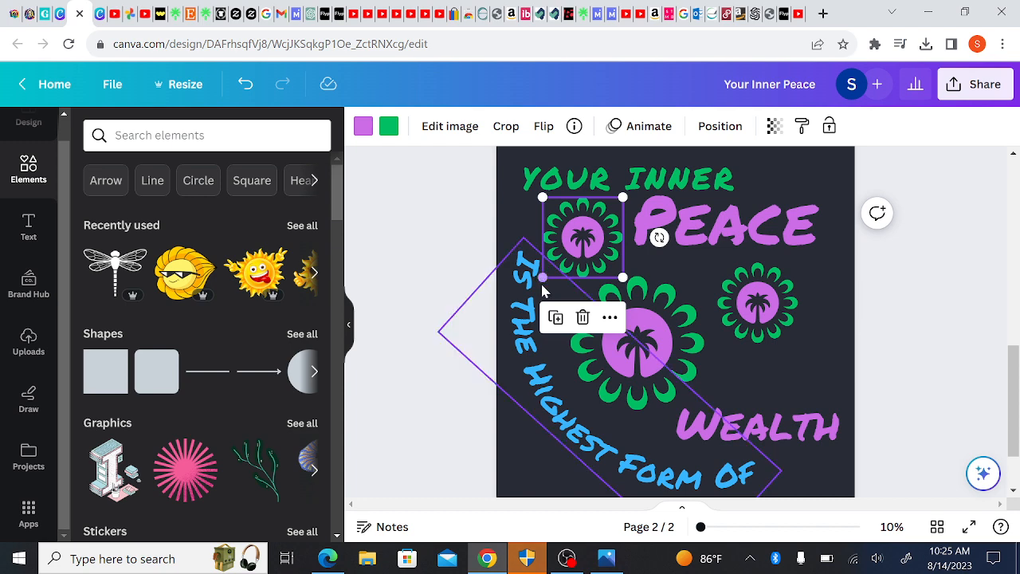
pyautogui.moveTo(540, 276); pyautogui.dragTo(571, 269)
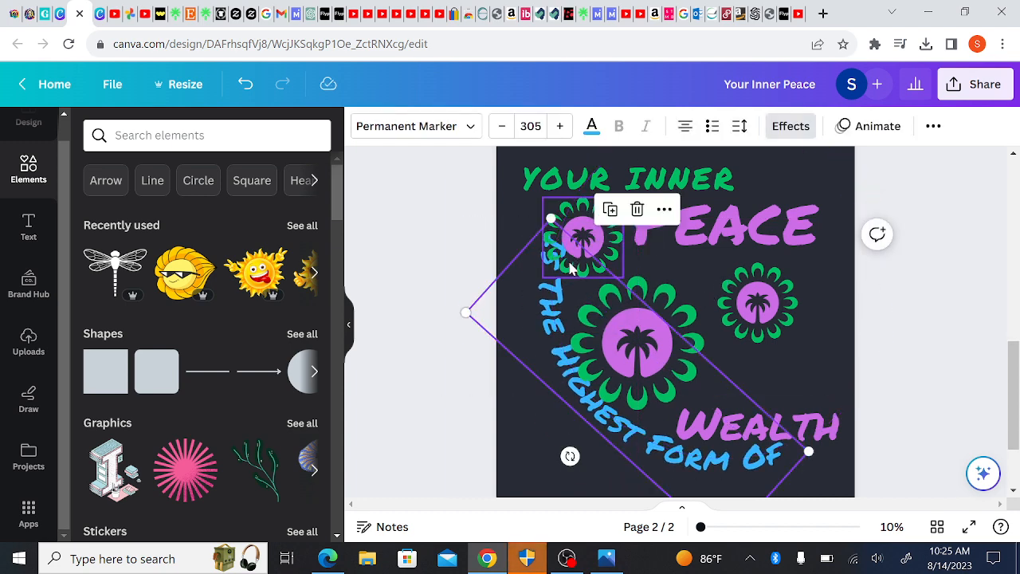
pyautogui.hotkey('ctrl', 'z')
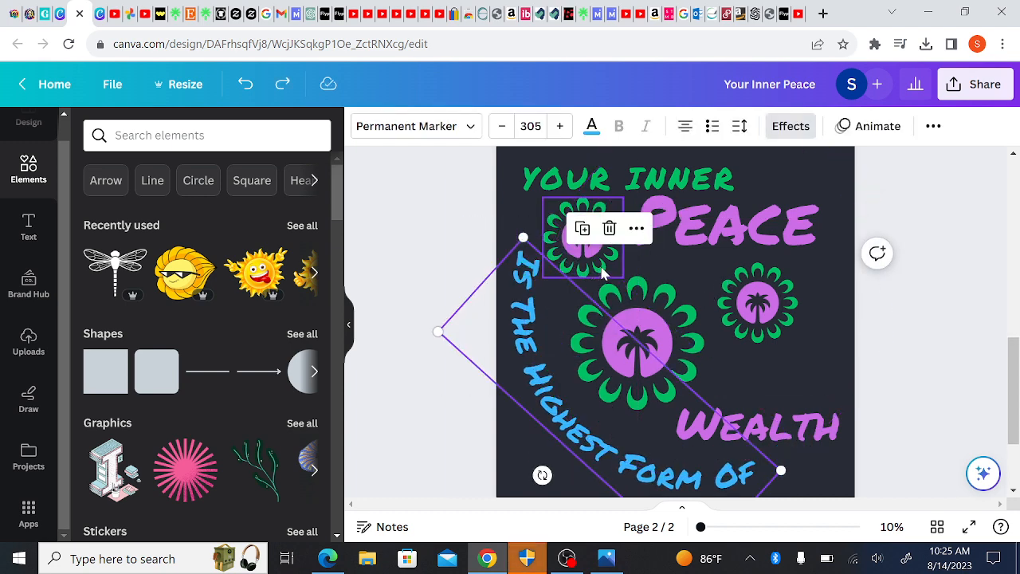
# Shrink the flower copy beneath "Your Inner" so it sits clear of the curved text and "Peace".
pyautogui.click(603, 274)
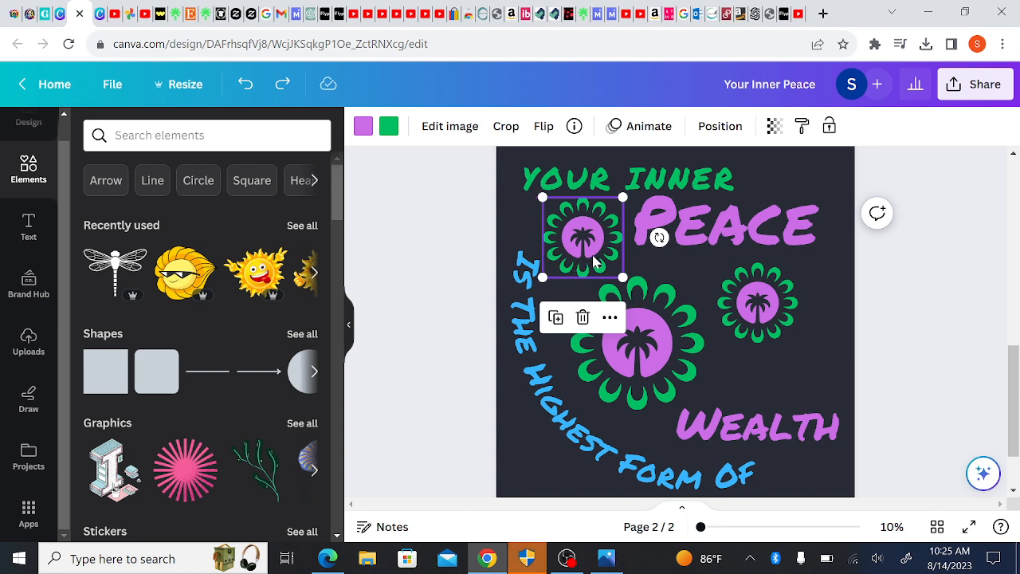
pyautogui.moveTo(623, 275); pyautogui.dragTo(607, 263)
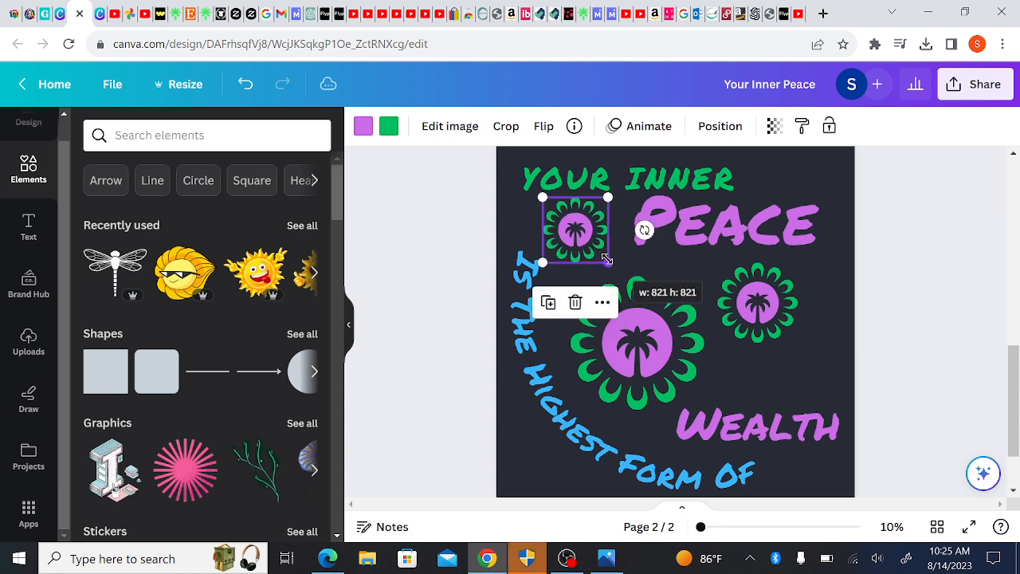
pyautogui.moveTo(546, 257); pyautogui.dragTo(574, 238)
pyautogui.click(920, 337)
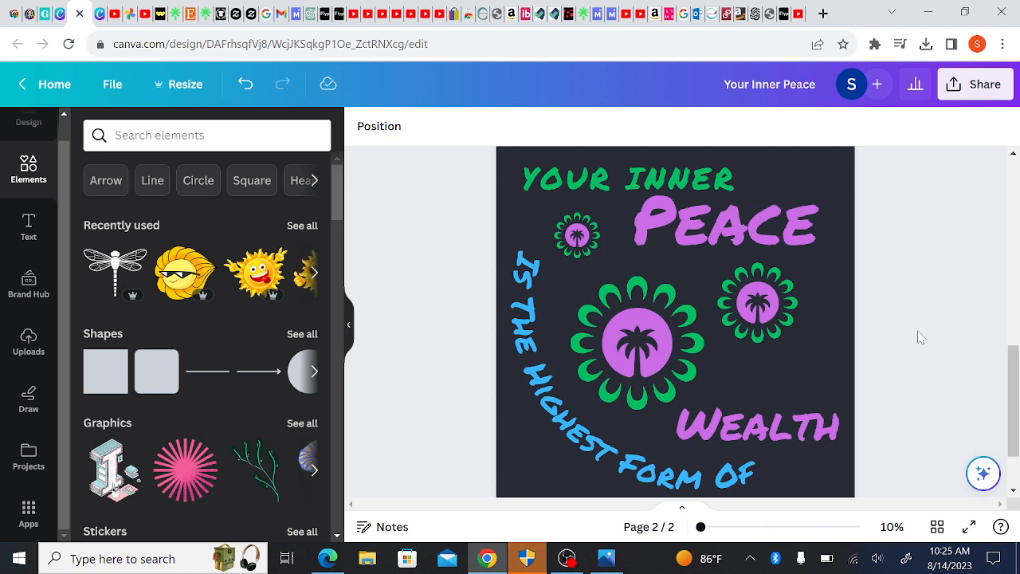
pyautogui.moveTo(1010, 410); pyautogui.dragTo(988, 207)
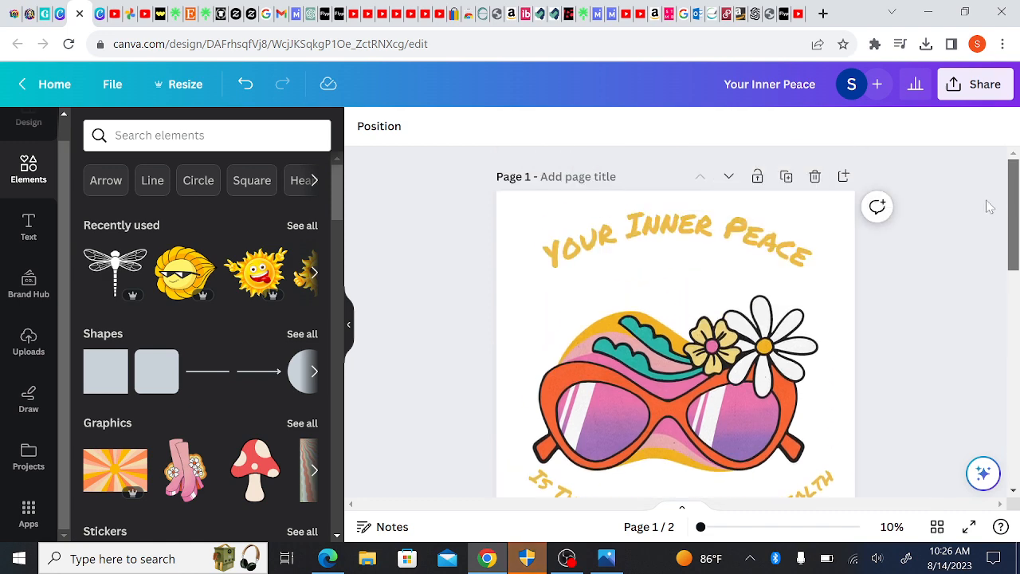
pyautogui.scroll(-5, 989, 207)
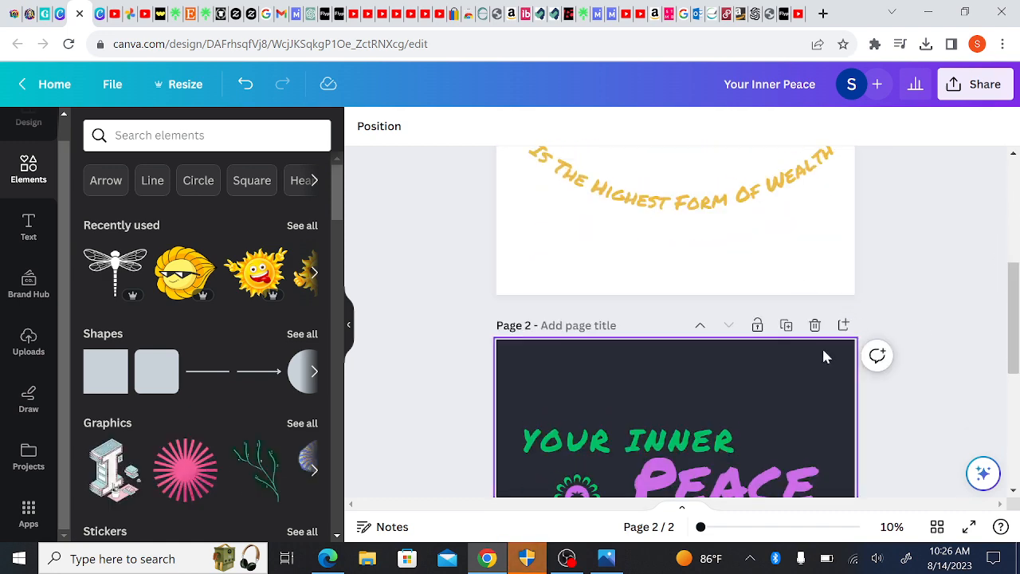
pyautogui.click(815, 325)
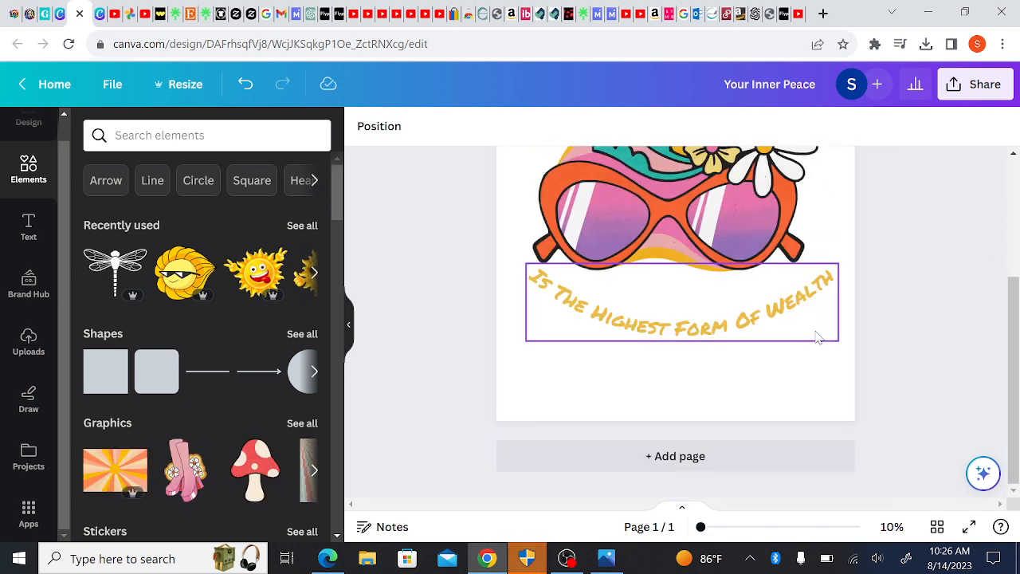
pyautogui.hotkey('ctrl', 'z')
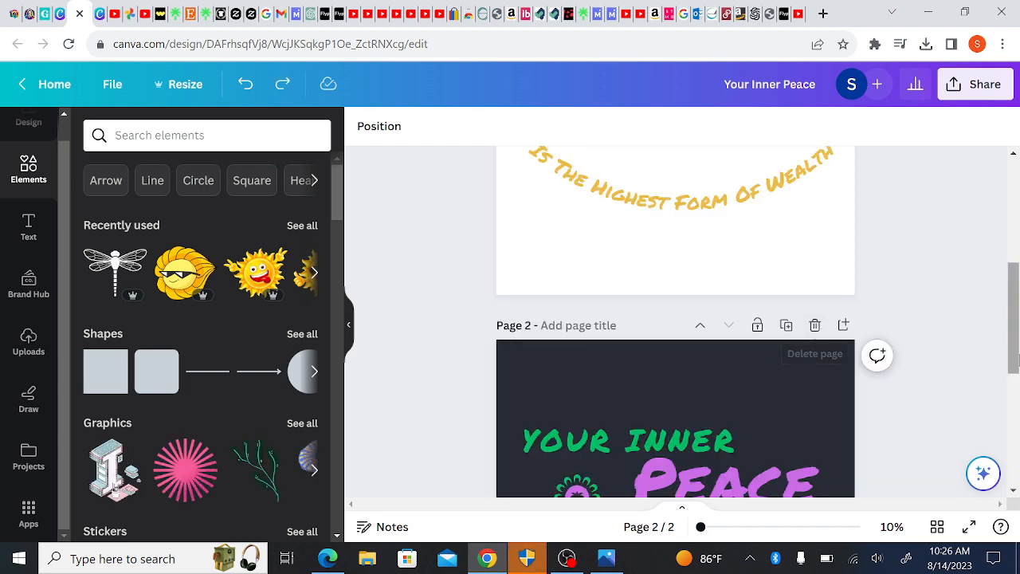
# Delete page 1 with the sunglasses design.
pyautogui.moveTo(1015, 342); pyautogui.dragTo(1015, 239)
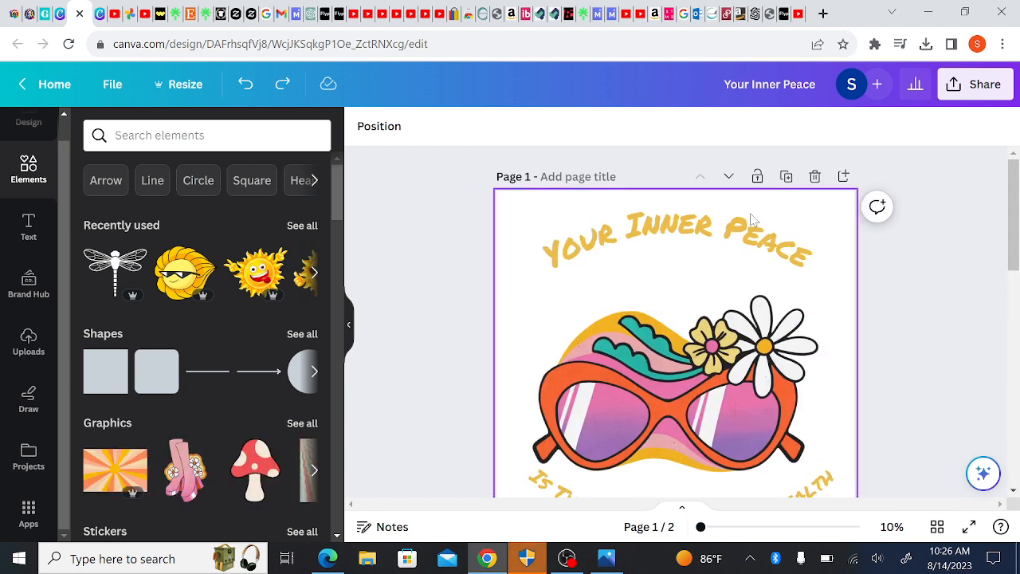
pyautogui.click(814, 177)
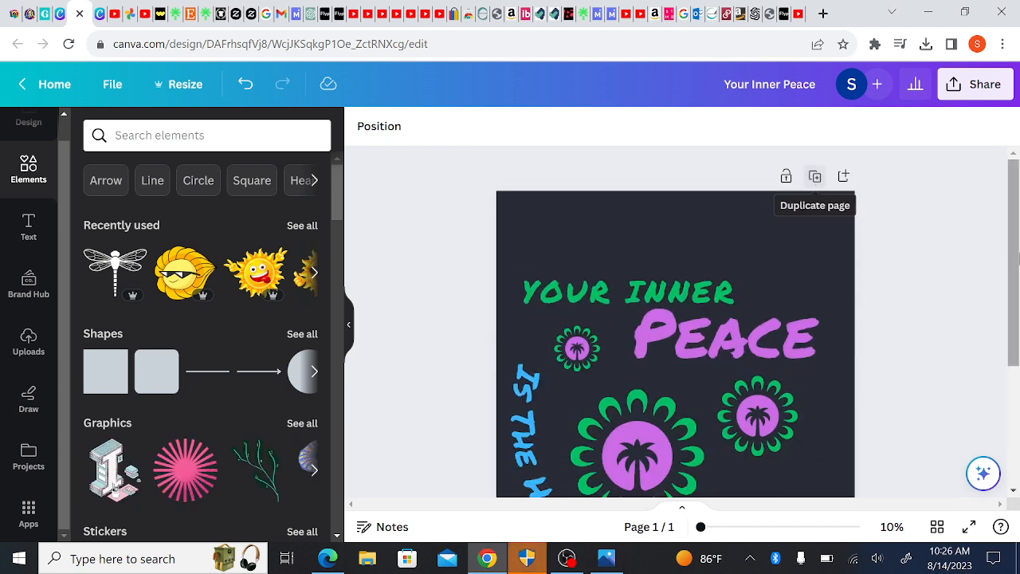
# Duplicate the small flower left of "Peace", place the copy right of "Your Inner" above "Peace", and shrink it further.
pyautogui.moveTo(1018, 271); pyautogui.dragTo(1018, 316)
pyautogui.click(568, 265)
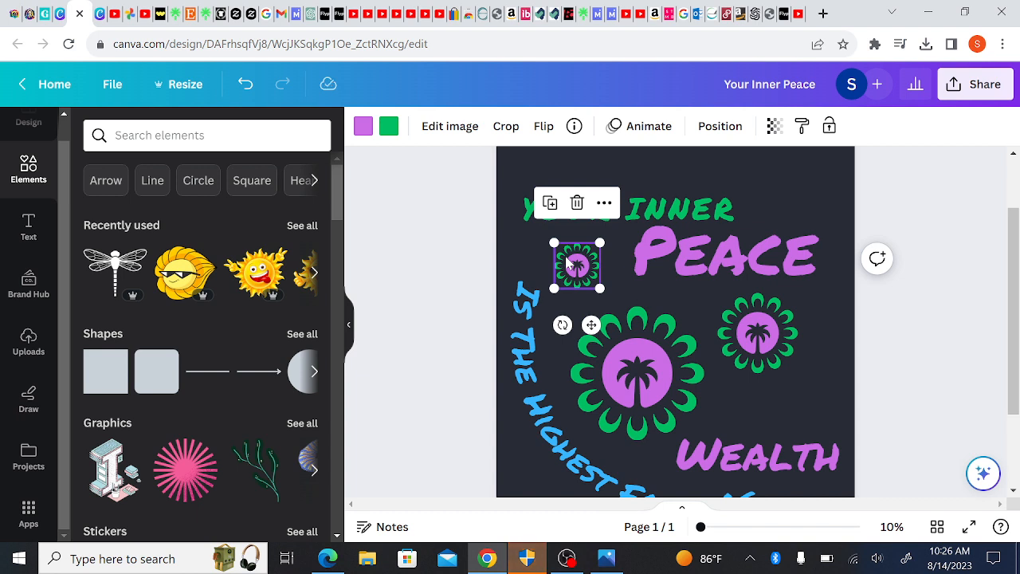
pyautogui.click(550, 205)
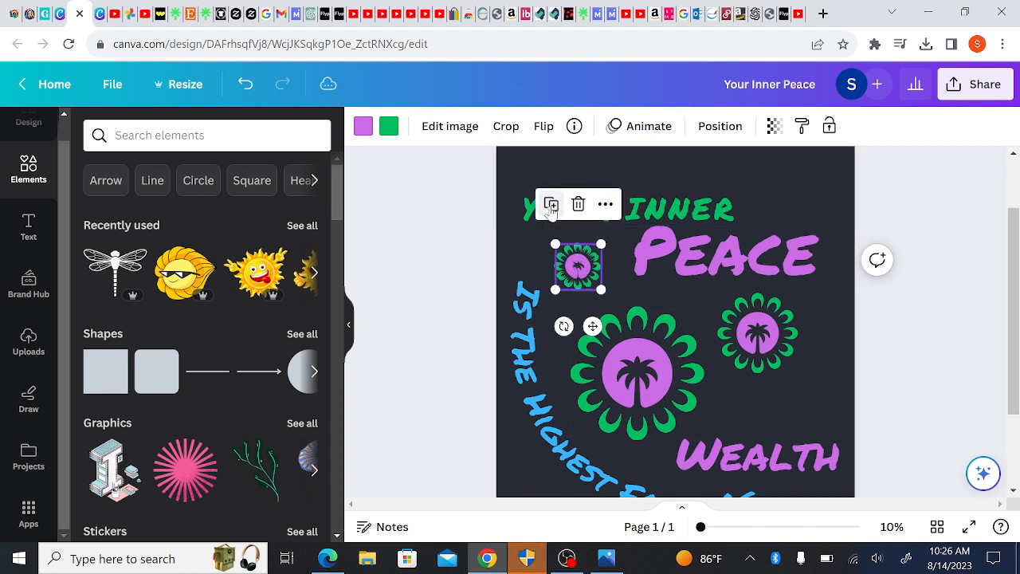
pyautogui.moveTo(577, 265); pyautogui.dragTo(778, 184)
pyautogui.moveTo(757, 229); pyautogui.dragTo(779, 212)
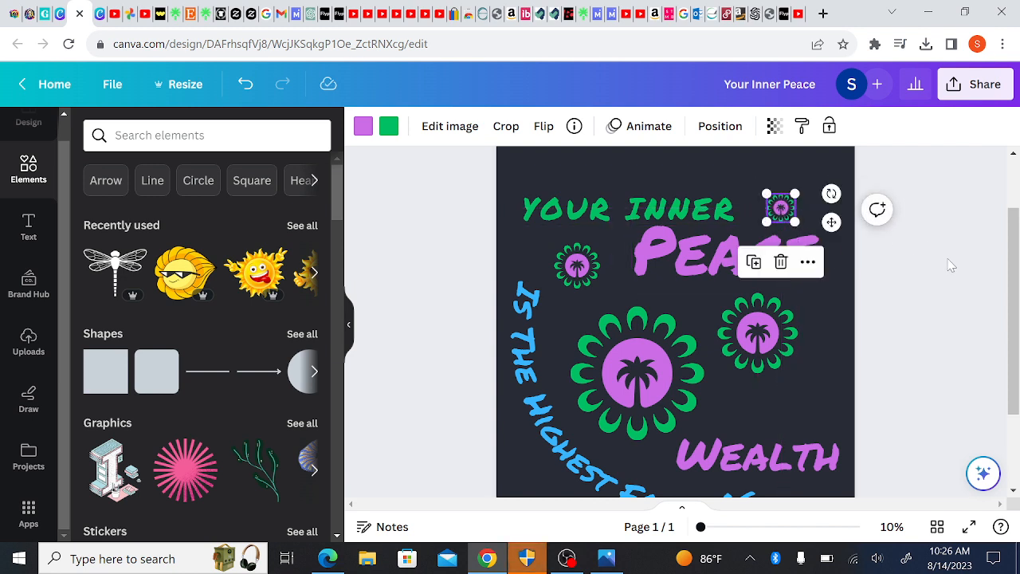
pyautogui.click(950, 266)
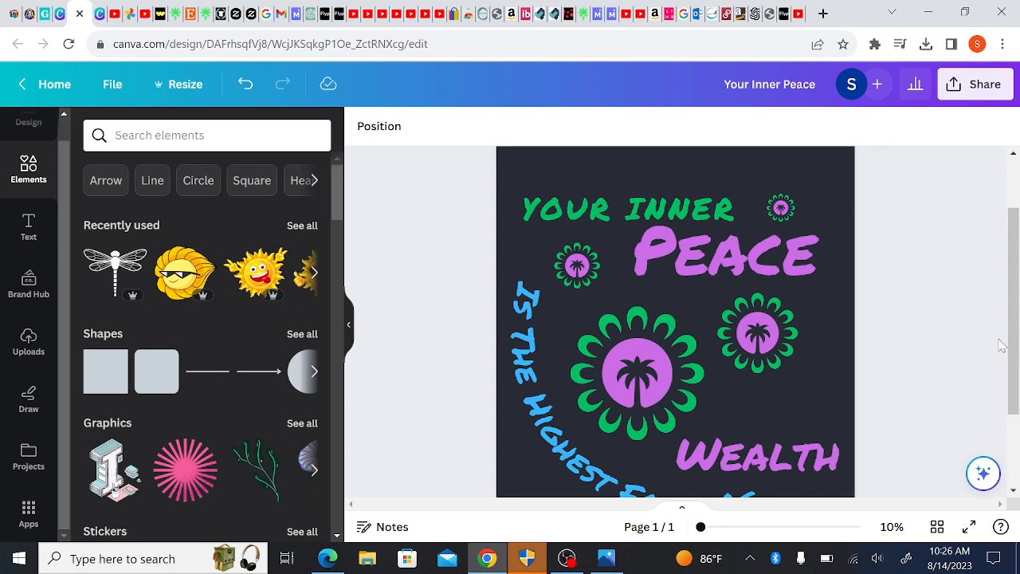
# Duplicate the tiny flower beside "Your Inner" and place the copy just above the end of "Wealth".
pyautogui.moveTo(1017, 360)
pyautogui.mouseDown()
pyautogui.moveTo(1017, 434)
pyautogui.moveTo(1017, 323)
pyautogui.moveTo(1017, 341)
pyautogui.mouseUp()
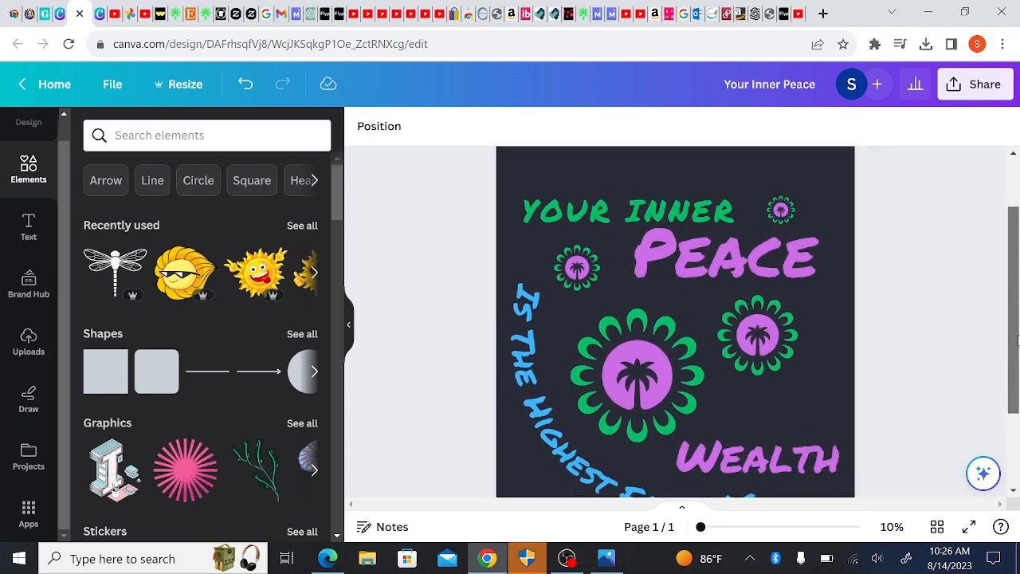
pyautogui.click(781, 209)
pyautogui.click(753, 264)
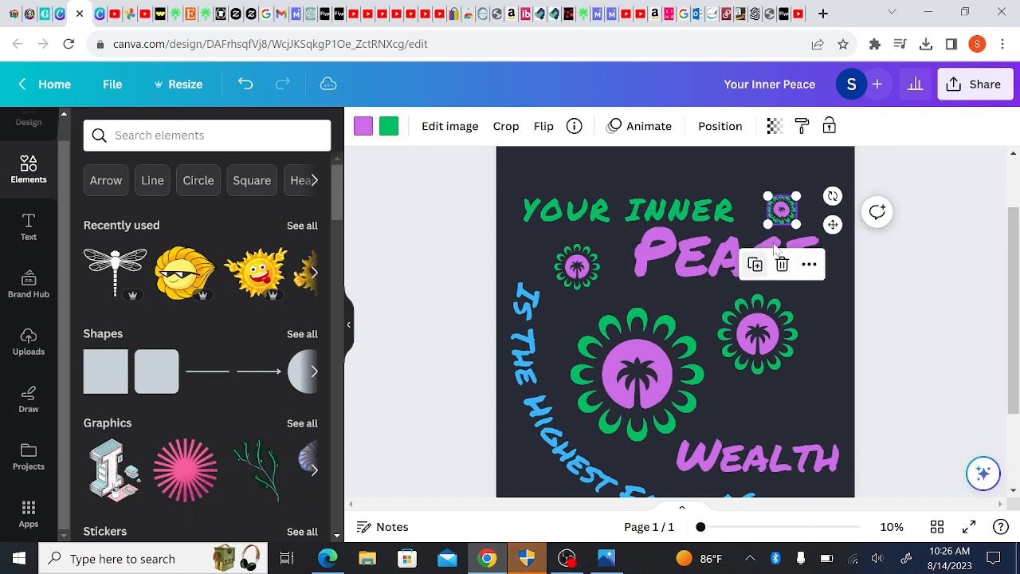
pyautogui.moveTo(784, 214); pyautogui.dragTo(790, 418)
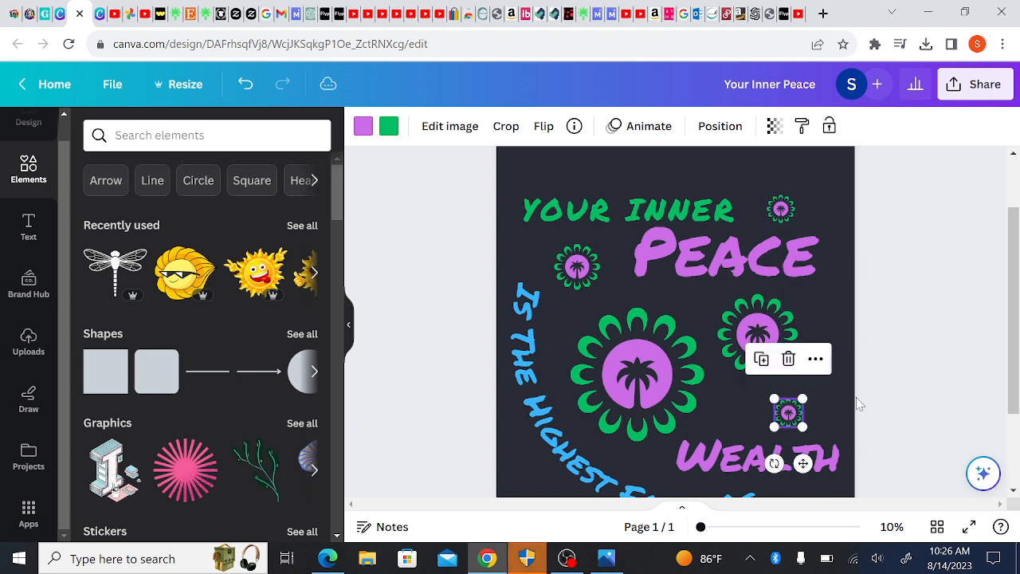
pyautogui.click(945, 404)
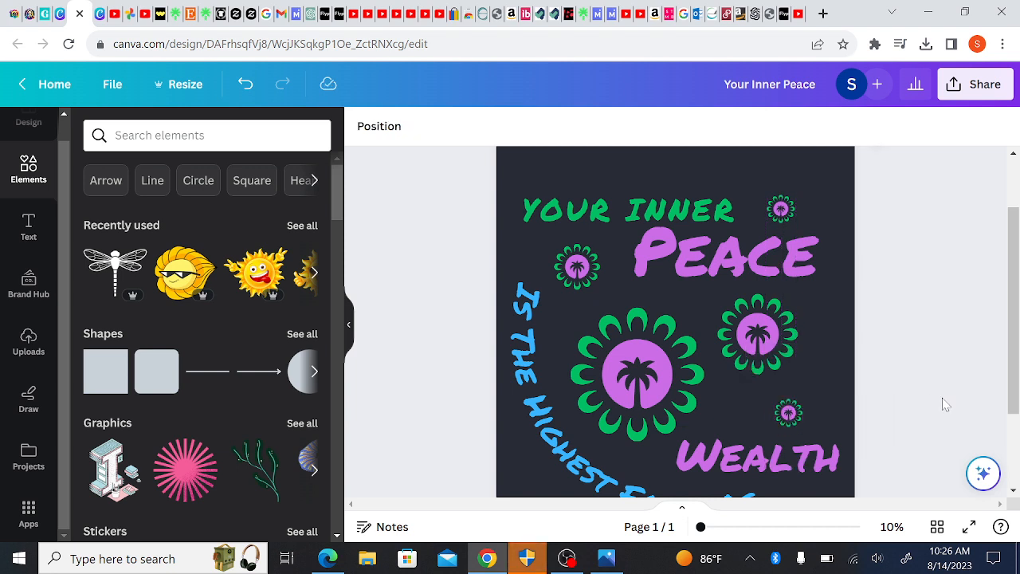
# Duplicate the tiny flower above "Wealth", place the copy to its left beneath the medium flower, and make it slightly smaller.
pyautogui.click(783, 424)
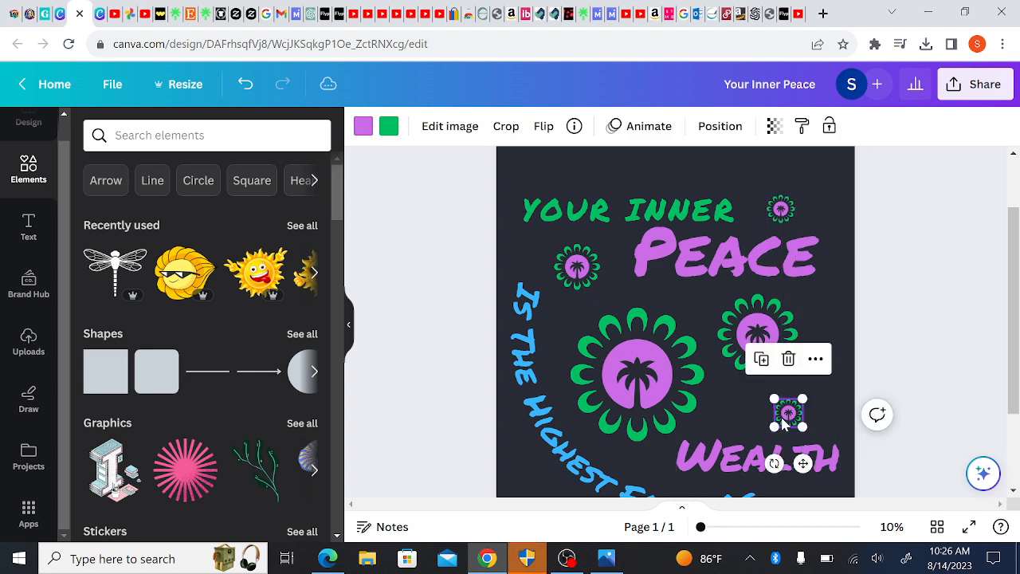
pyautogui.click(759, 360)
pyautogui.moveTo(787, 412); pyautogui.dragTo(736, 406)
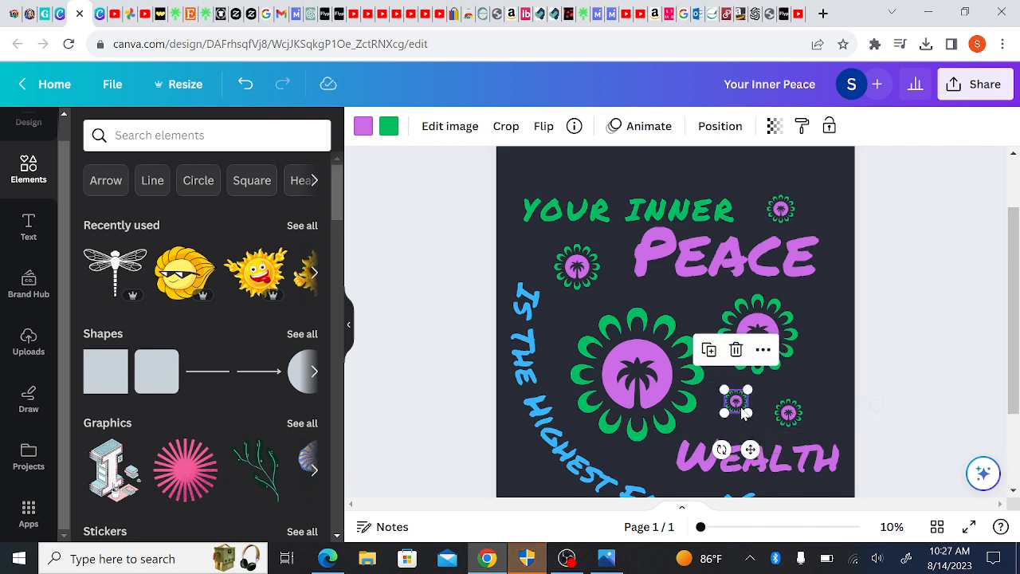
pyautogui.click(917, 411)
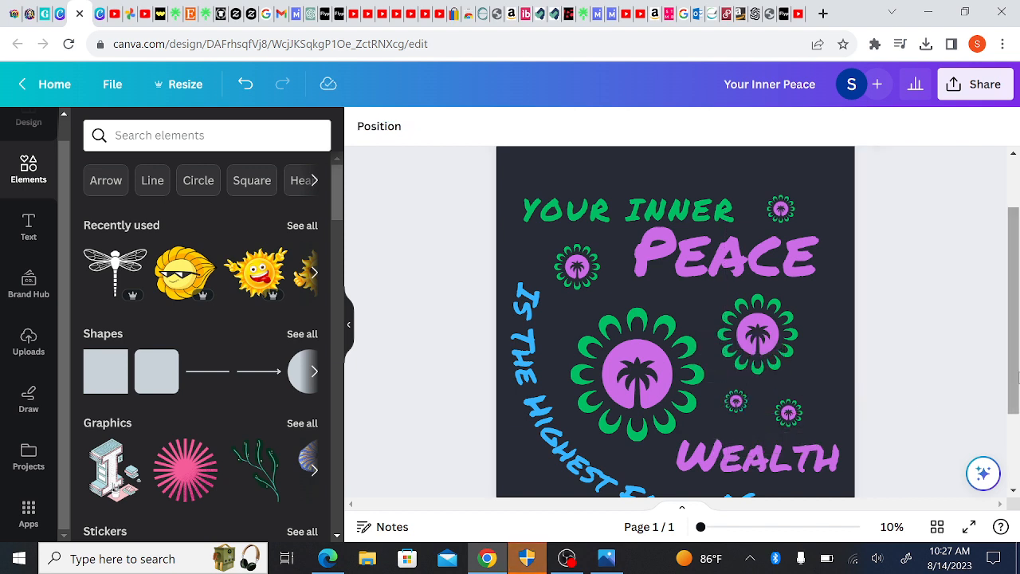
# Download the flower design as a PNG at size 1 with a transparent background.
pyautogui.moveTo(1018, 344); pyautogui.dragTo(988, 129)
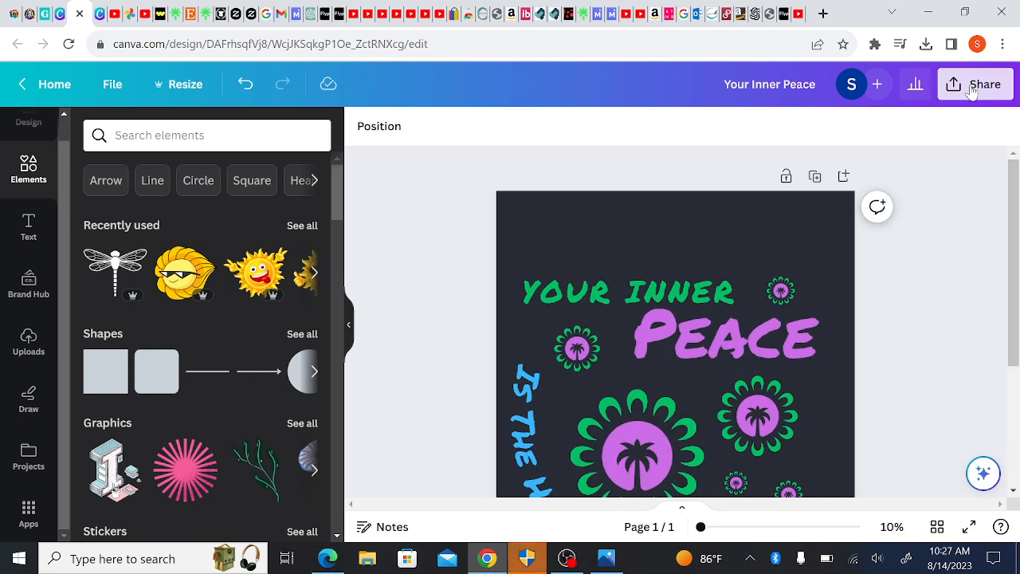
pyautogui.click(972, 89)
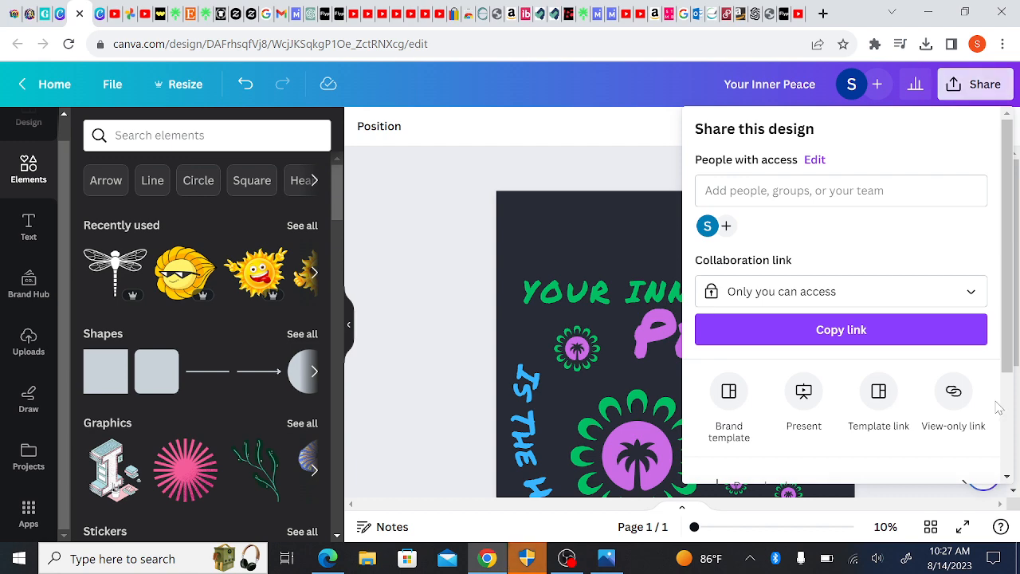
pyautogui.scroll(-2, 1001, 408)
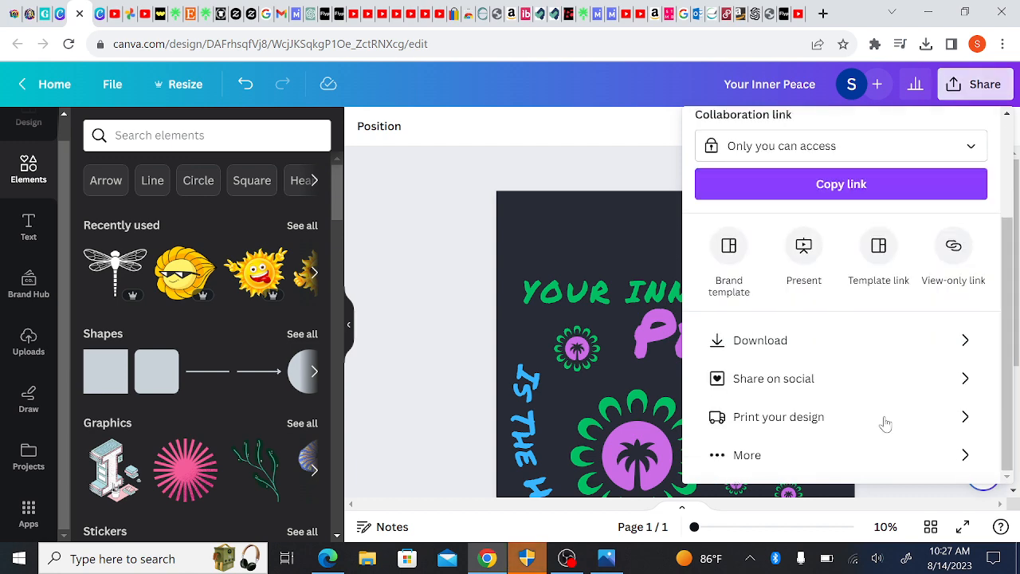
pyautogui.click(754, 342)
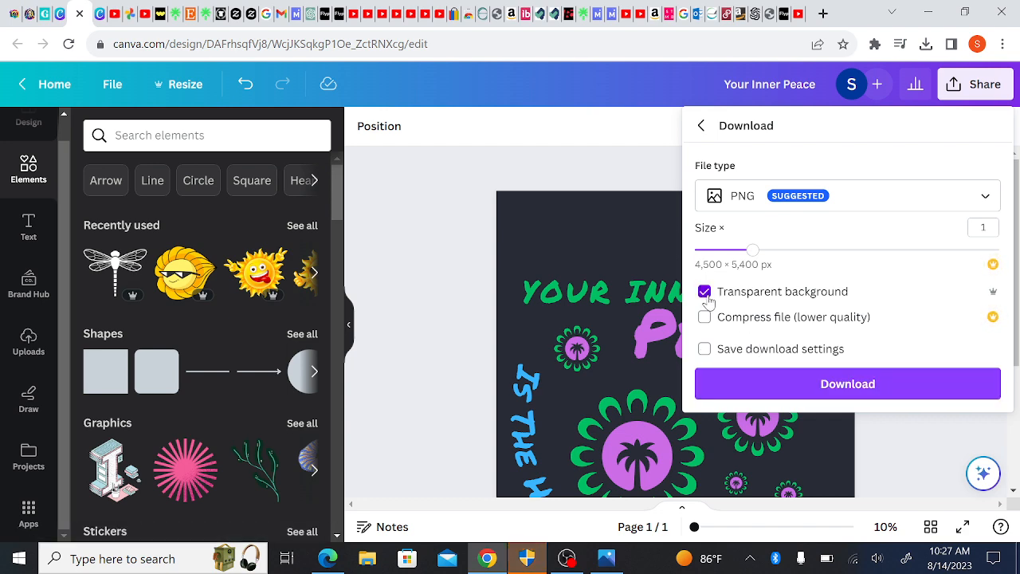
pyautogui.click(864, 397)
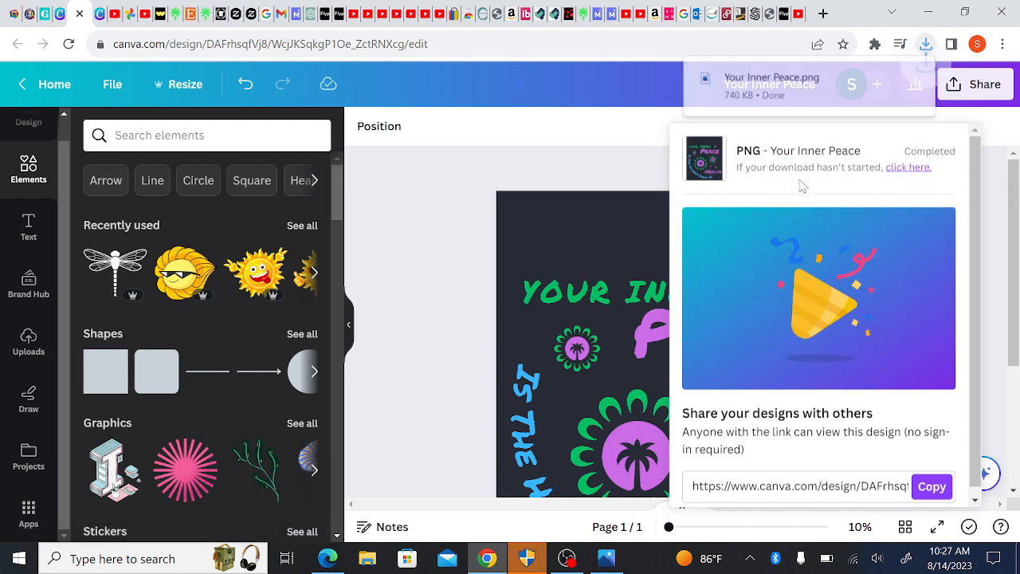
# Open the downloaded Your Inner Peace.png, save it as "Your Inner Peace" in the POD stuff folder, and return to the Canva design's page background.
pyautogui.click(785, 106)
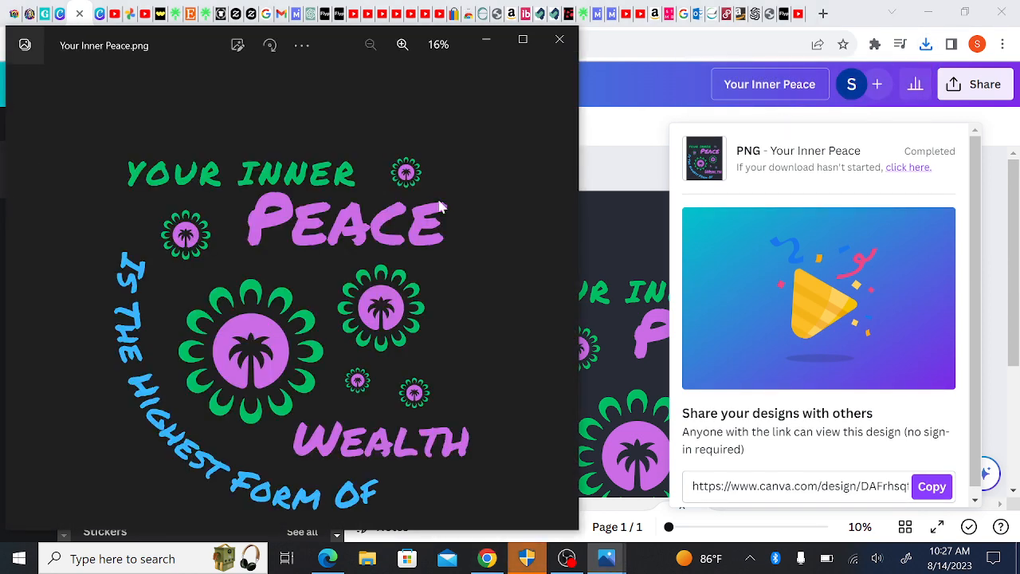
pyautogui.rightClick(344, 117)
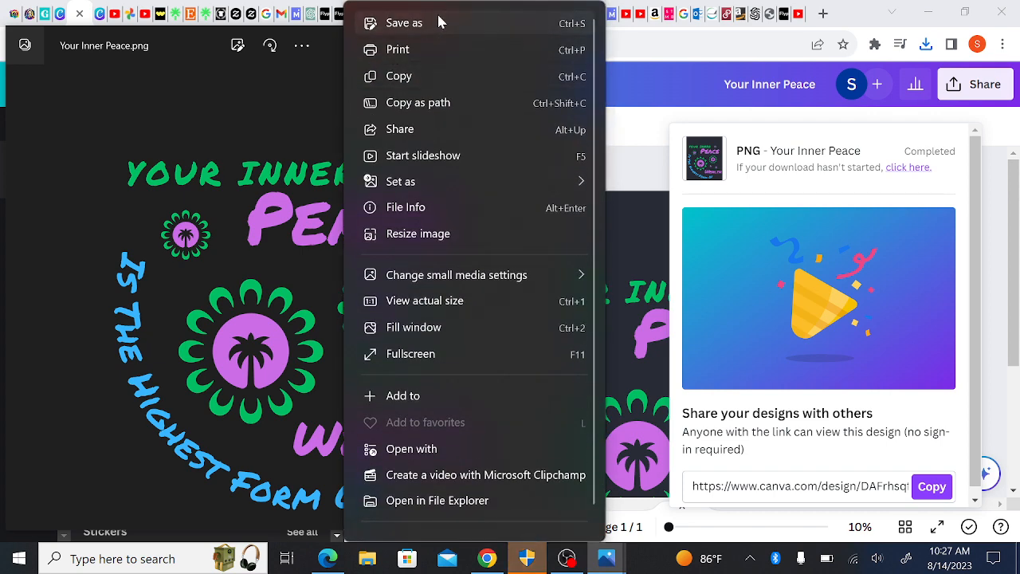
pyautogui.click(441, 21)
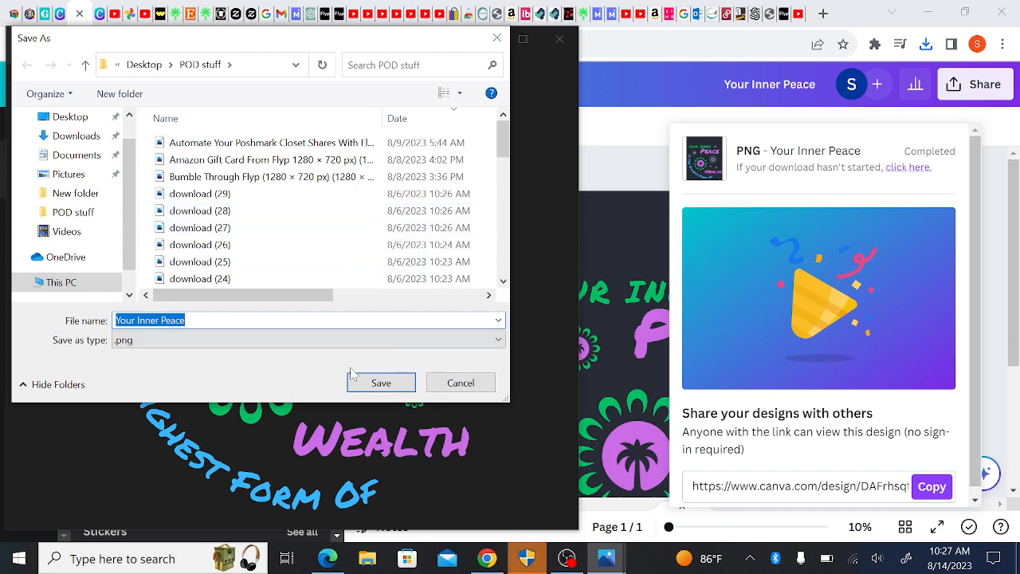
pyautogui.click(381, 383)
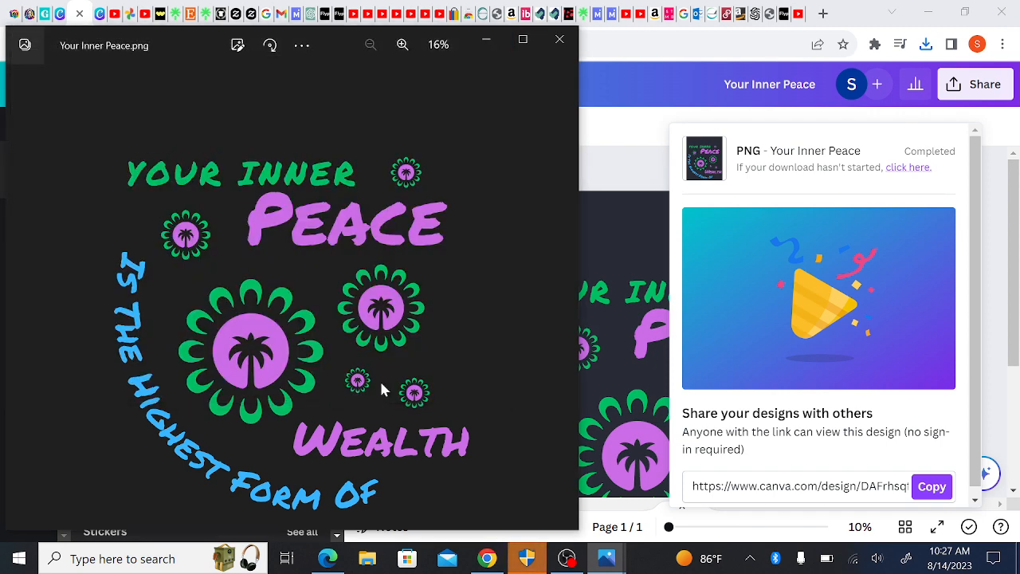
pyautogui.click(652, 83)
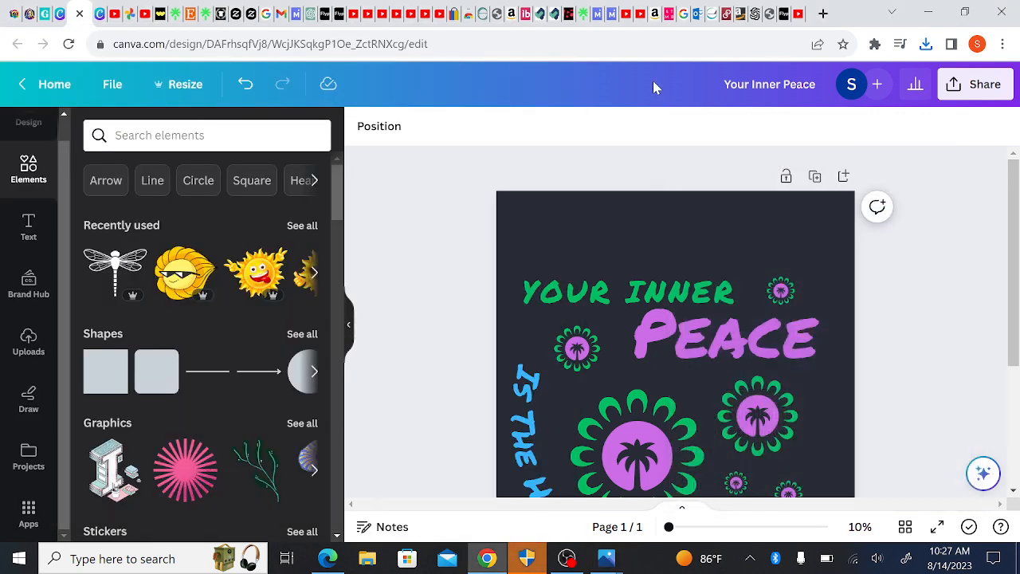
pyautogui.click(557, 201)
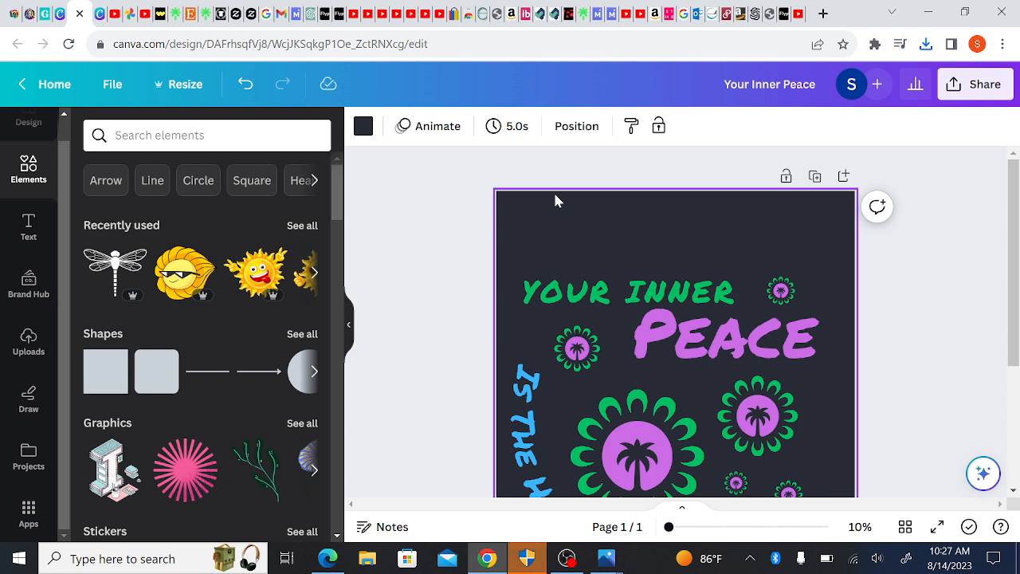